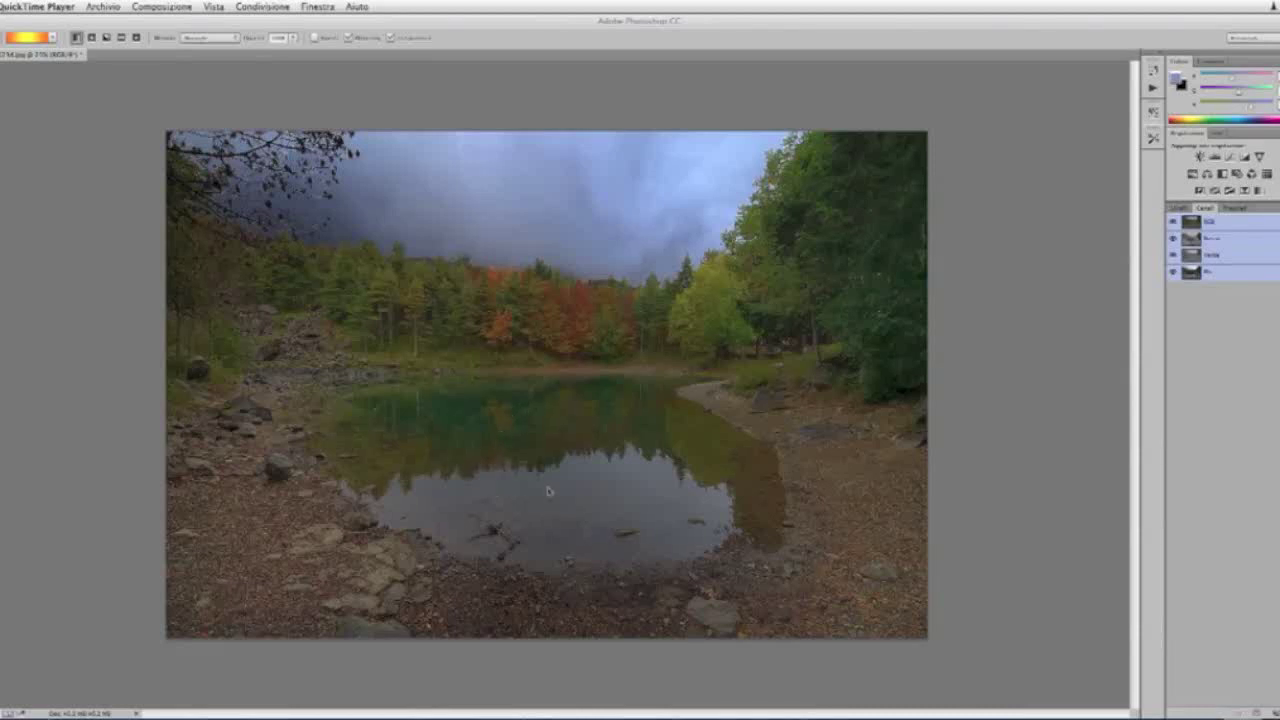
Step: Duplicate the lake photo as a new document named 'Lab', then copy its Sfondo layer
left_click(1193, 215)
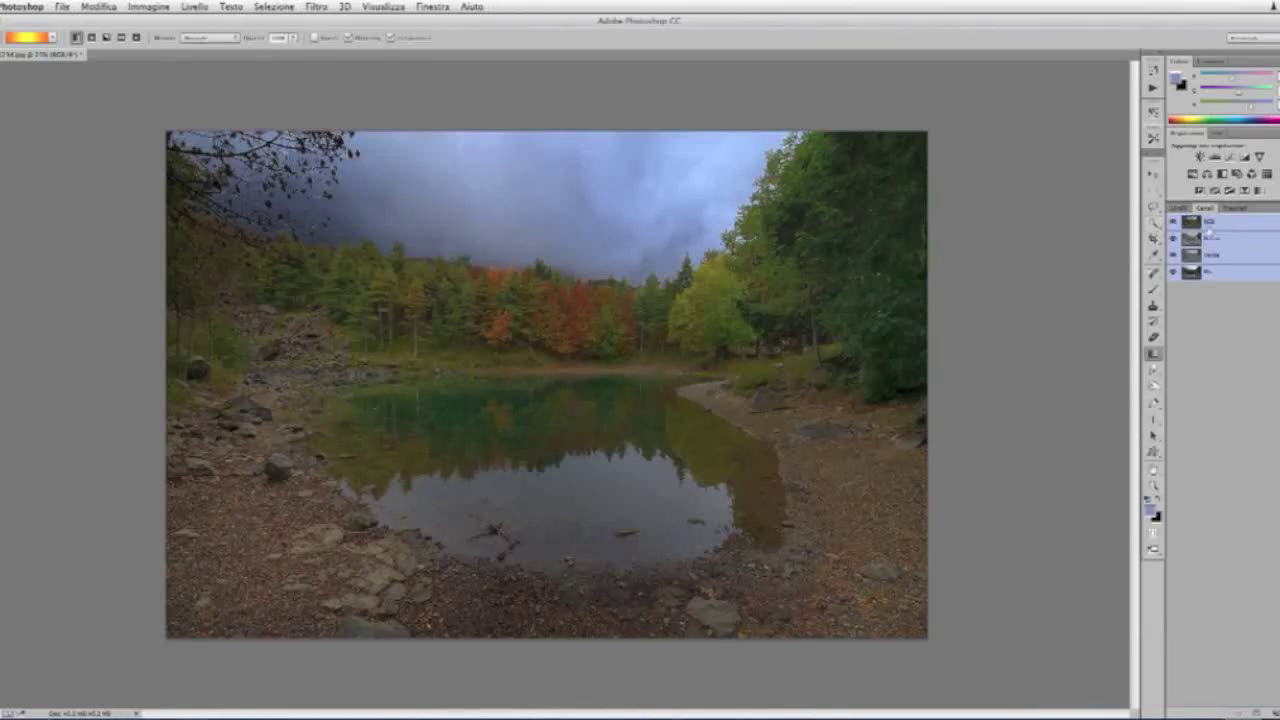
left_click(1177, 208)
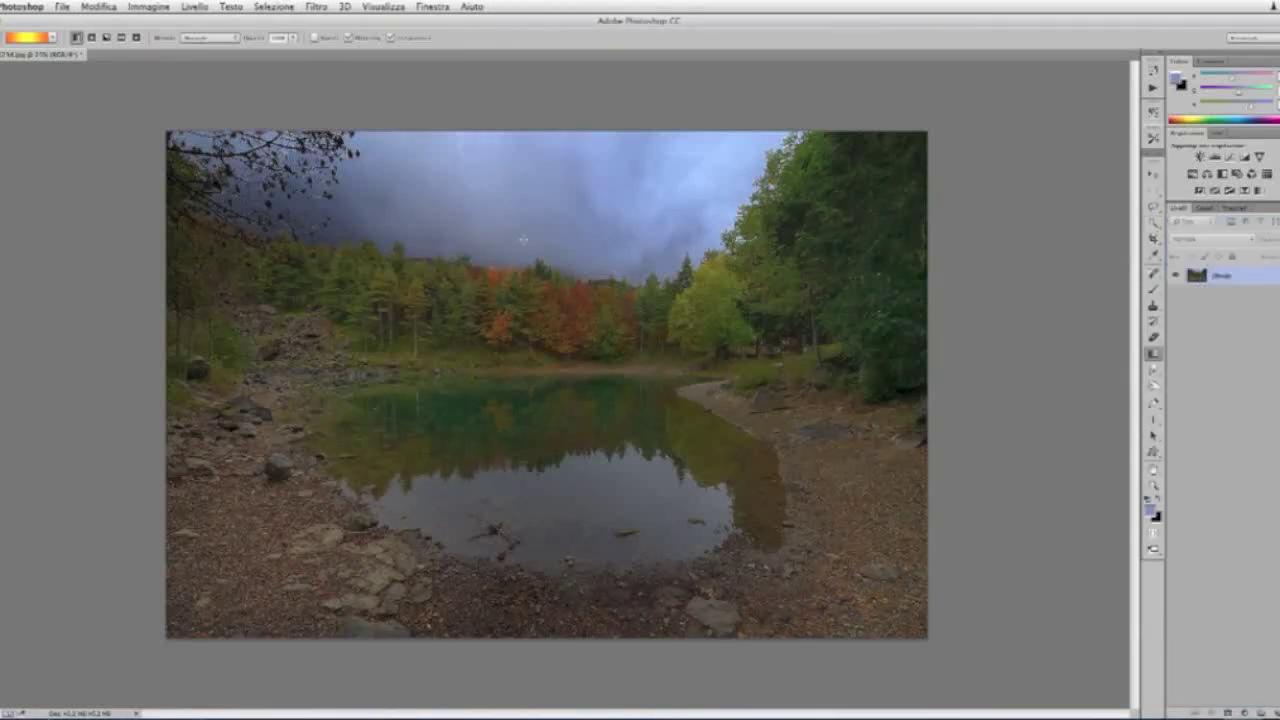
left_click(94, 8)
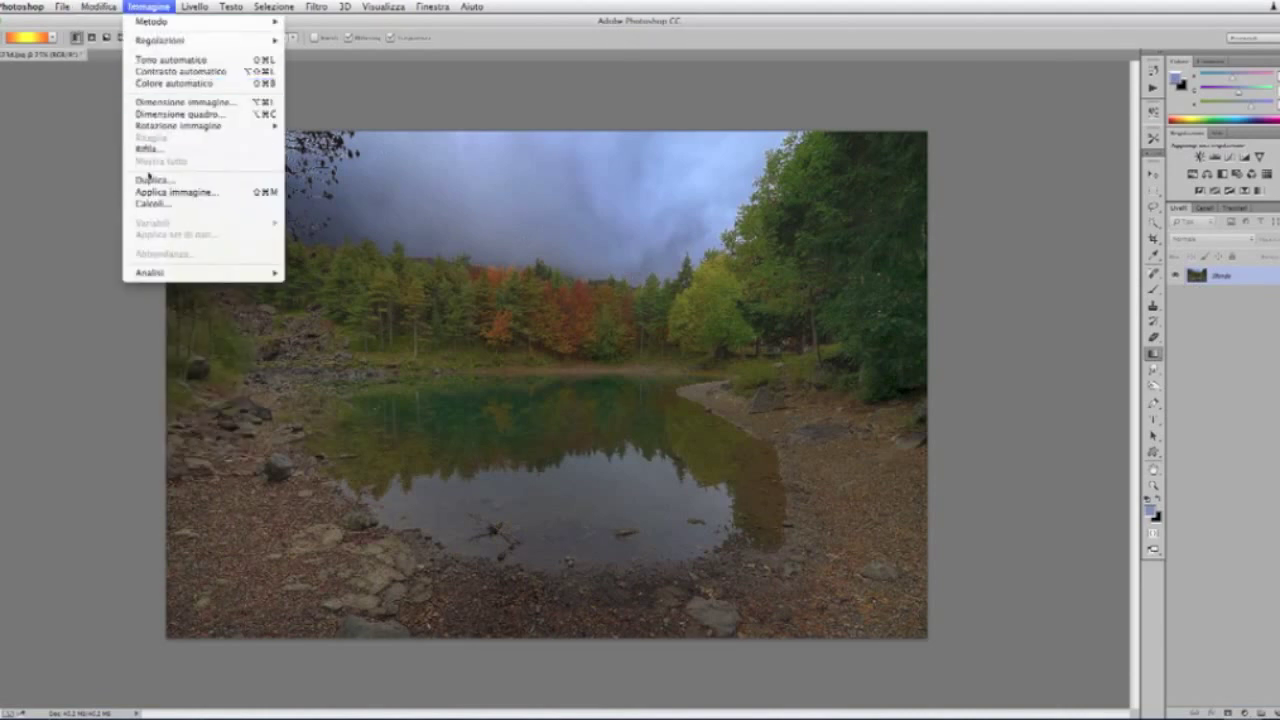
left_click(152, 179)
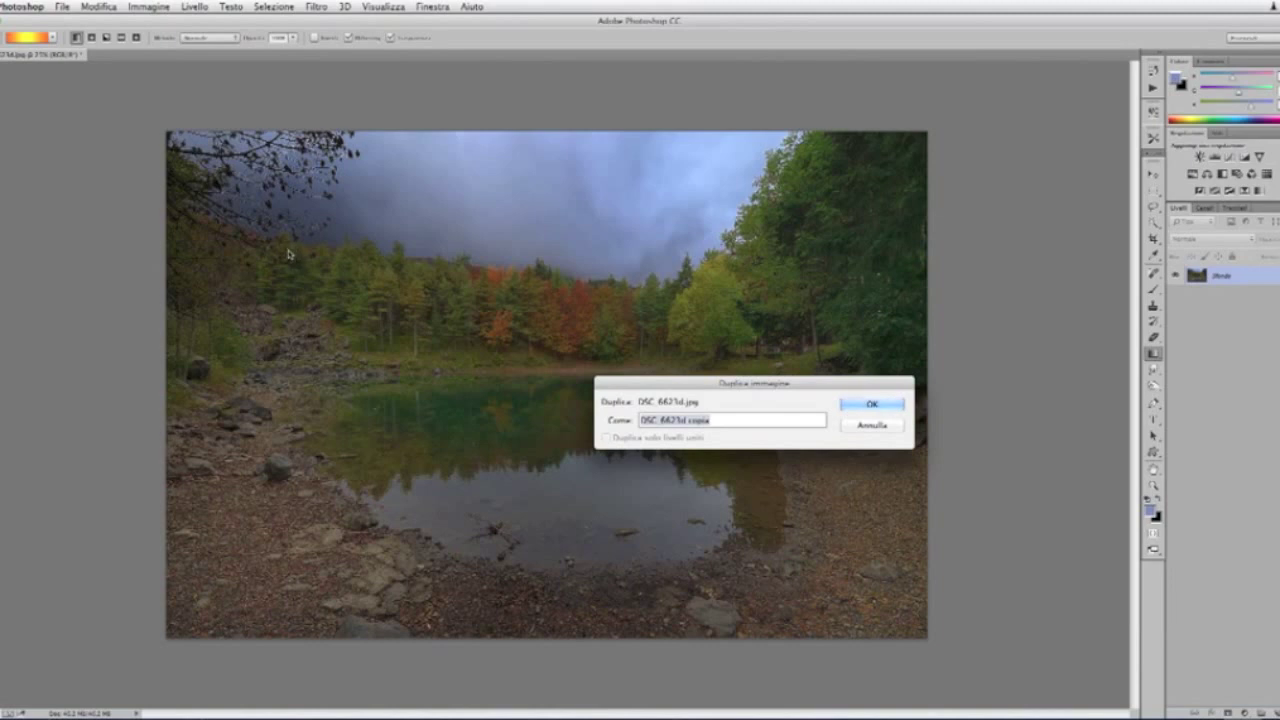
type("l")
left_click(872, 406)
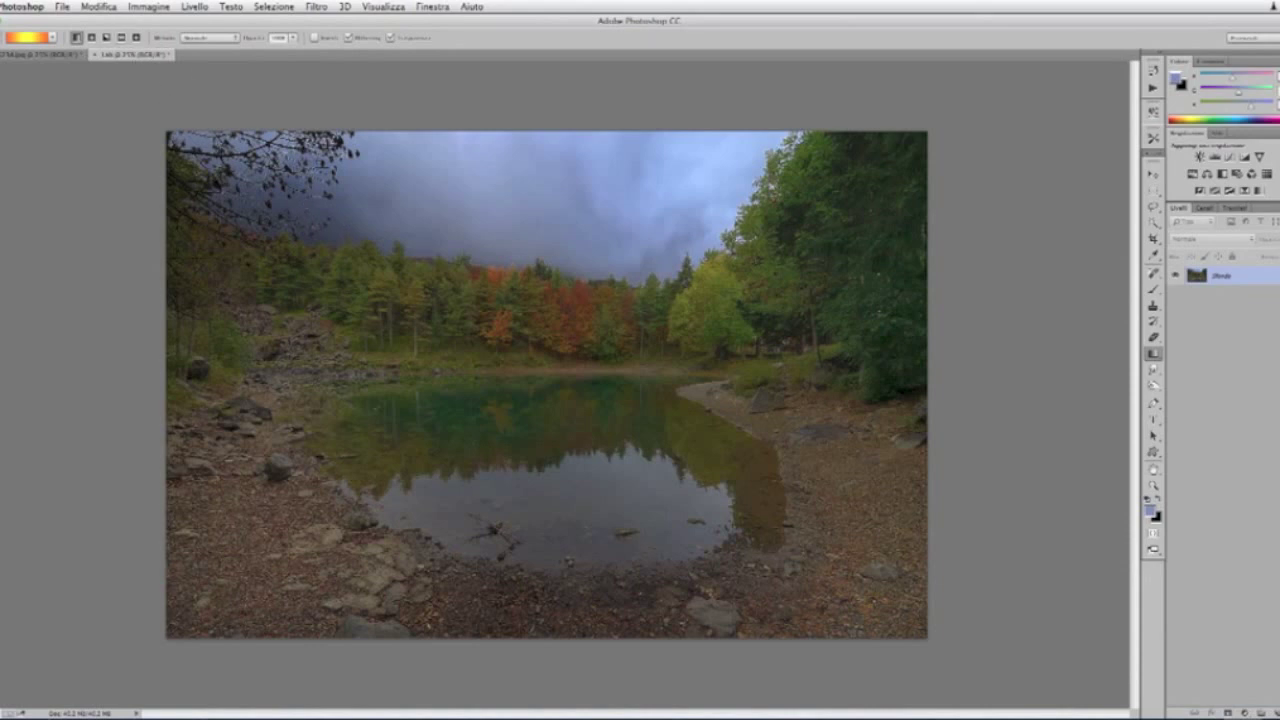
mouse_move(1273, 461)
left_mouse_down()
mouse_move(1273, 703)
mouse_move(1260, 711)
left_mouse_up()
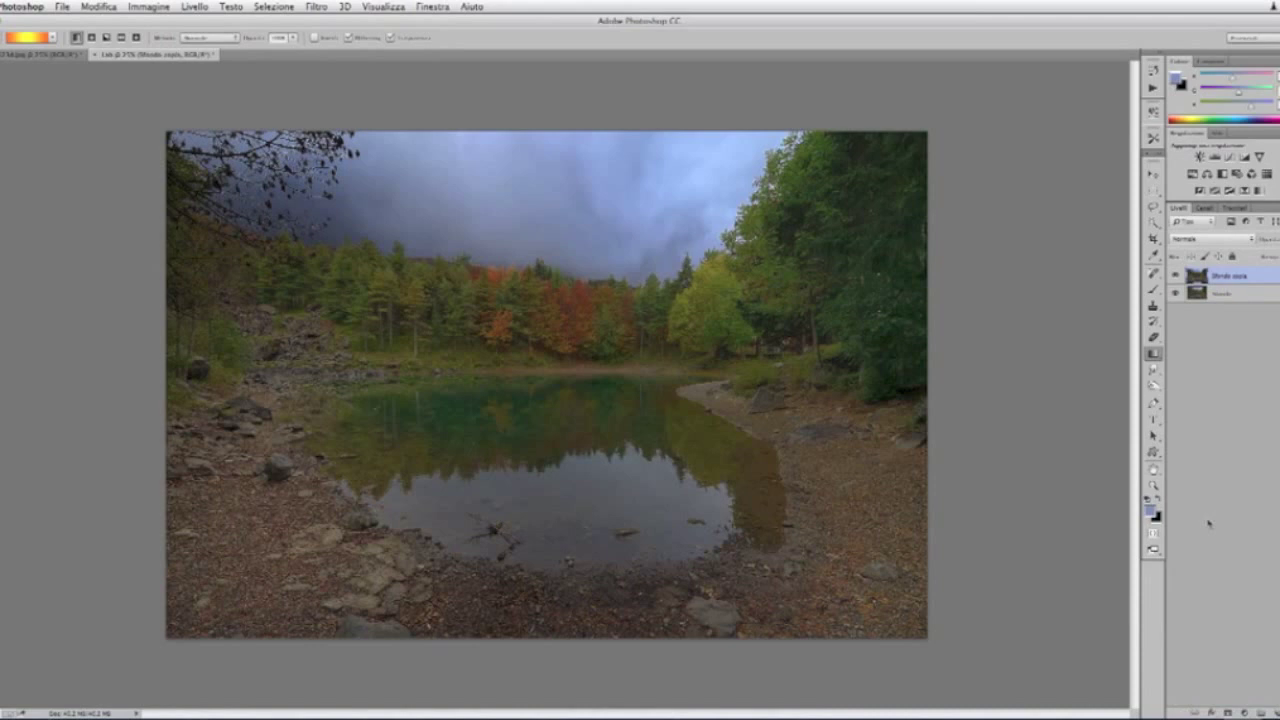
Step: Convert 'Lab' to Lab Color mode, merging layers, then duplicate the flattened Sfondo layer
left_click(158, 7)
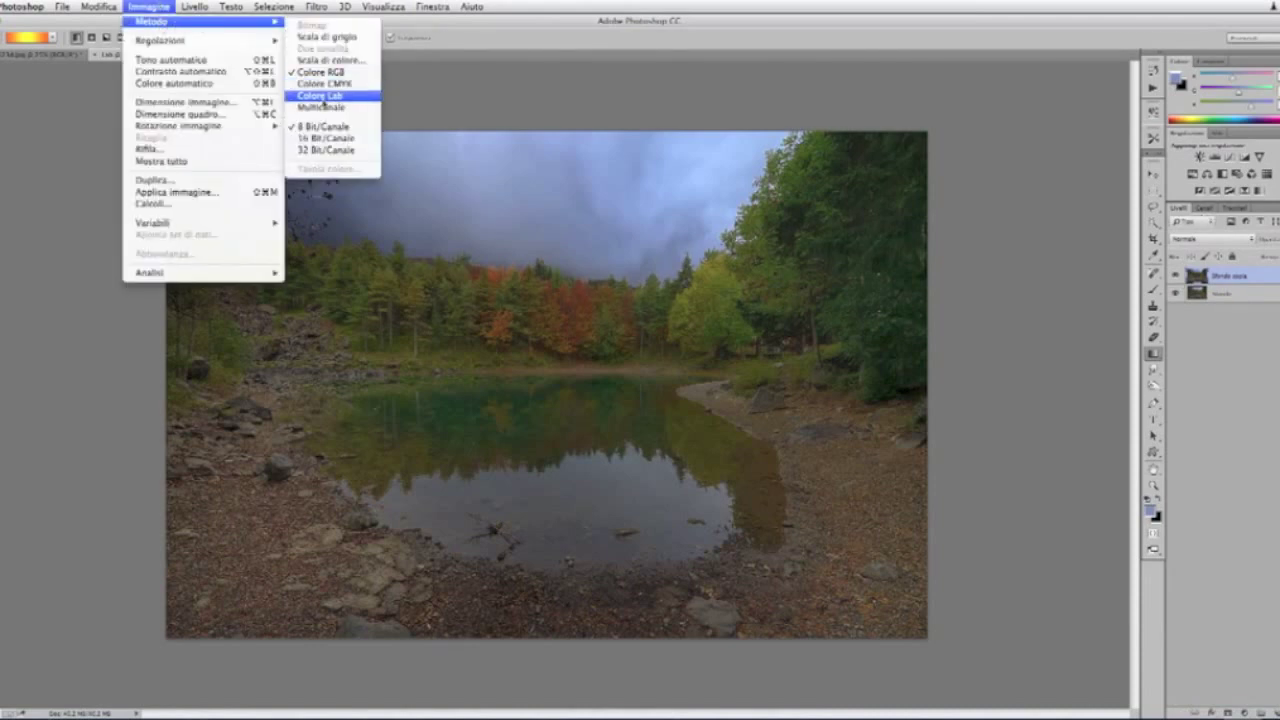
left_click(322, 97)
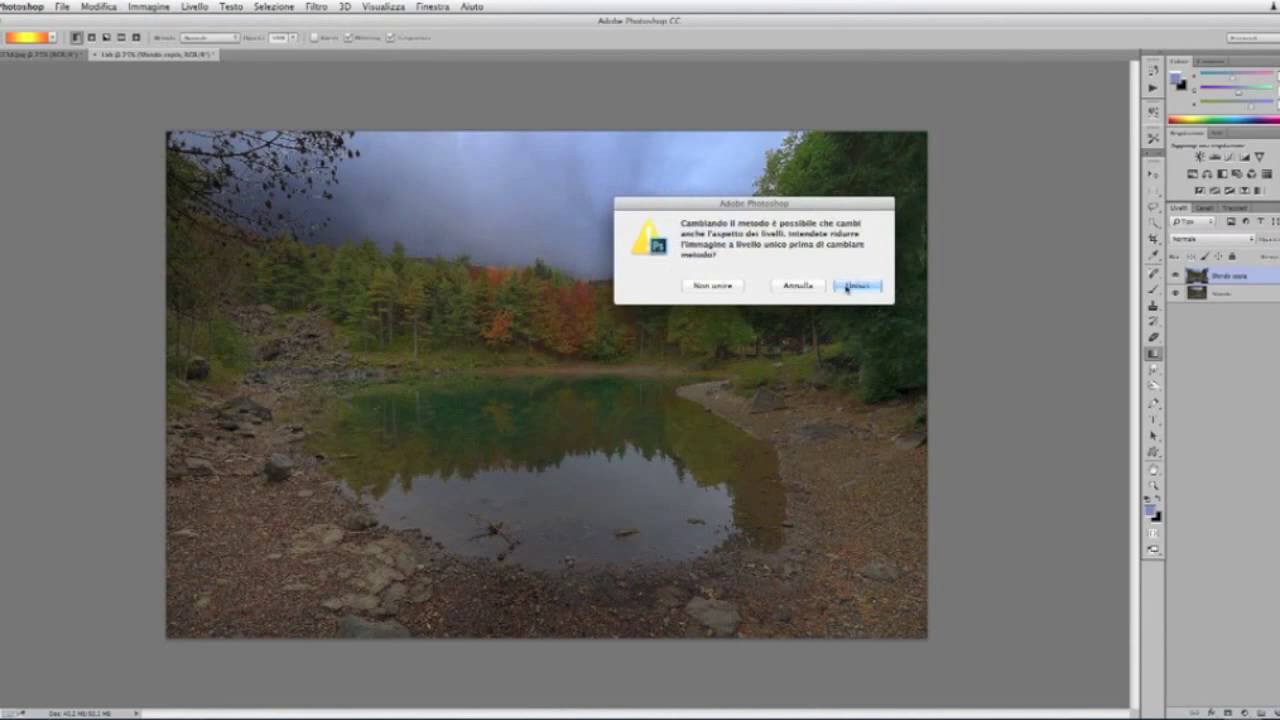
left_click(847, 287)
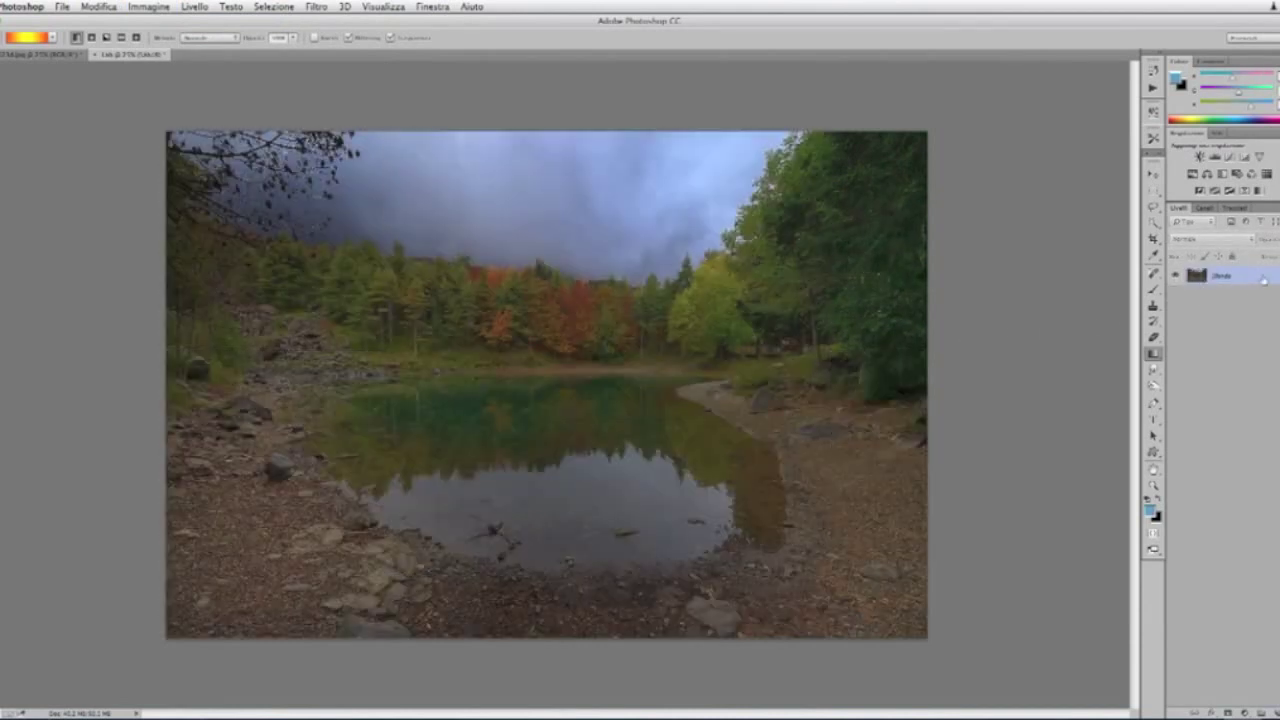
mouse_move(1262, 636)
left_mouse_down()
mouse_move(1275, 709)
mouse_move(1243, 711)
left_mouse_up()
Step: Duplicate the b channel as 'b copia' and invert it
left_click(1206, 208)
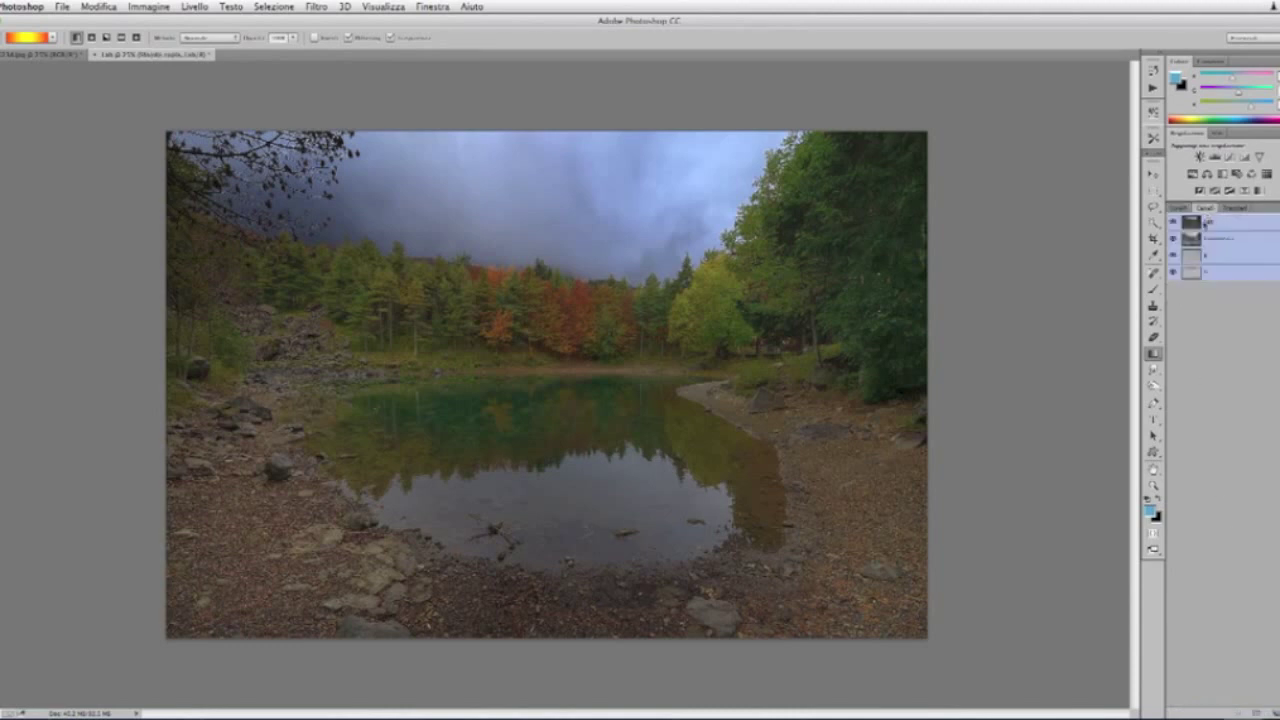
left_click(1230, 276)
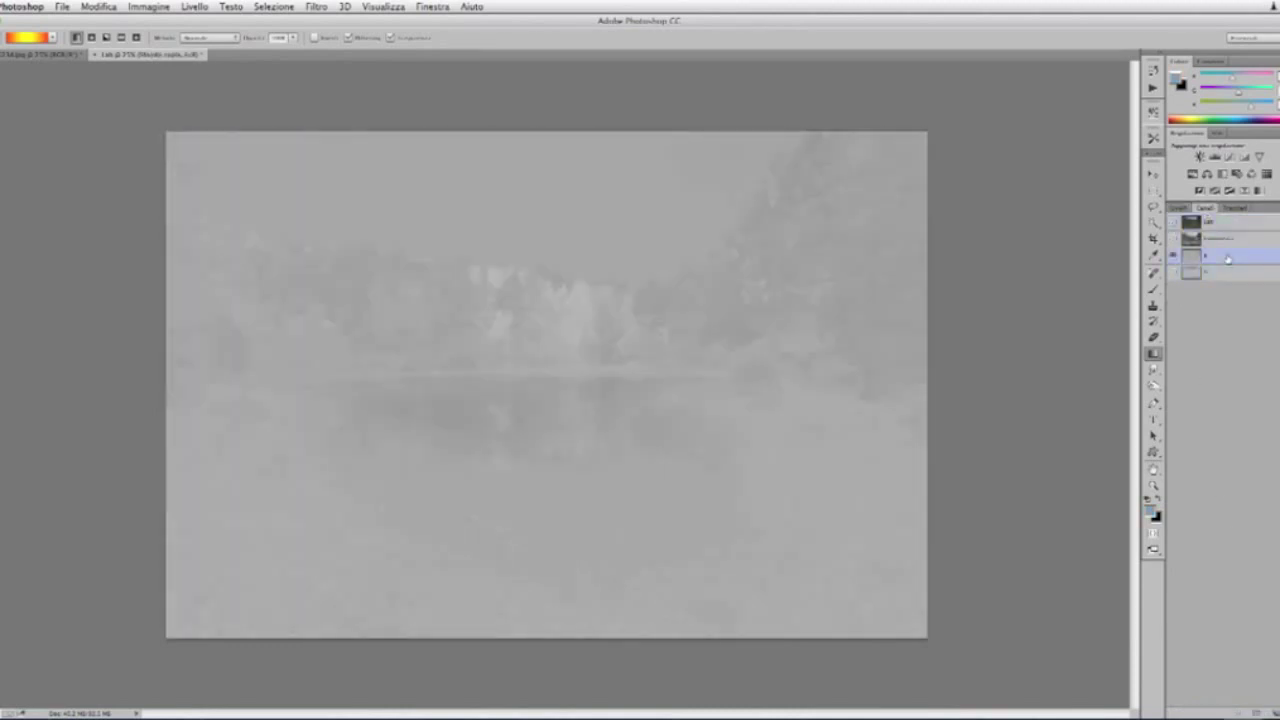
left_click_drag(1228, 261, 1243, 711)
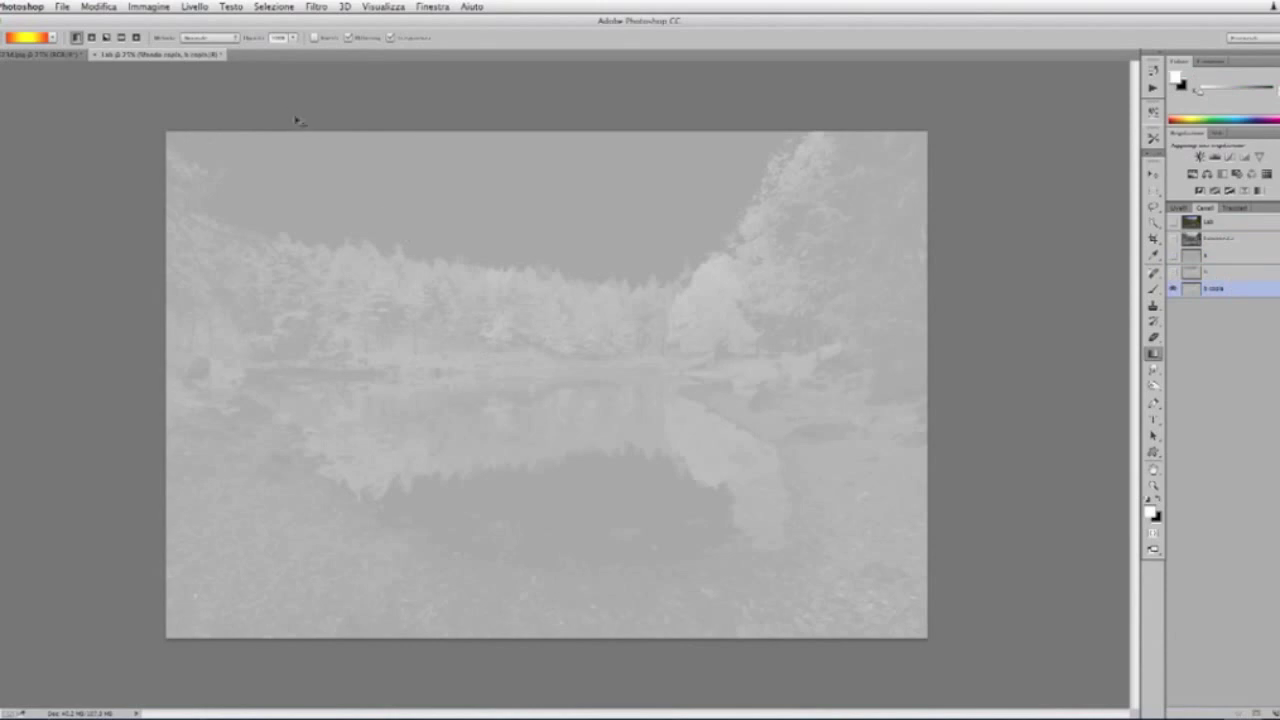
key("ctrl+z")
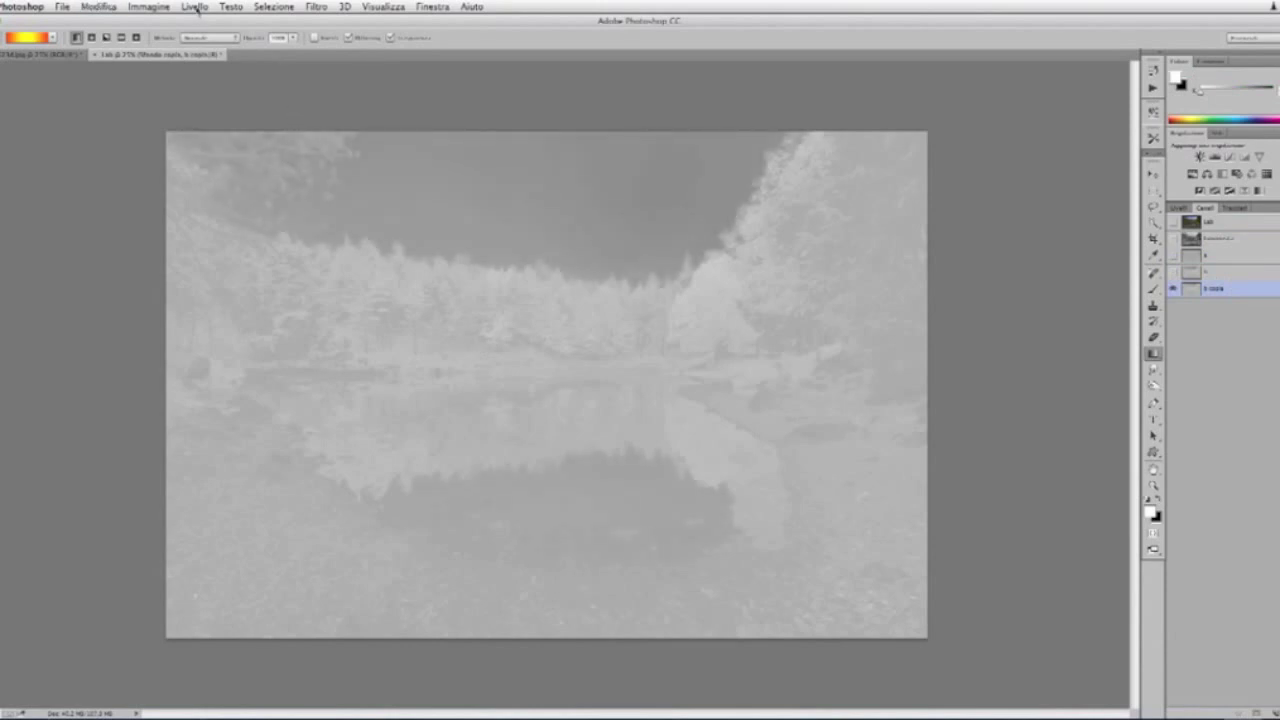
left_click(155, 6)
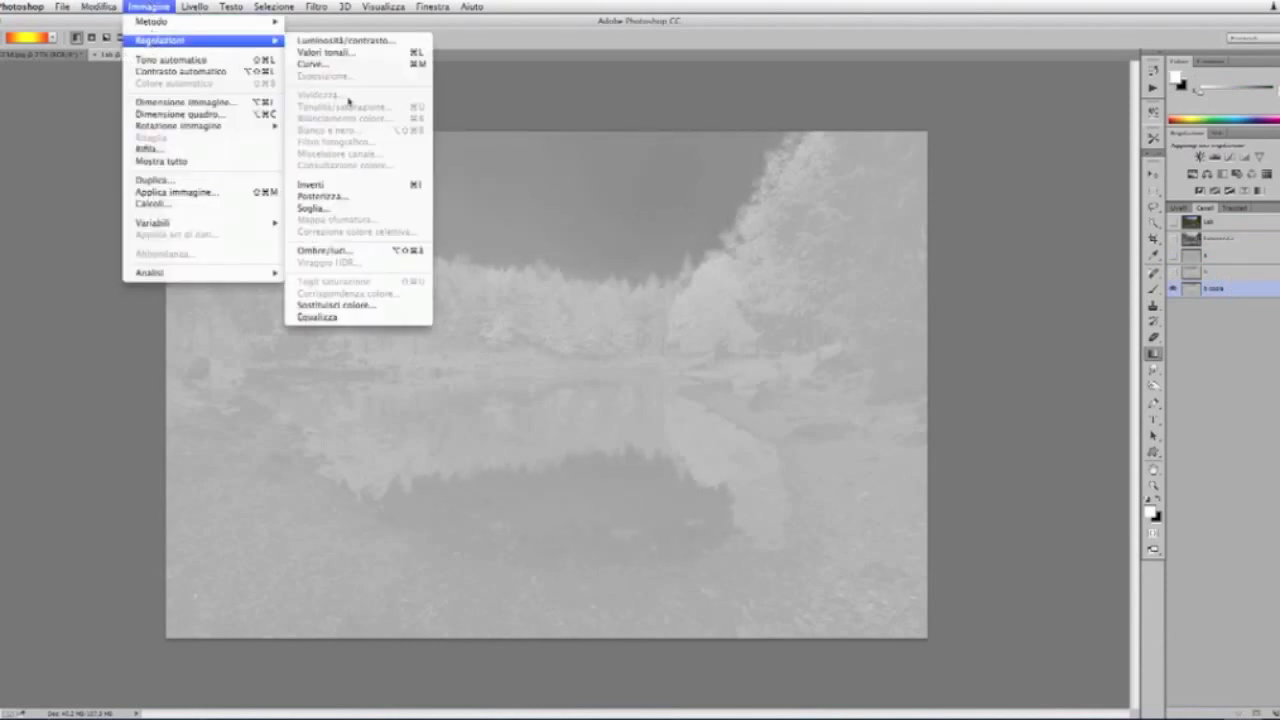
Step: Apply Curves to 'b copia' with black point 82 and white point about 136
left_click(352, 64)
left_click_drag(785, 325, 842, 325)
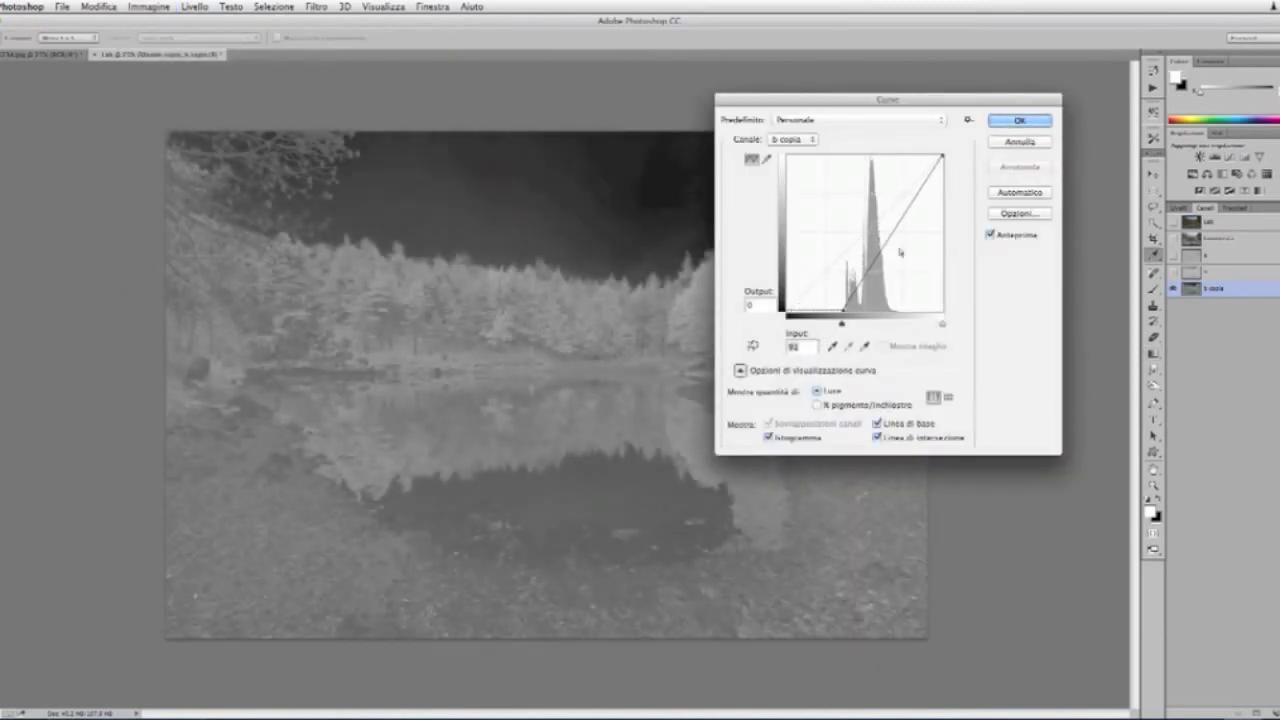
left_click_drag(939, 162, 873, 143)
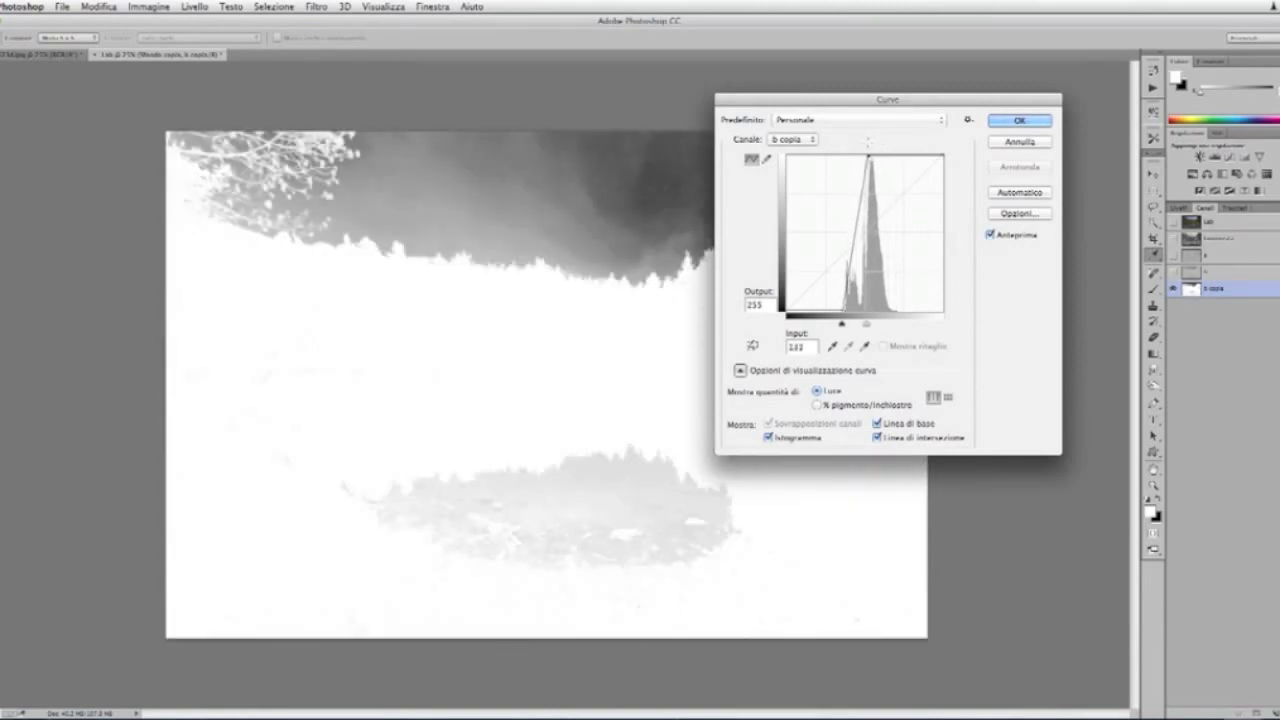
left_click_drag(868, 142, 869, 142)
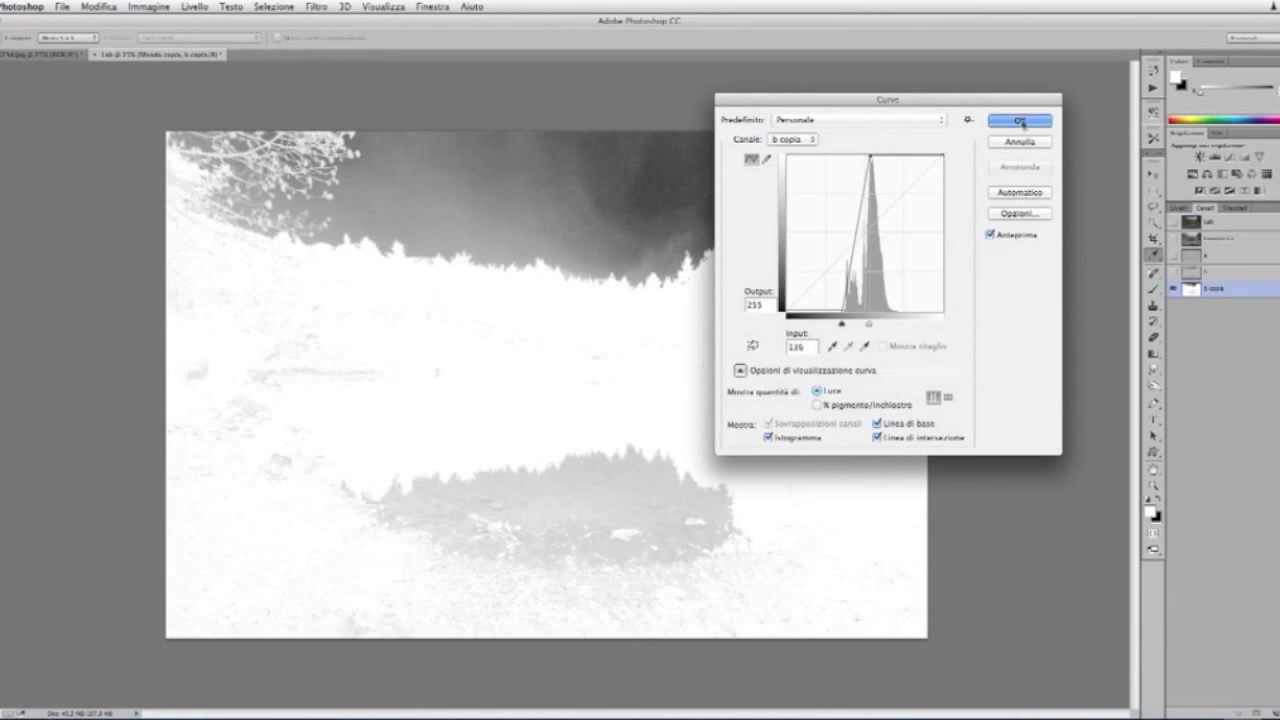
left_click(1020, 121)
Step: Apply Image: blend 'b copia' onto itself in Sovrapponi (Overlay) at 100% opacity
left_click(133, 9)
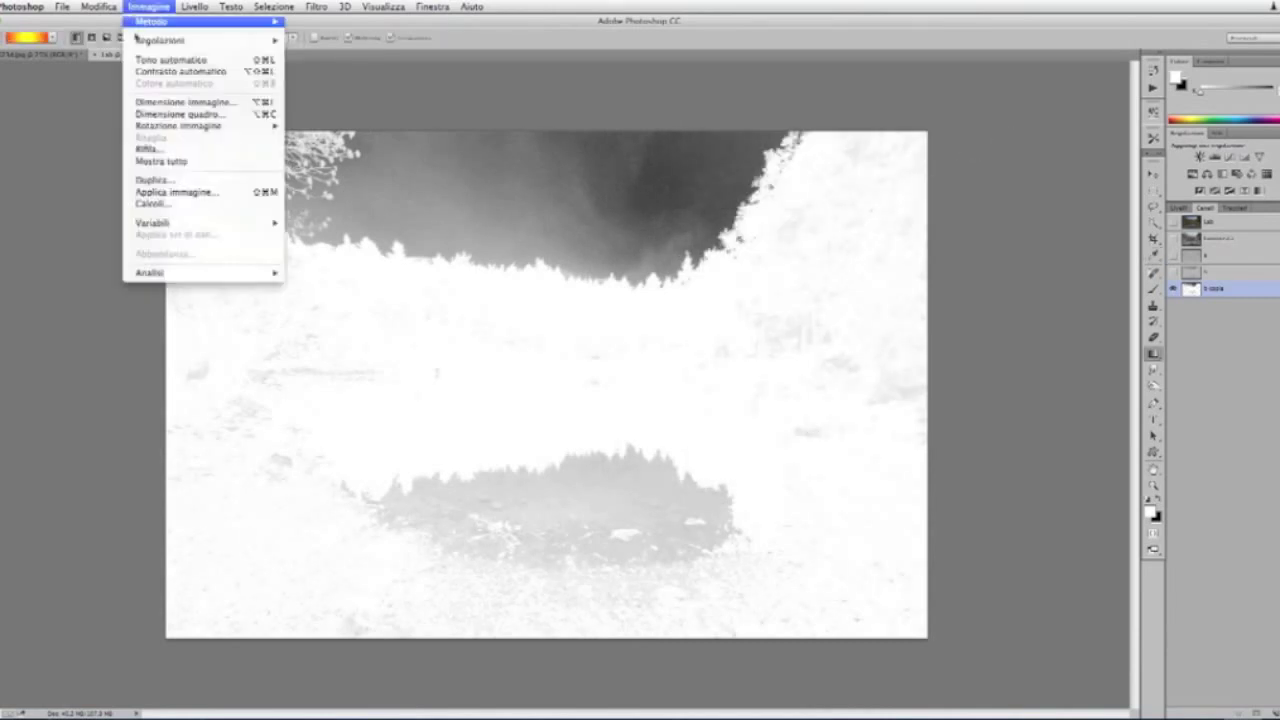
left_click(170, 191)
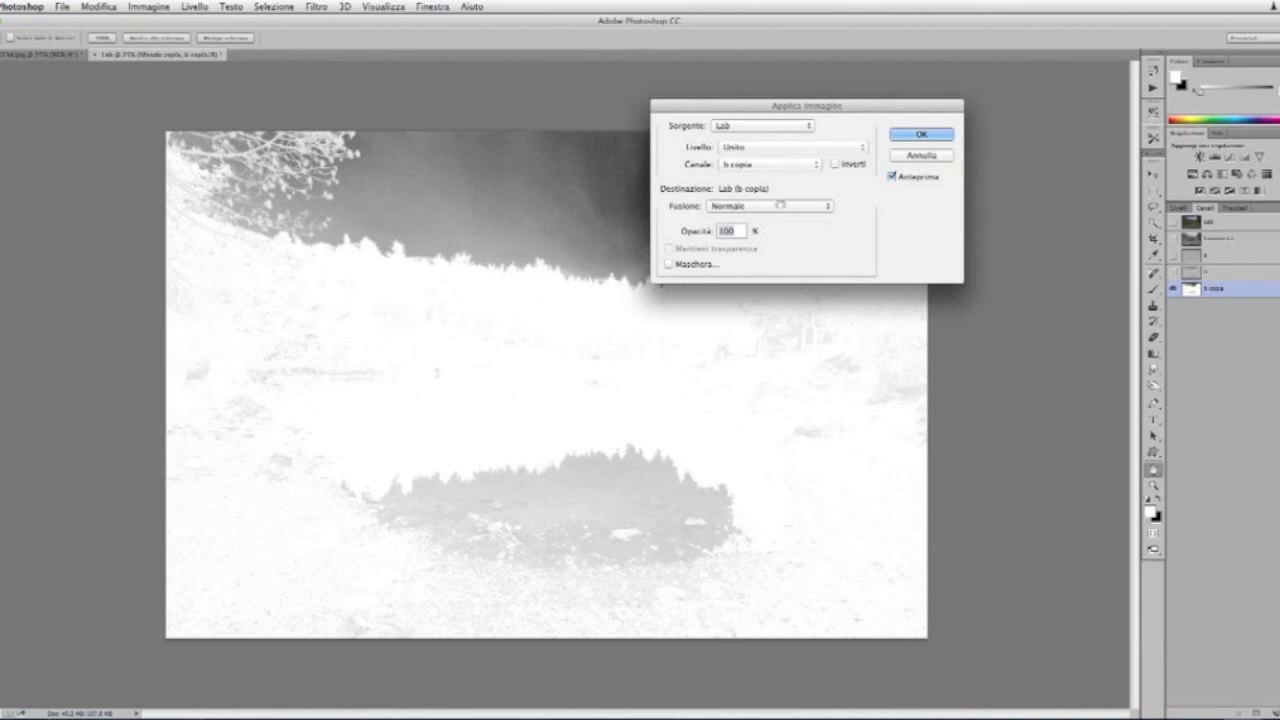
left_click(779, 205)
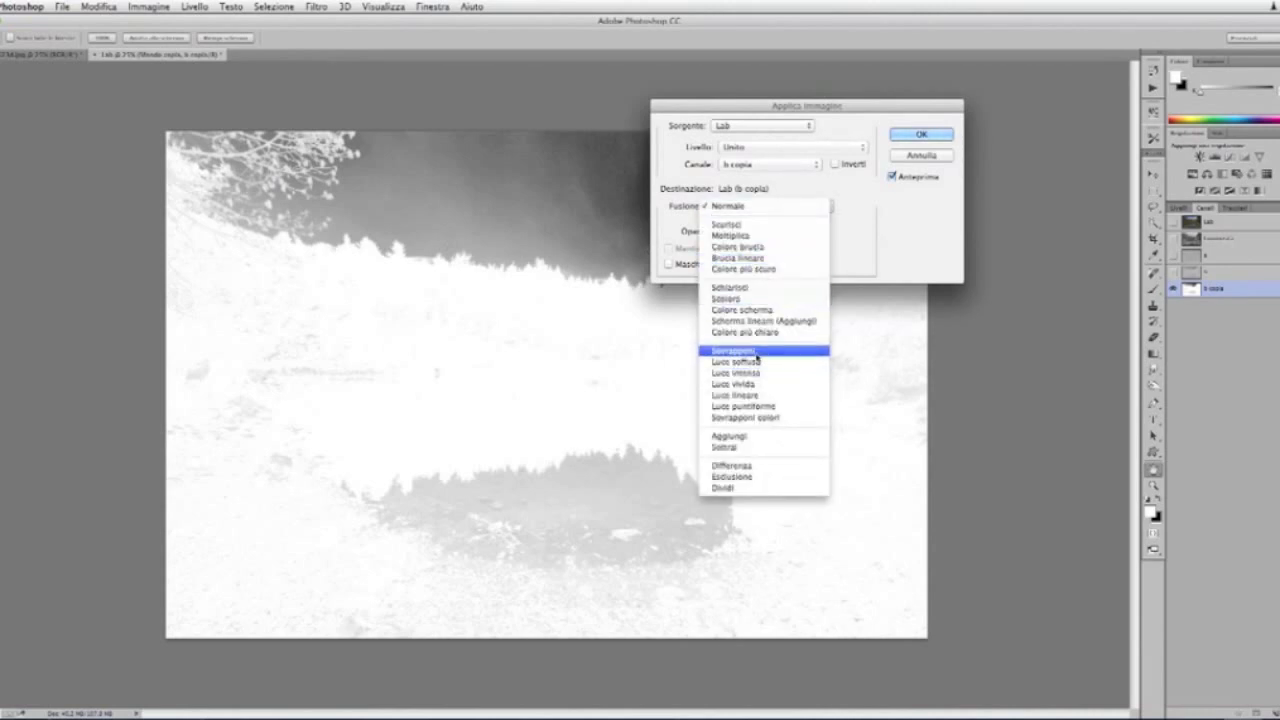
left_click(757, 352)
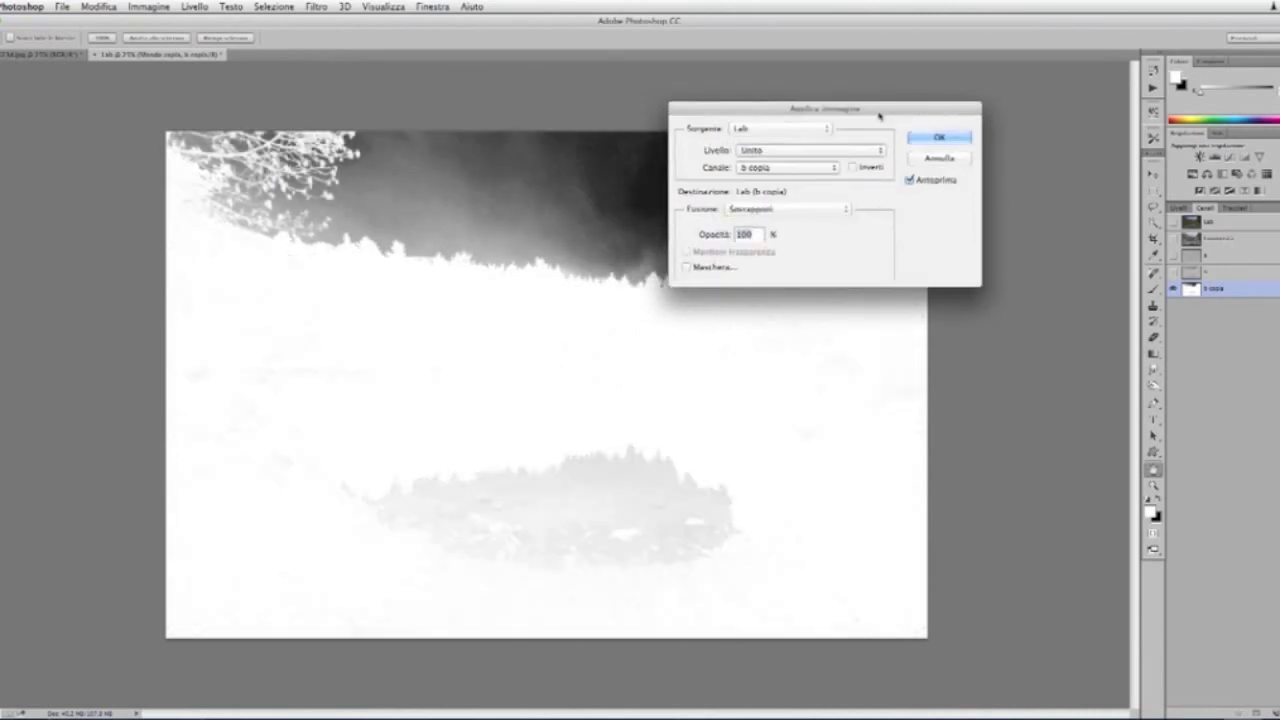
left_click(921, 134)
key("g")
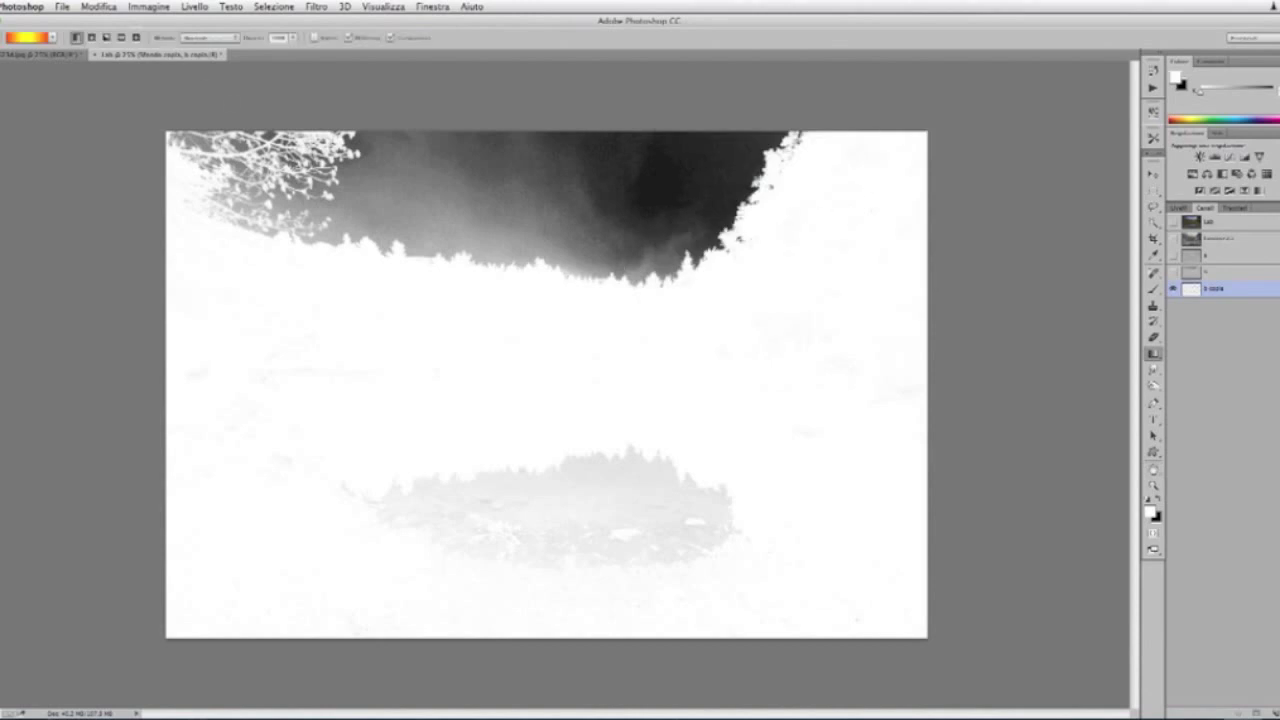
left_click(148, 6)
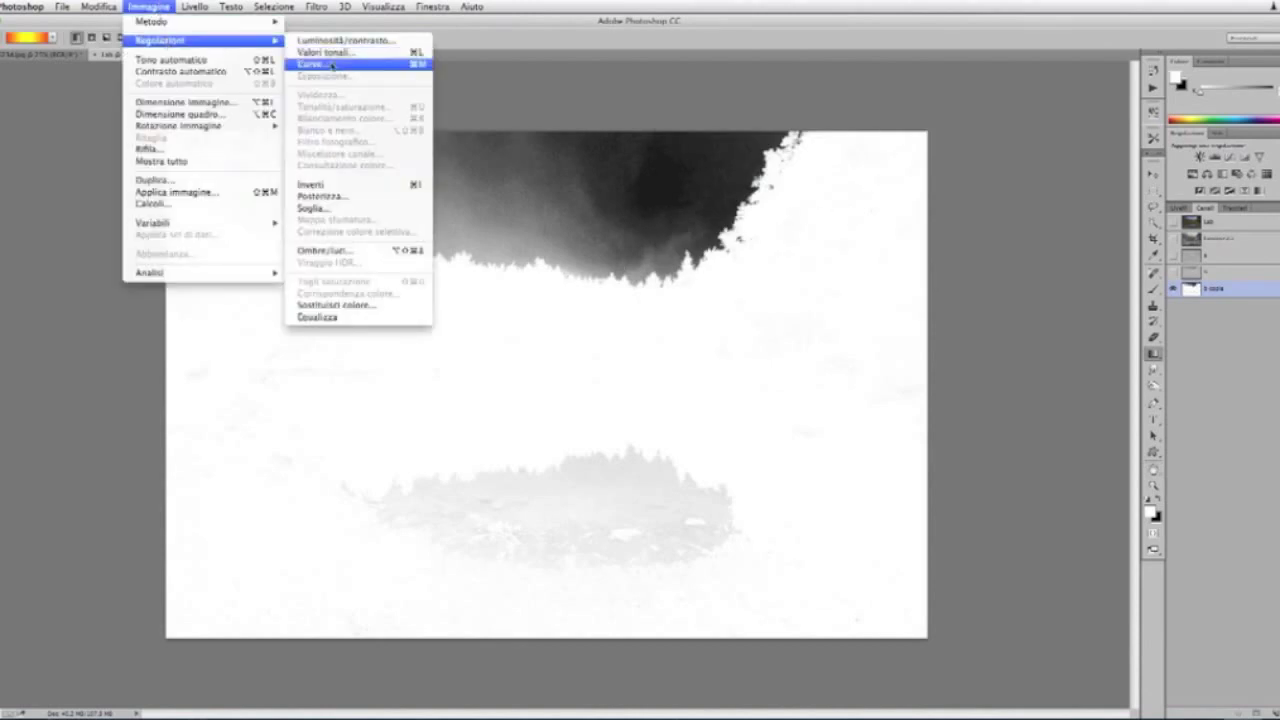
Step: Pull a Curves point down twice to darken the sky midtones of 'b copia'
left_click(332, 66)
left_click_drag(828, 272, 827, 289)
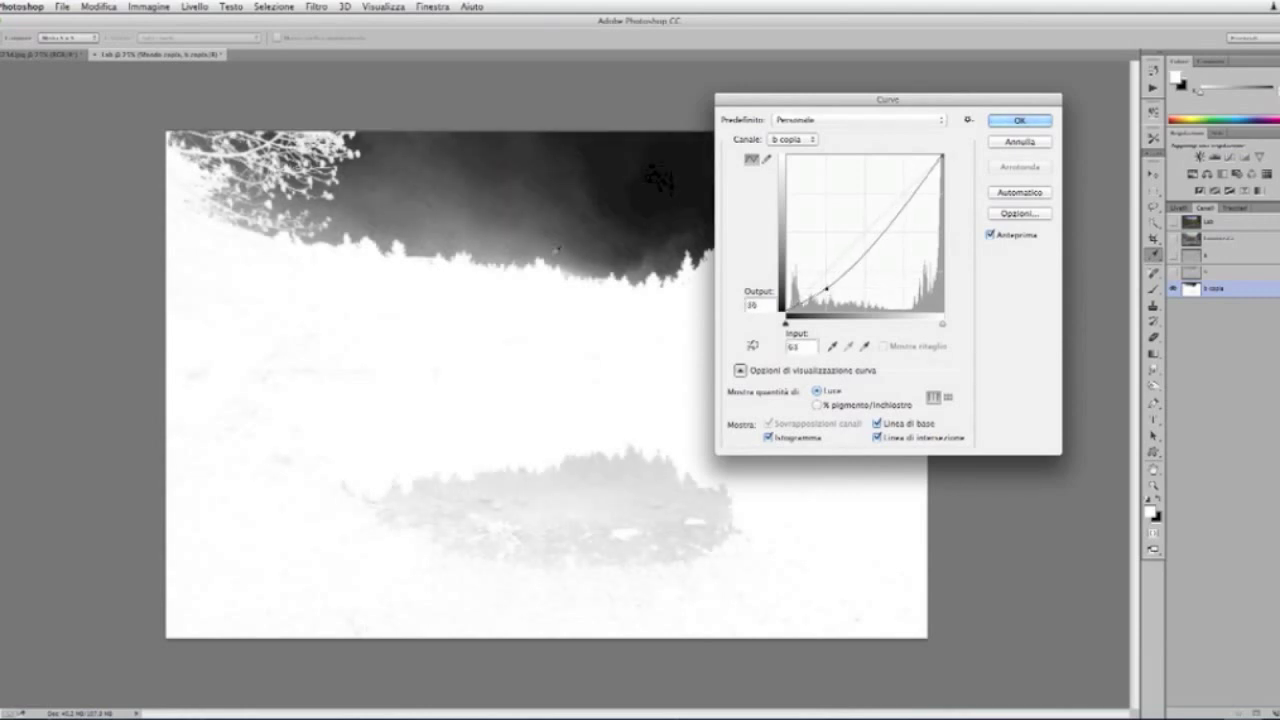
key("ctrl+plus")
key("ctrl+plus")
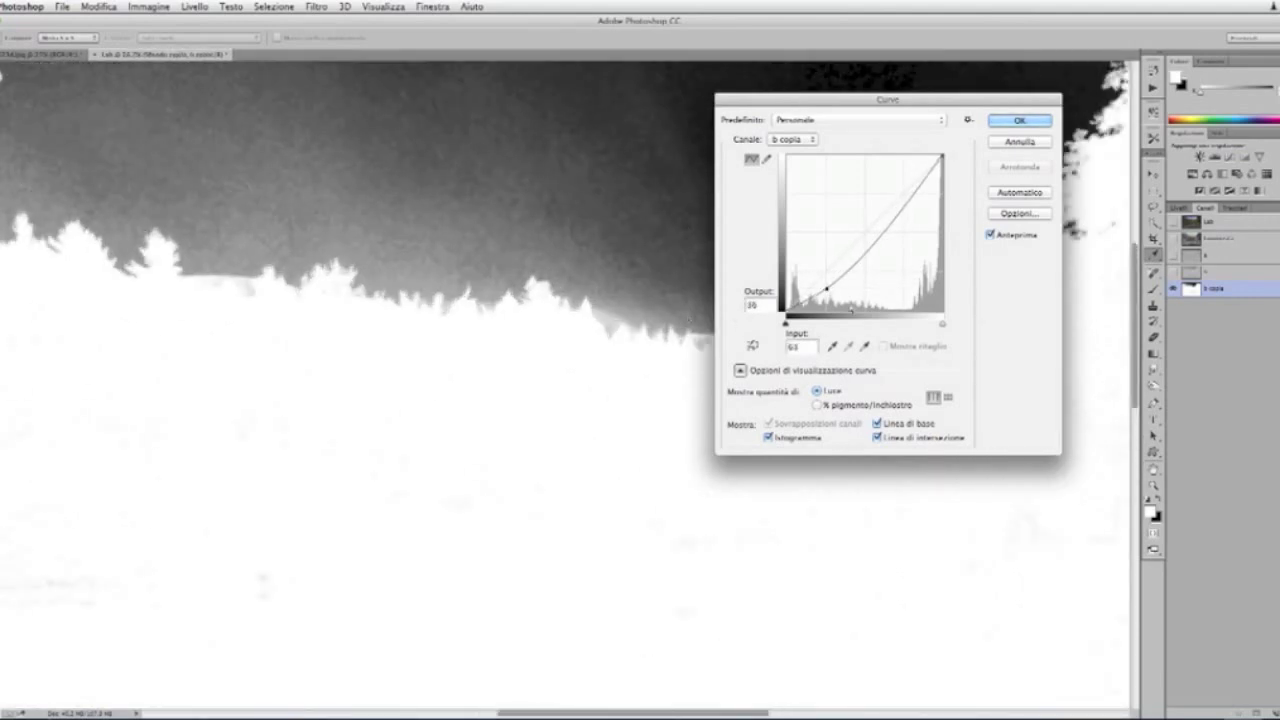
left_click_drag(828, 291, 828, 303)
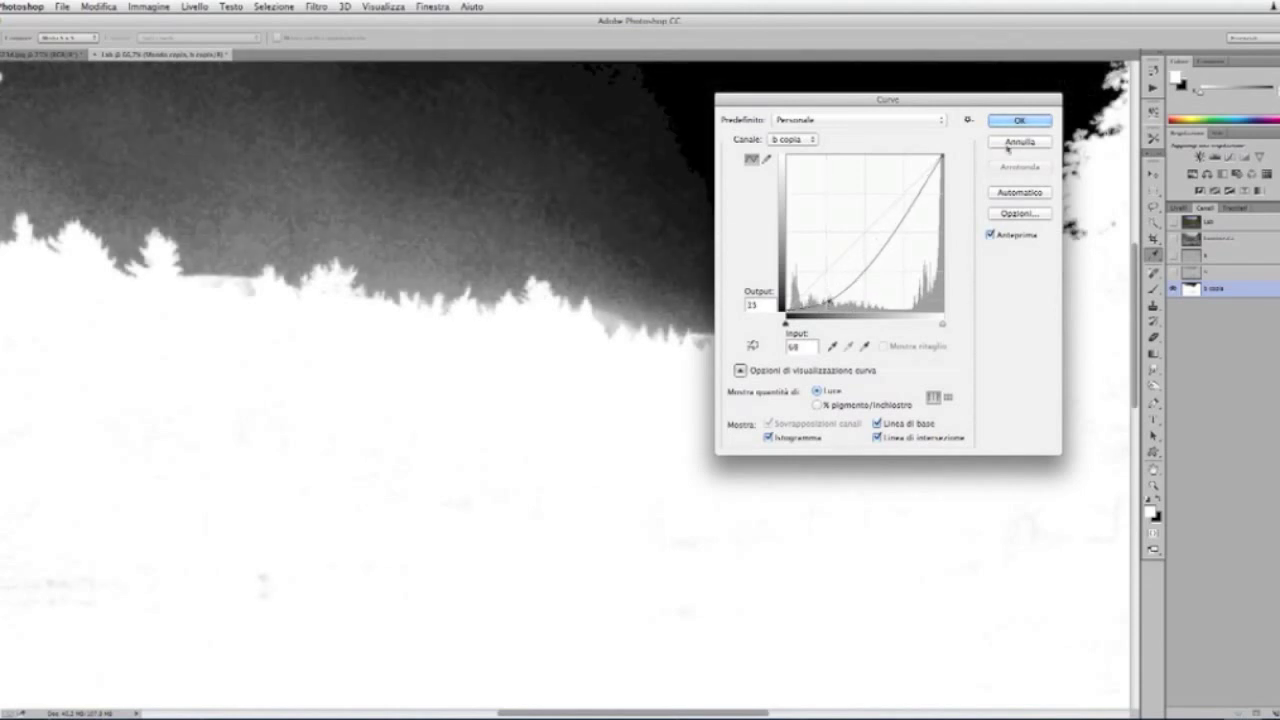
left_click(1012, 121)
Step: Apply a second Curves pass, bending the curve down to darken the sky further
left_click(150, 7)
mouse_move(160, 40)
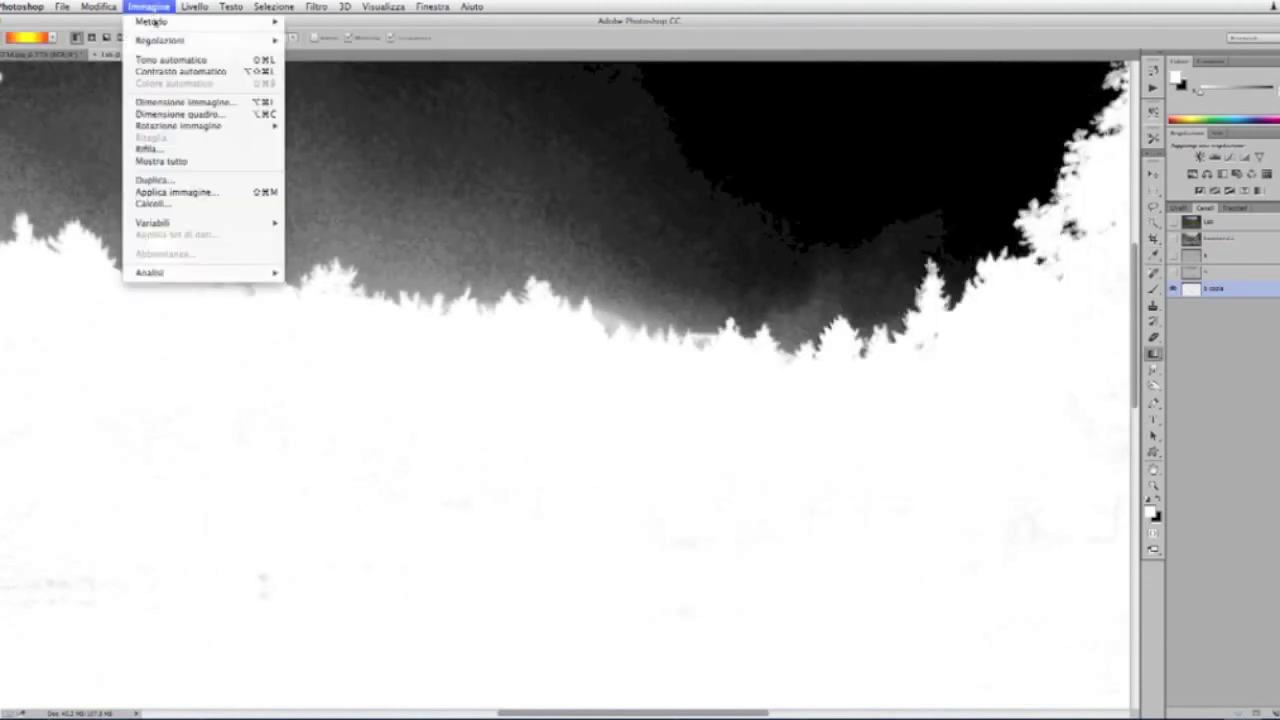
left_click(389, 66)
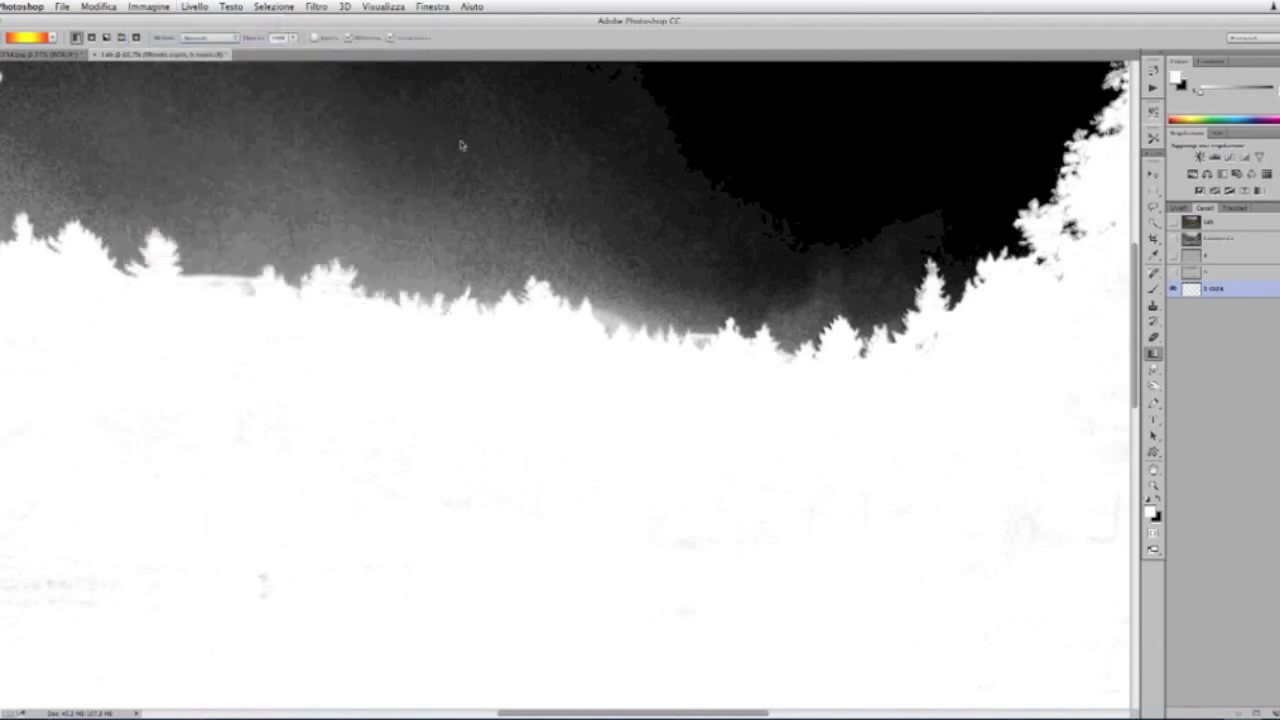
left_click_drag(830, 268, 826, 297)
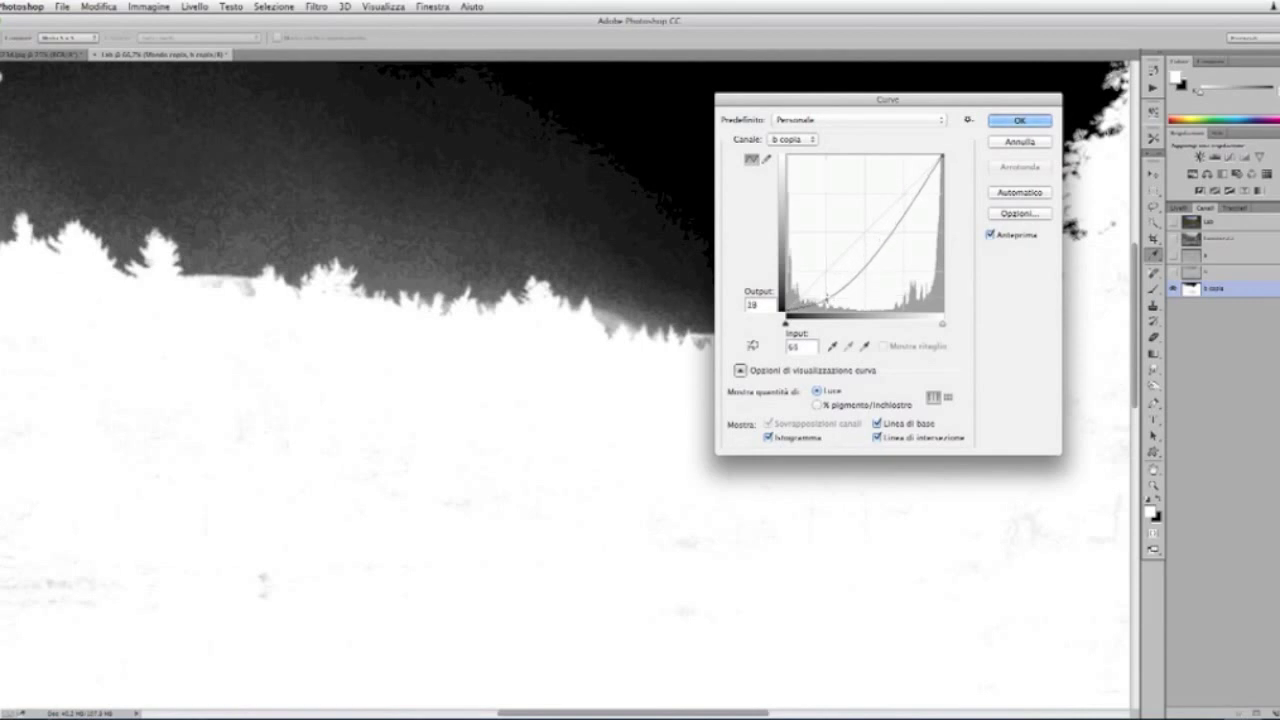
left_click(1018, 121)
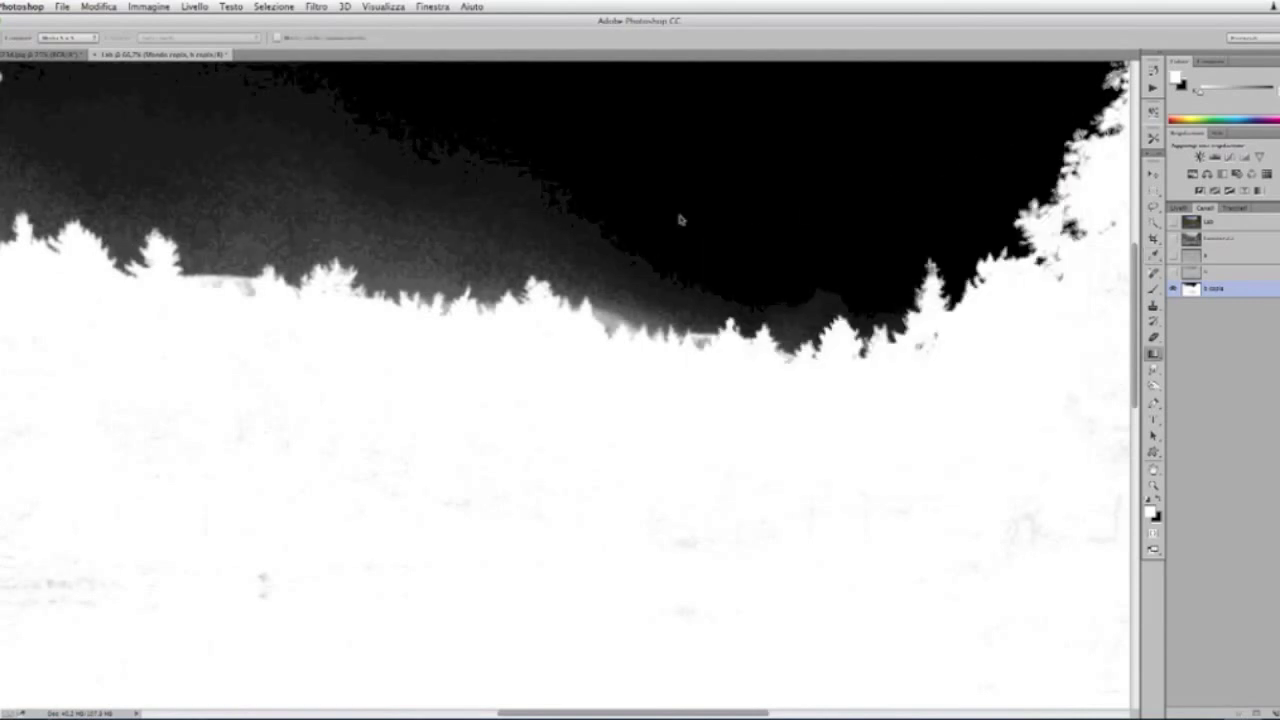
left_click(155, 7)
mouse_move(165, 40)
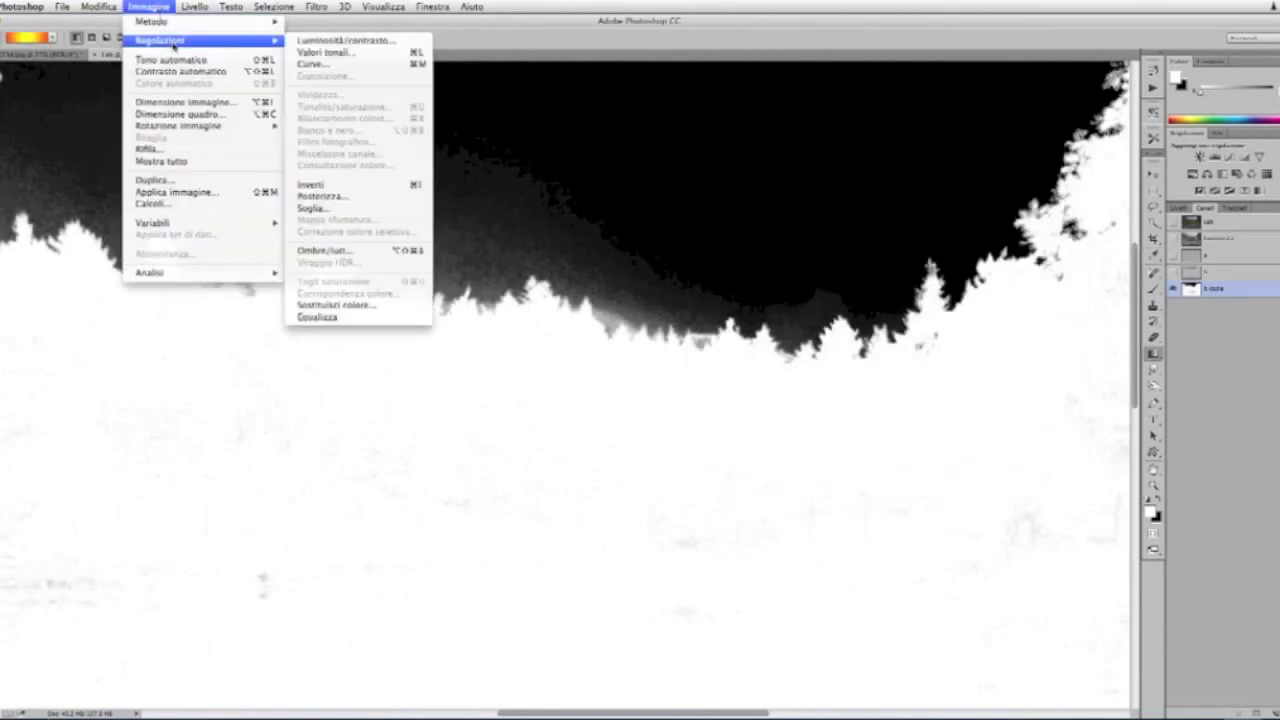
Step: Lower a Curves point again so the 'b copia' sky turns almost solid black
left_click(388, 65)
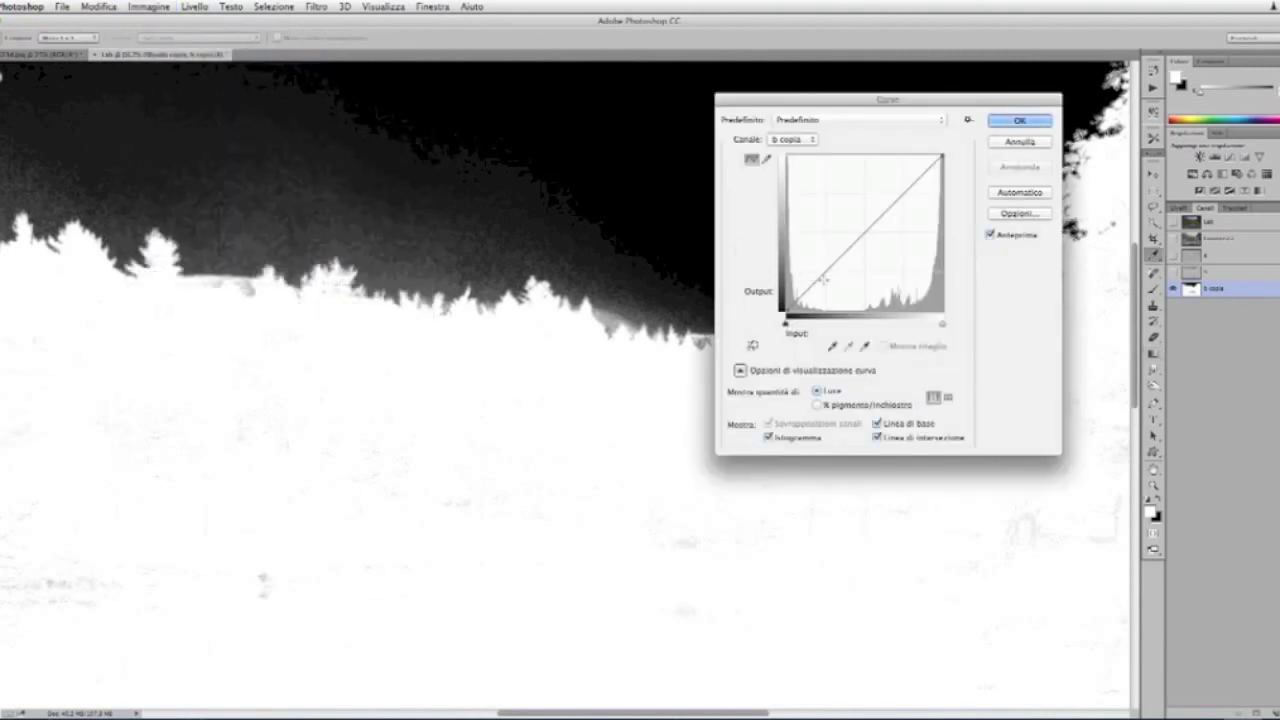
left_click_drag(826, 272, 827, 286)
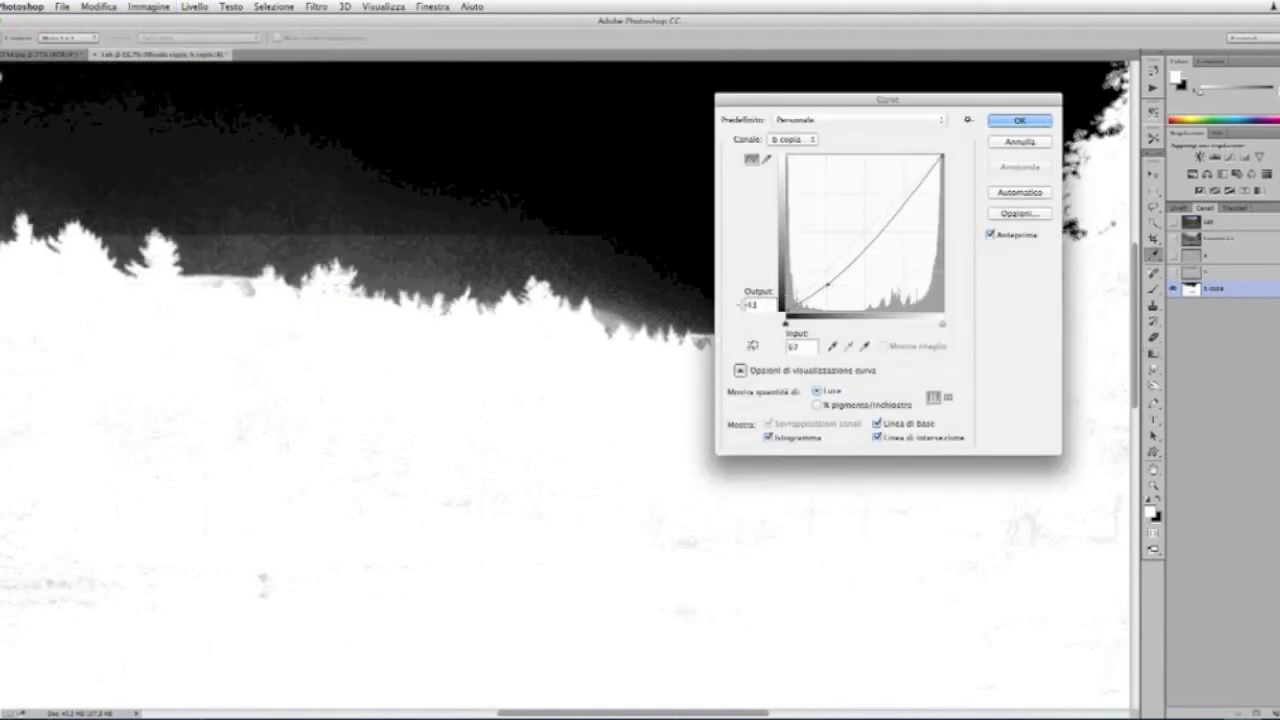
mouse_move(609, 398)
left_mouse_down()
mouse_move(634, 390)
mouse_move(664, 449)
left_mouse_up()
left_click_drag(829, 286, 828, 293)
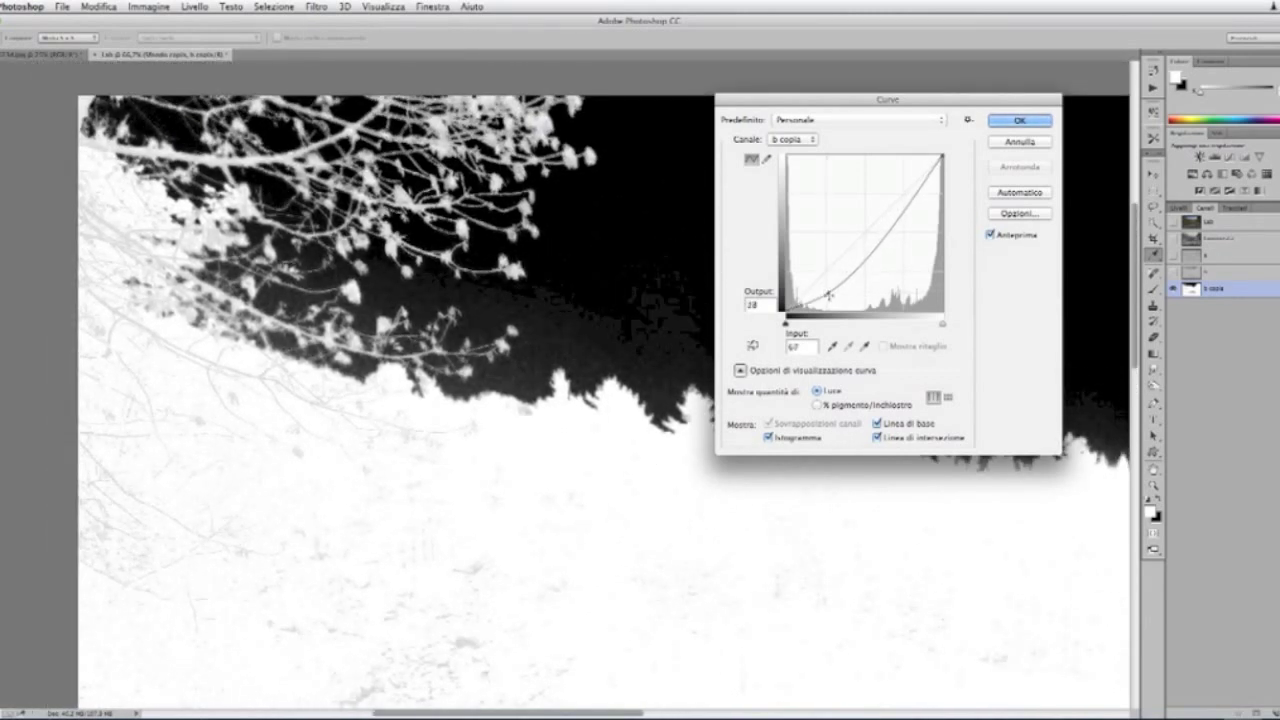
left_click(1017, 122)
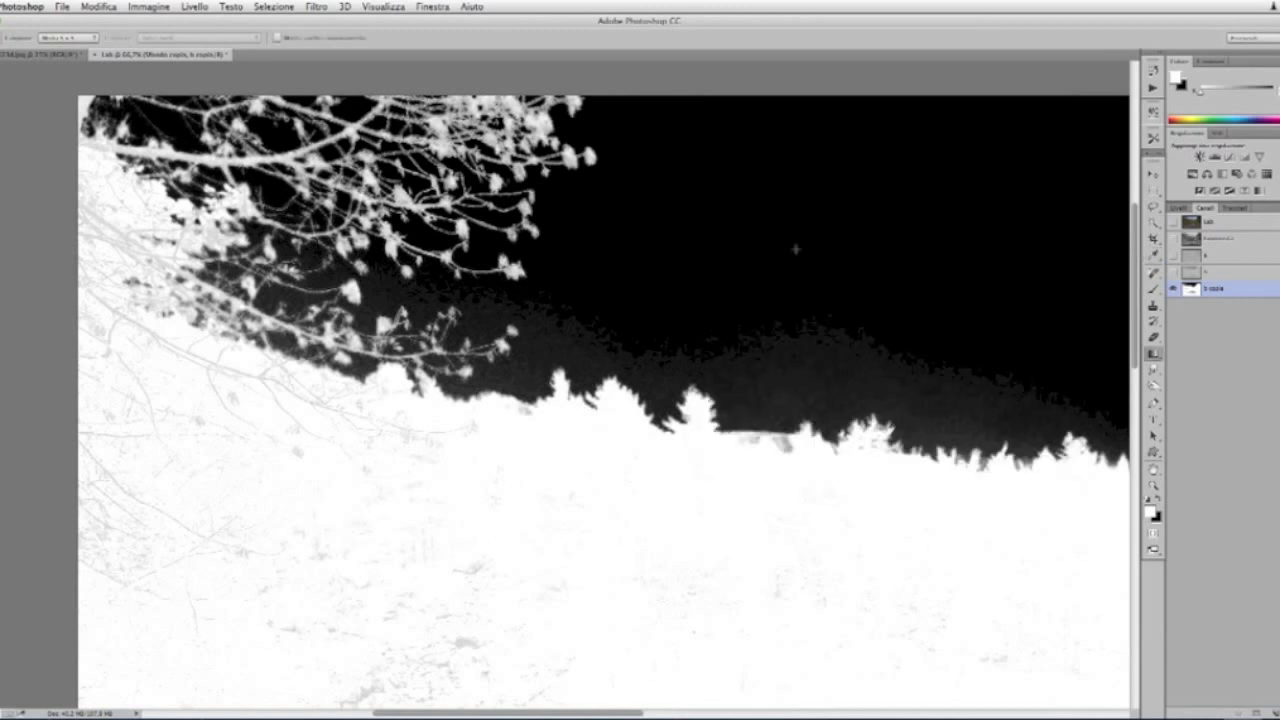
left_click(148, 6)
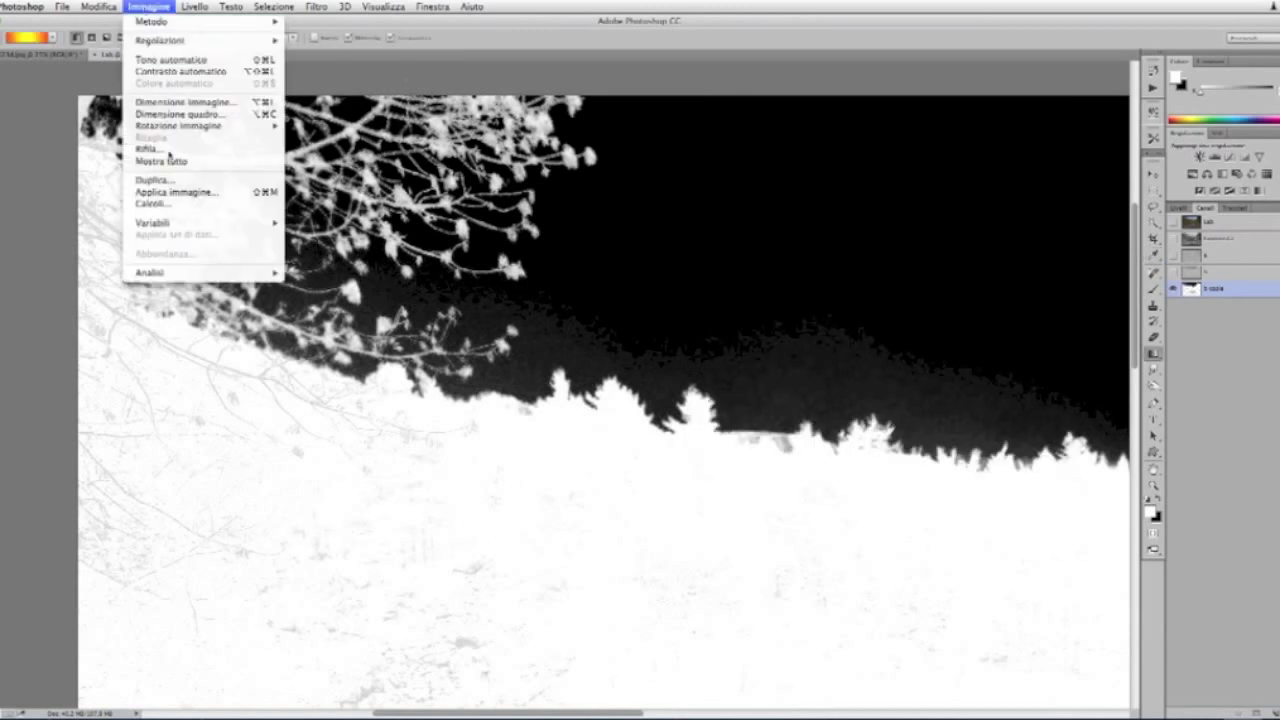
left_click(173, 191)
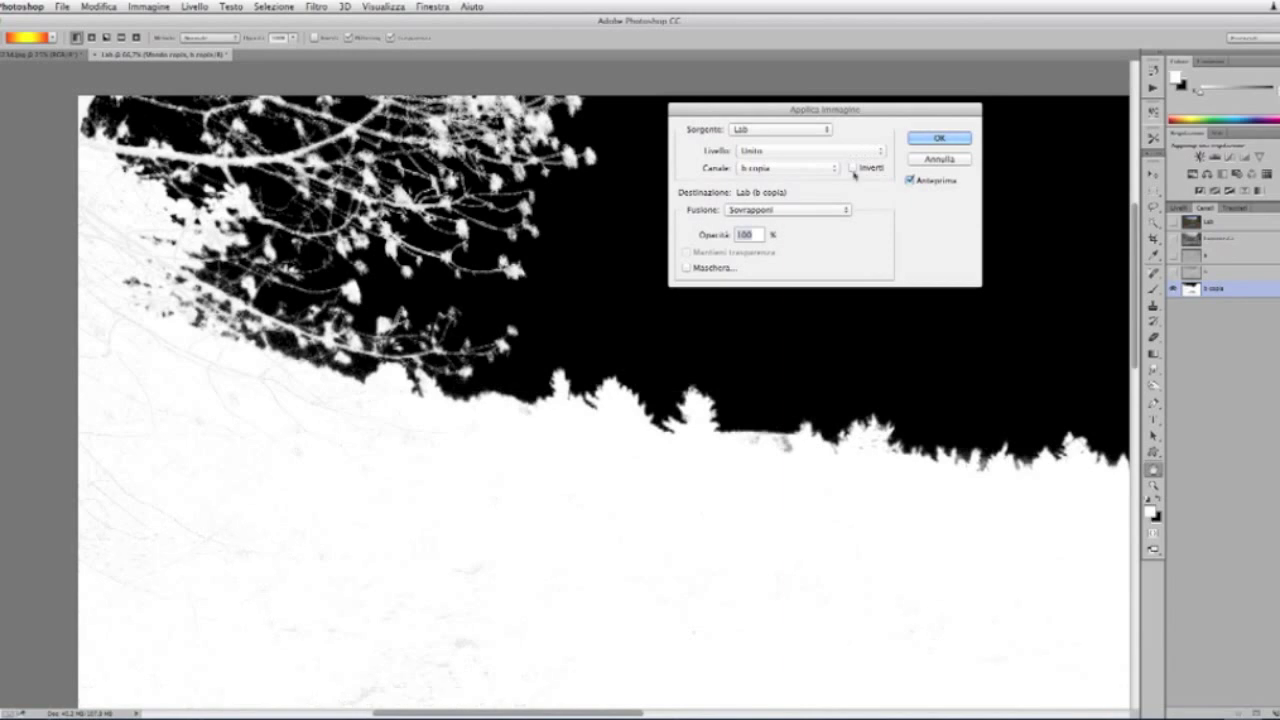
Step: Apply the Sovrapponi blend of 'b copia' onto itself at 68% opacity
left_click(910, 181)
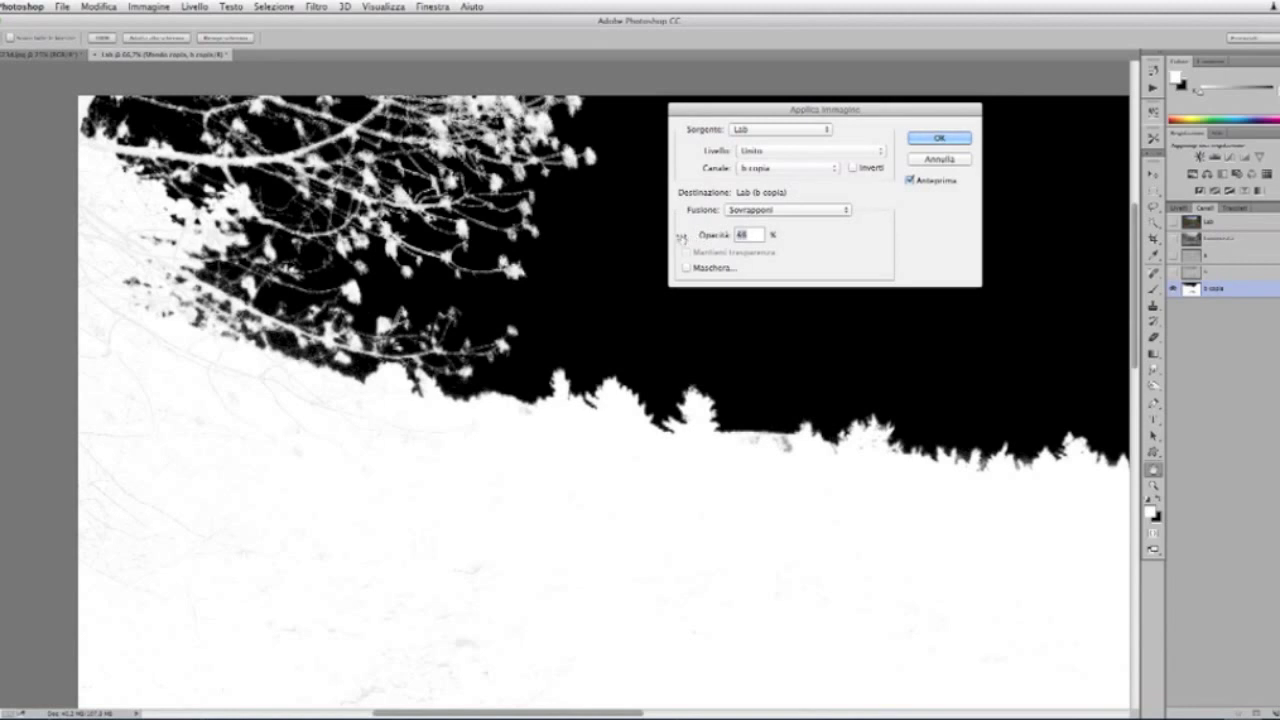
type("68")
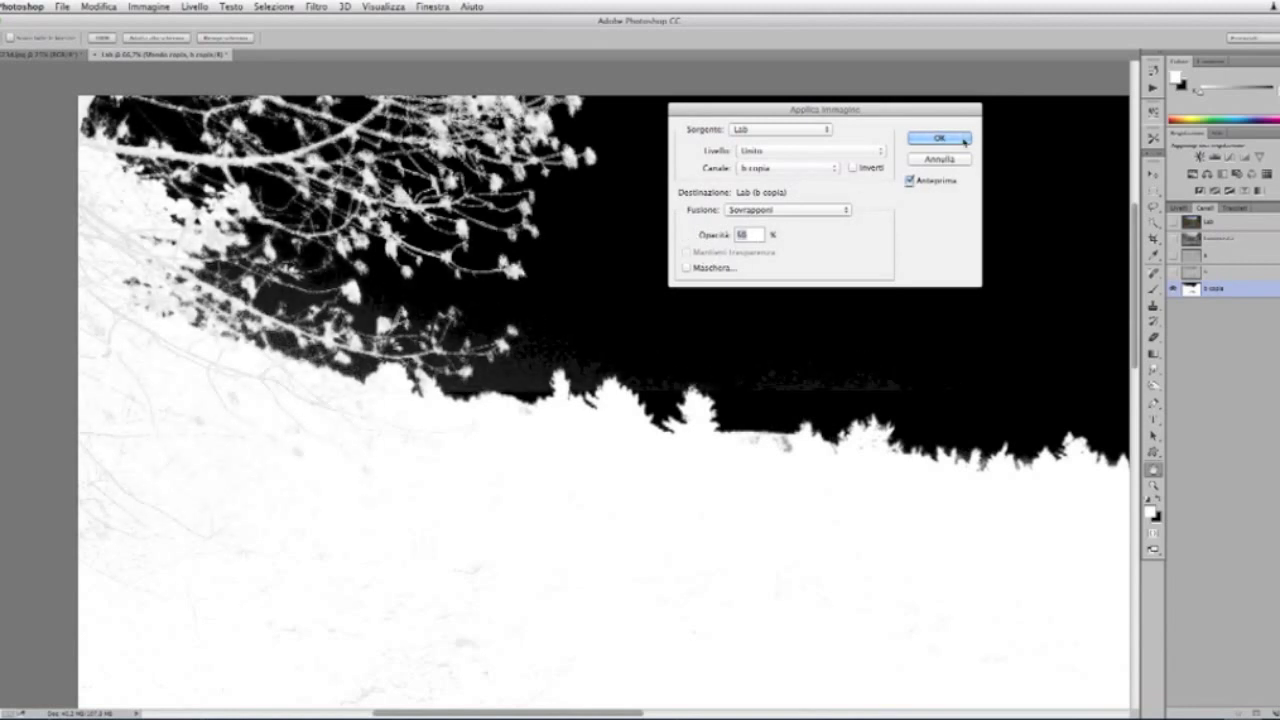
left_click(964, 141)
key("g")
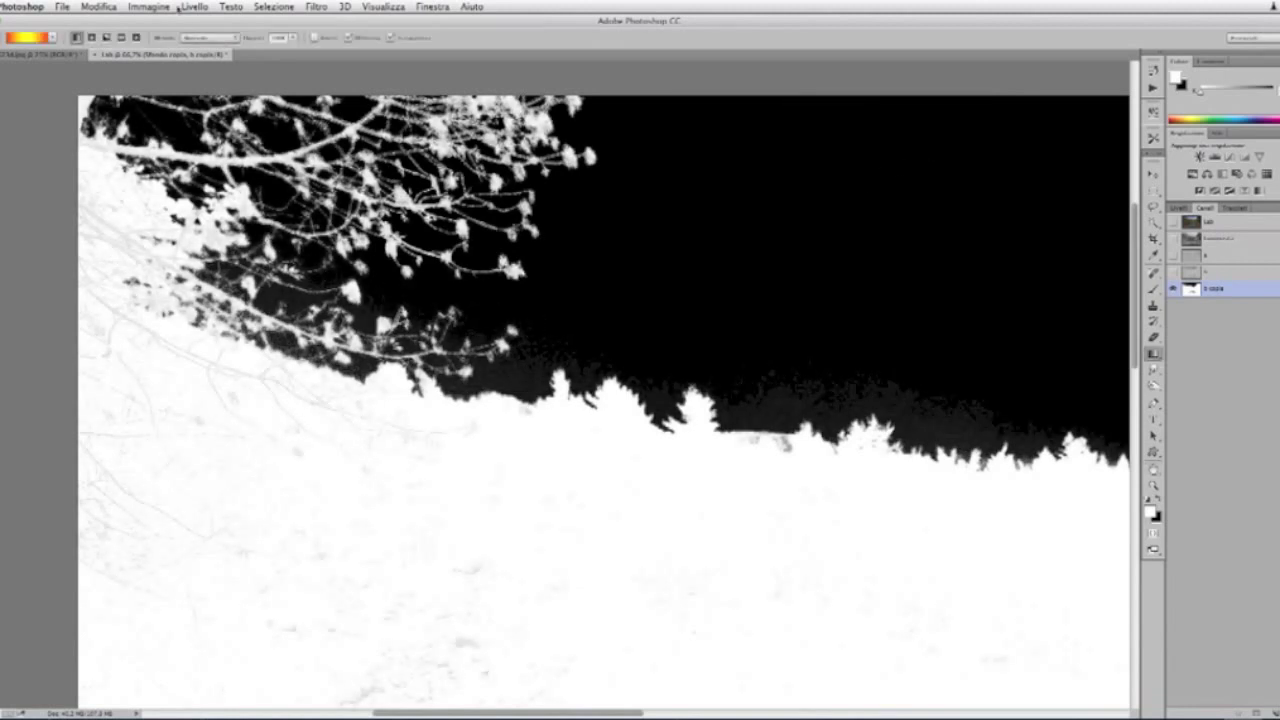
Step: Add a Curves point on 'b copia' and shift it slightly for a small tonal tweak
left_click(166, 8)
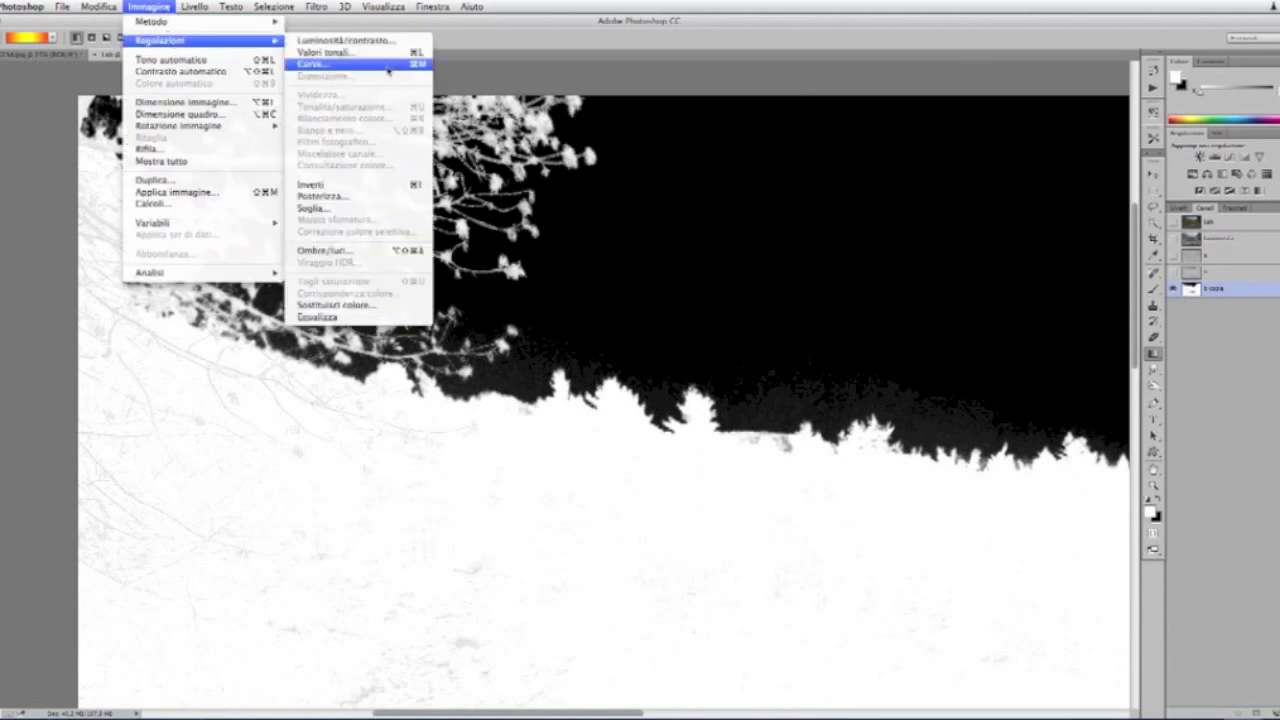
left_click(380, 64)
left_click(825, 275)
left_click_drag(826, 278, 826, 284)
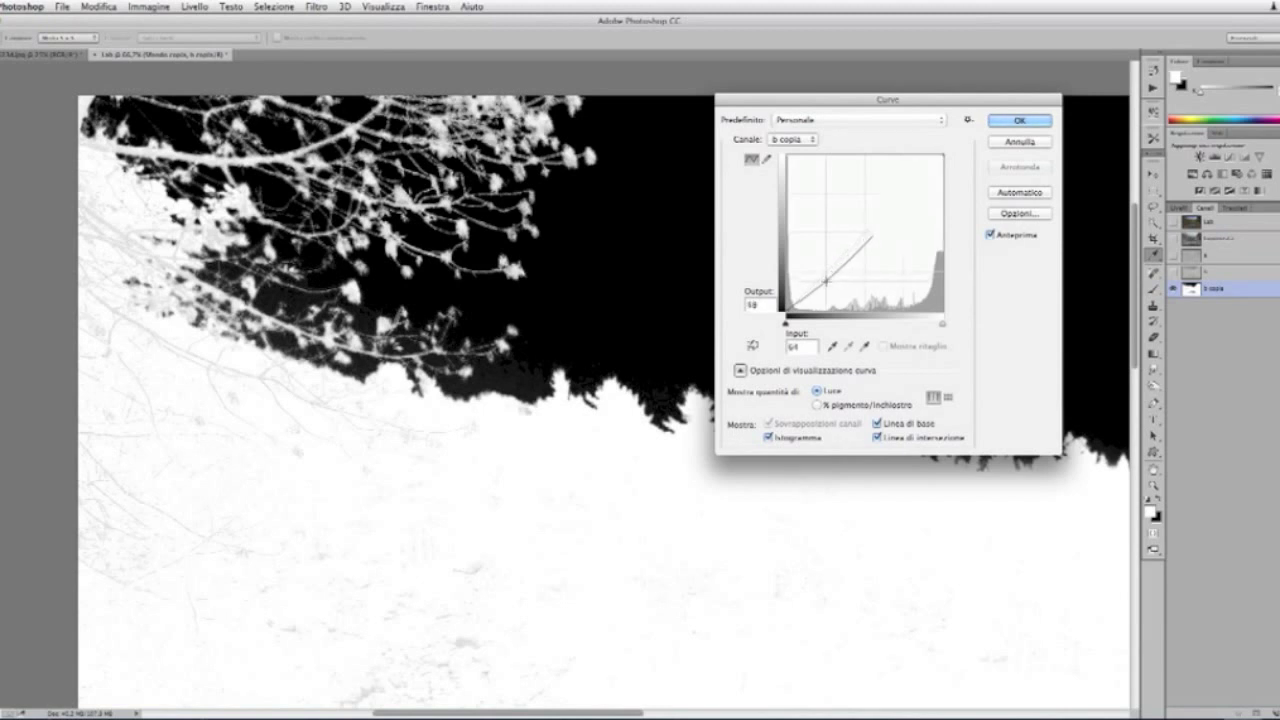
left_click(1021, 121)
Step: Pick the Brush tool, set its mode to Sovrapponi, and shrink its size
key("g")
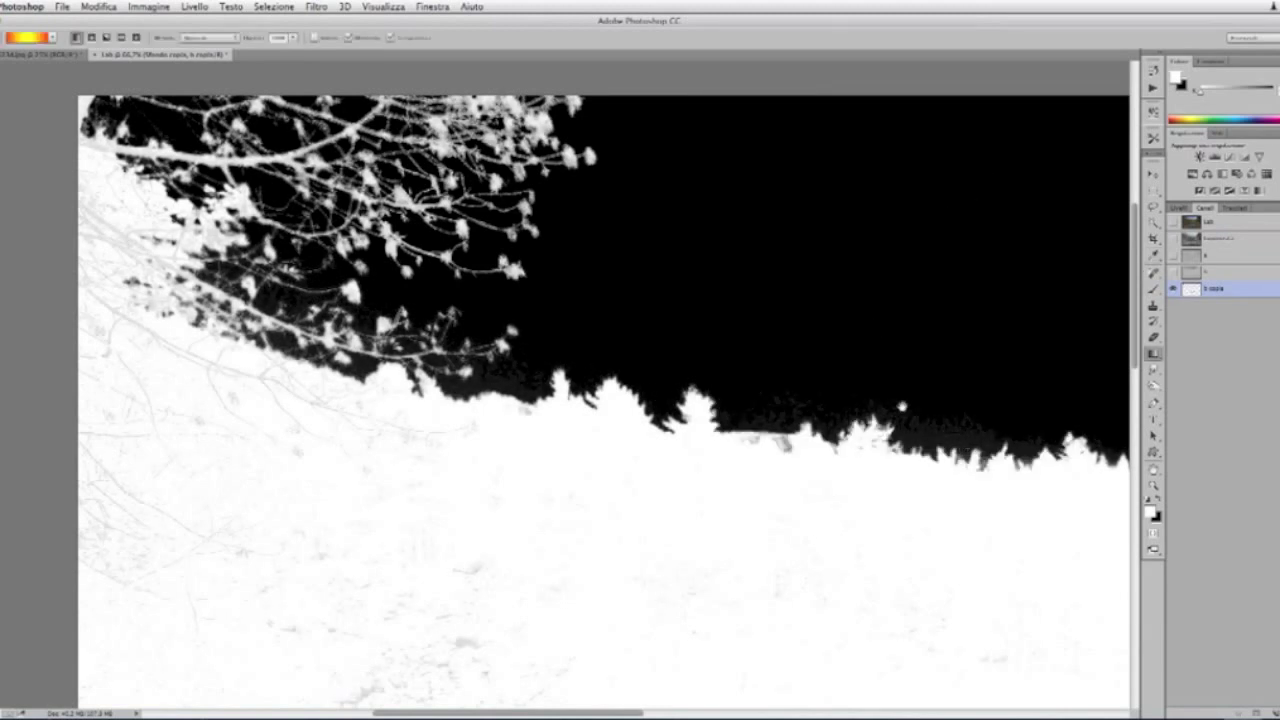
scroll(752, 345, "down", 3)
scroll(752, 345, "right", 5)
scroll(566, 360, "right", 1)
scroll(566, 360, "right", 5)
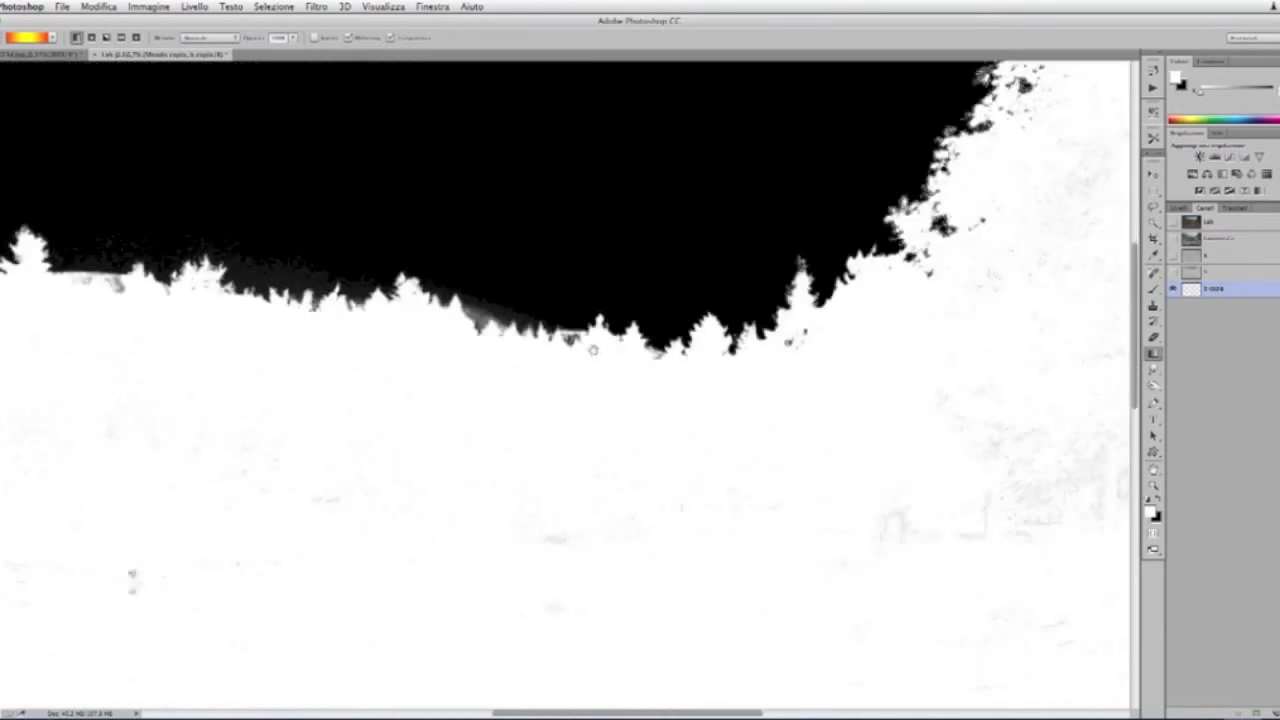
scroll(566, 360, "right", 1)
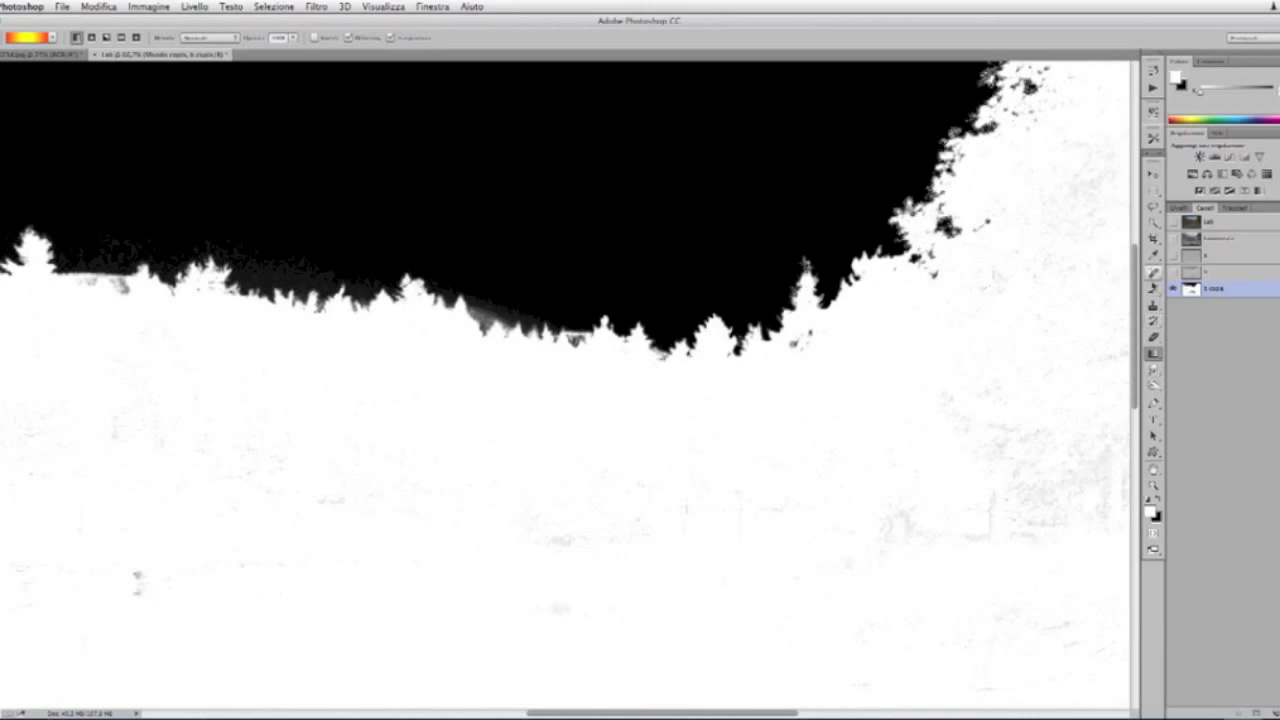
left_click(1153, 289)
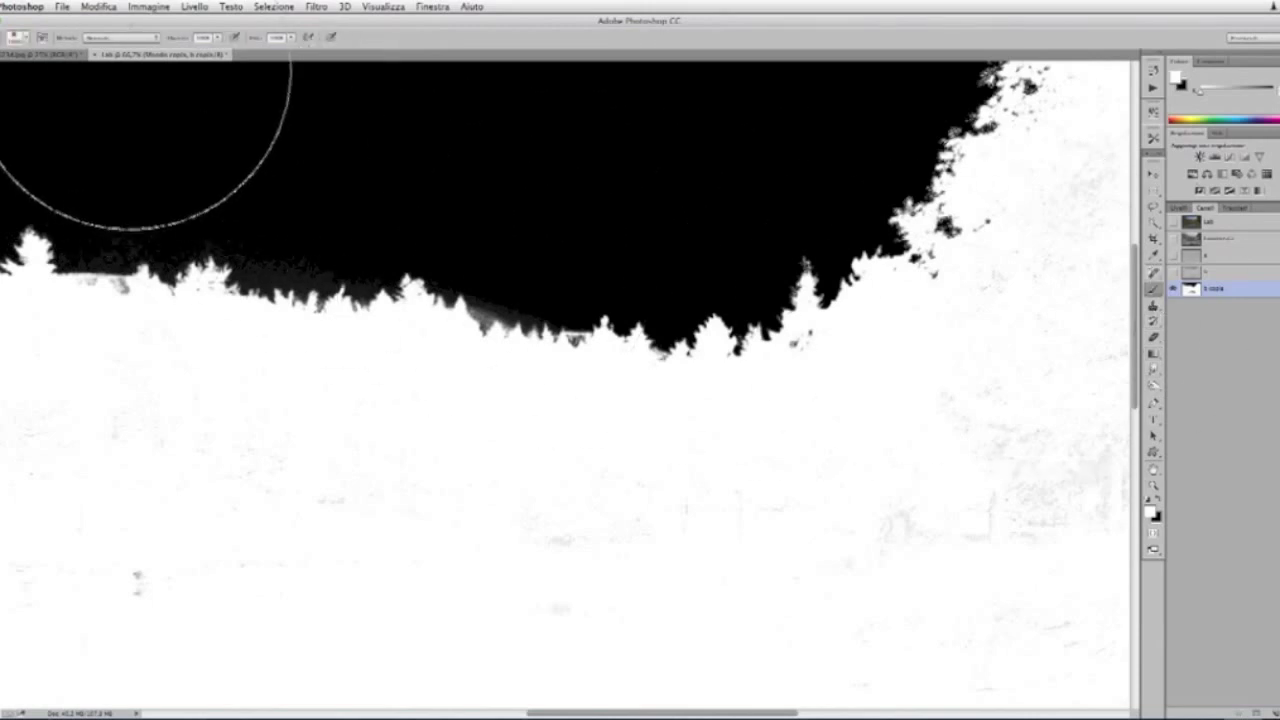
left_click(144, 41)
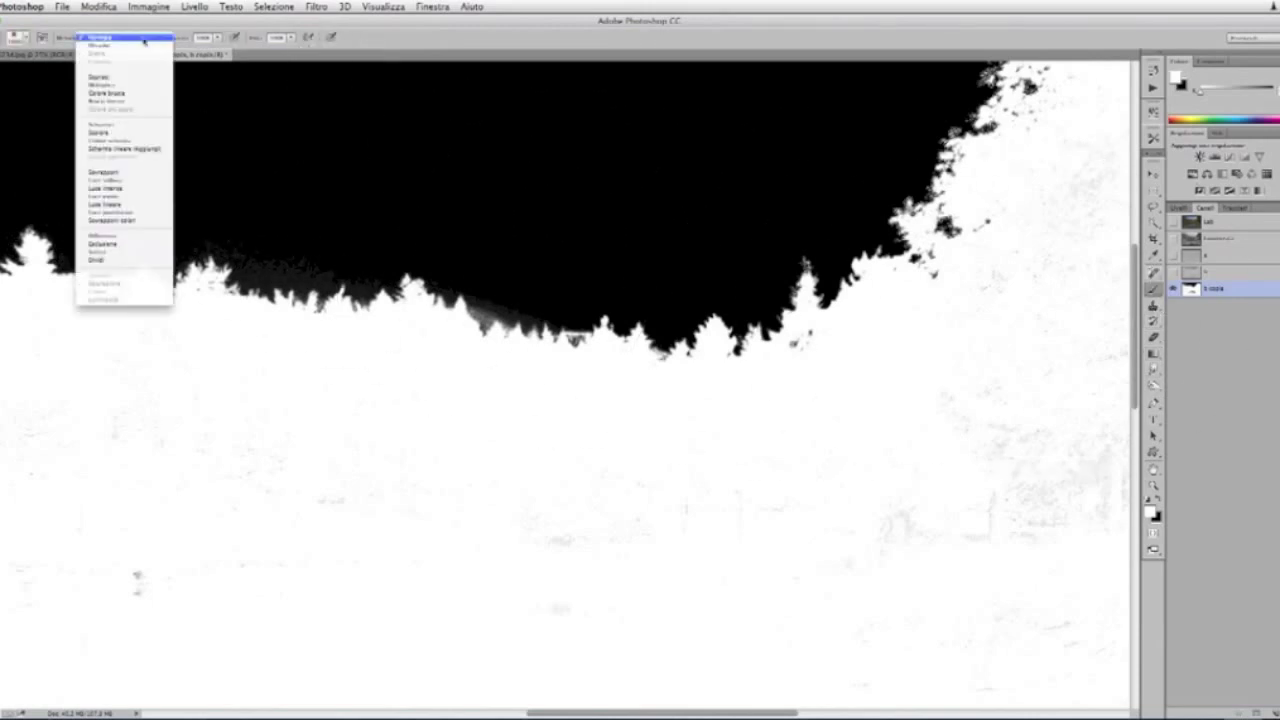
left_click(140, 172)
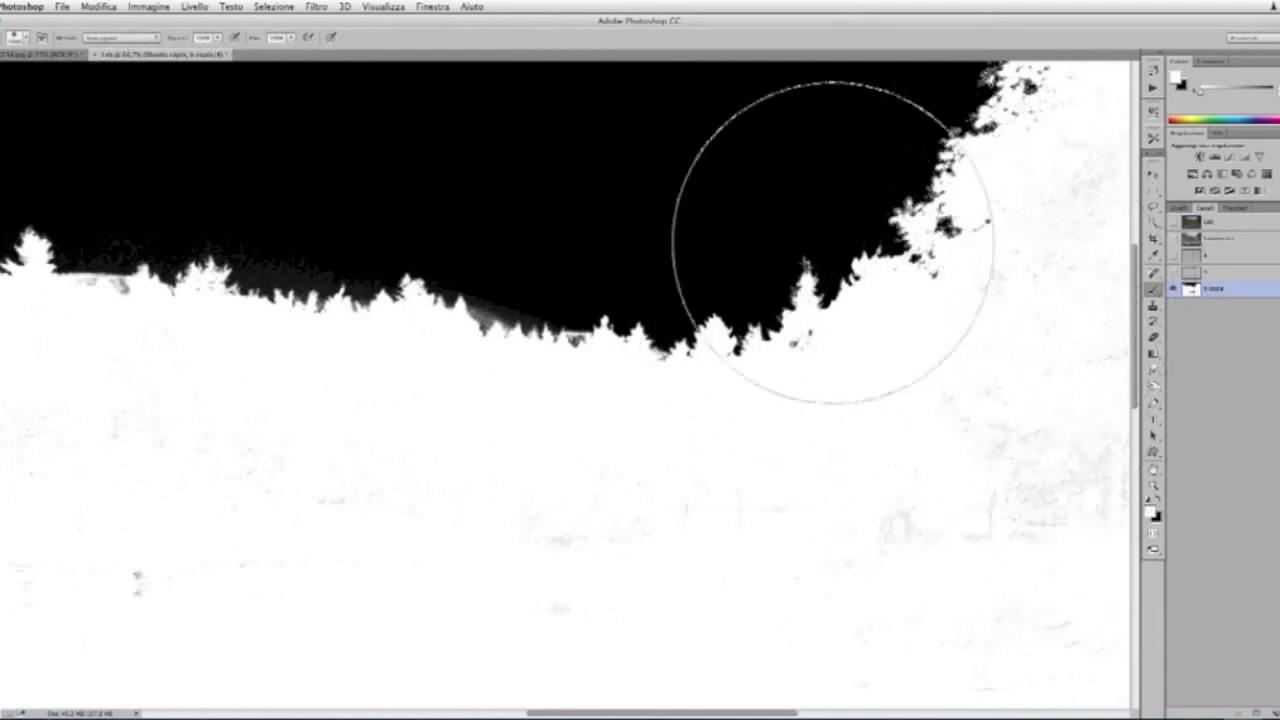
key("bracketleft")
key("bracketleft")
key("bracketleft")
key("bracketleft")
key("bracketleft")
key("bracketleft")
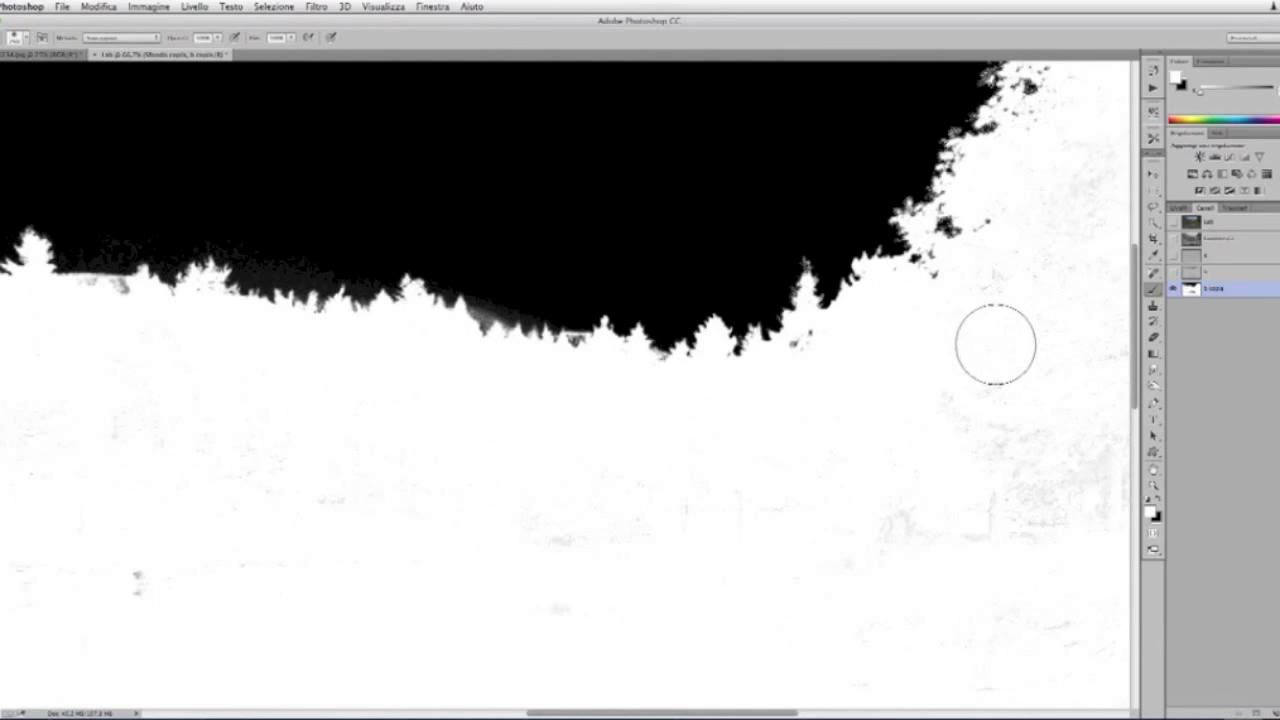
key("super+Tab")
key("super+Tab")
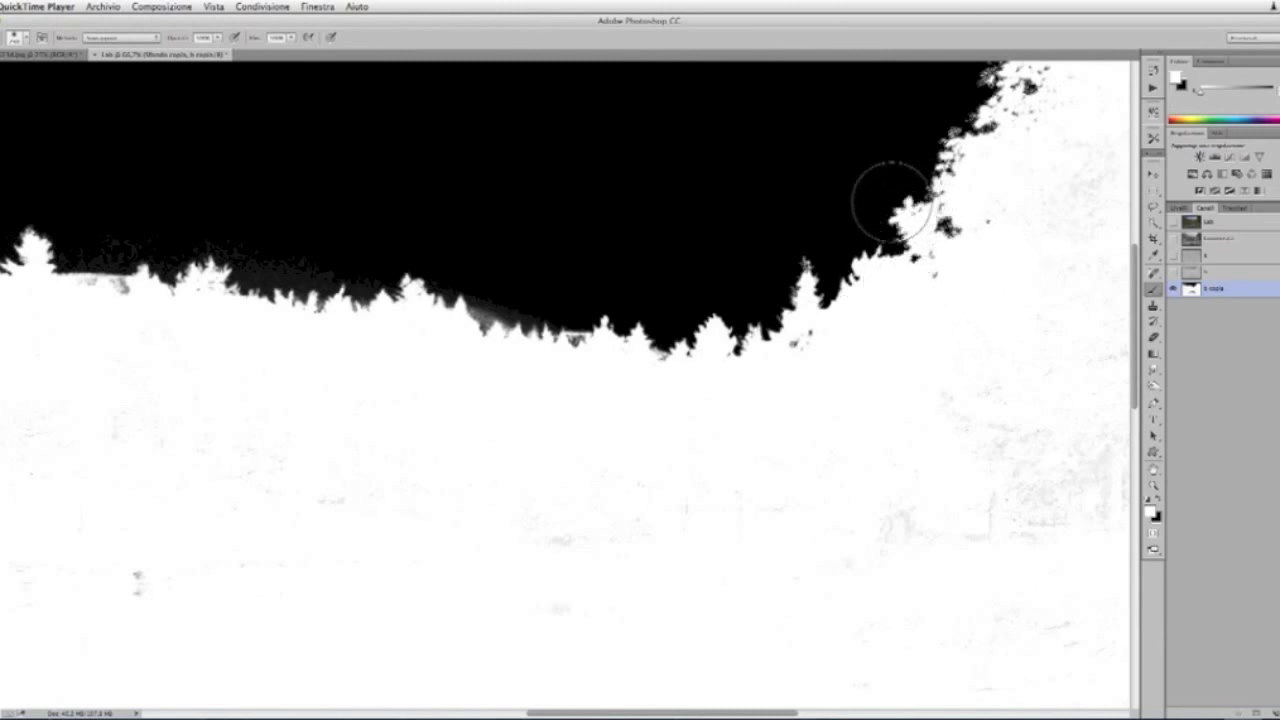
scroll(868, 243, "up", 1)
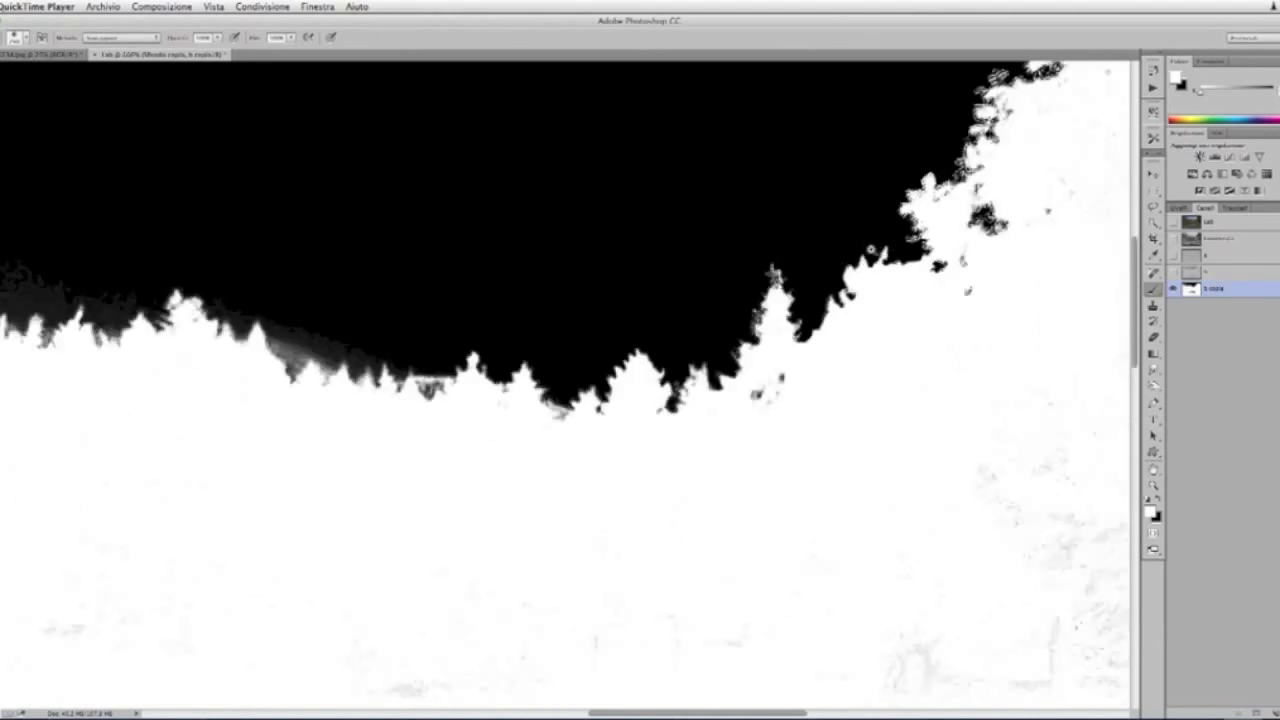
scroll(868, 243, "up", 1)
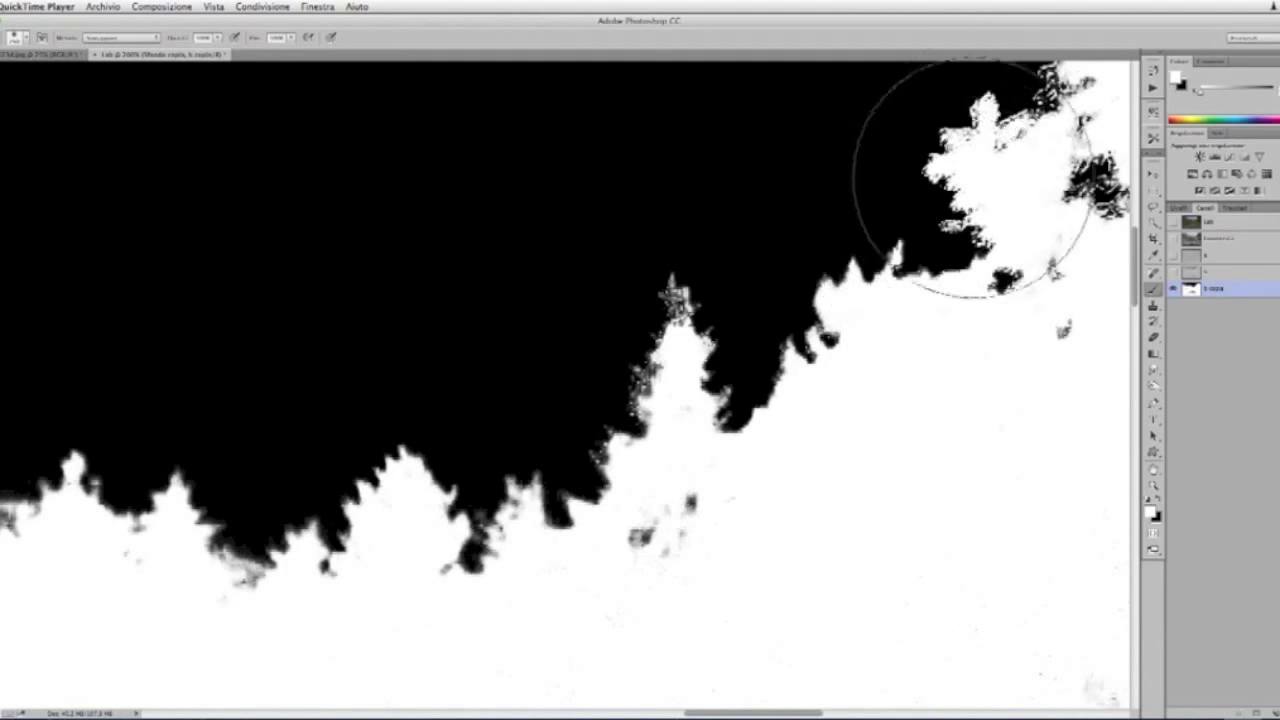
scroll(1006, 261, "down", 3)
scroll(1006, 261, "left", 2)
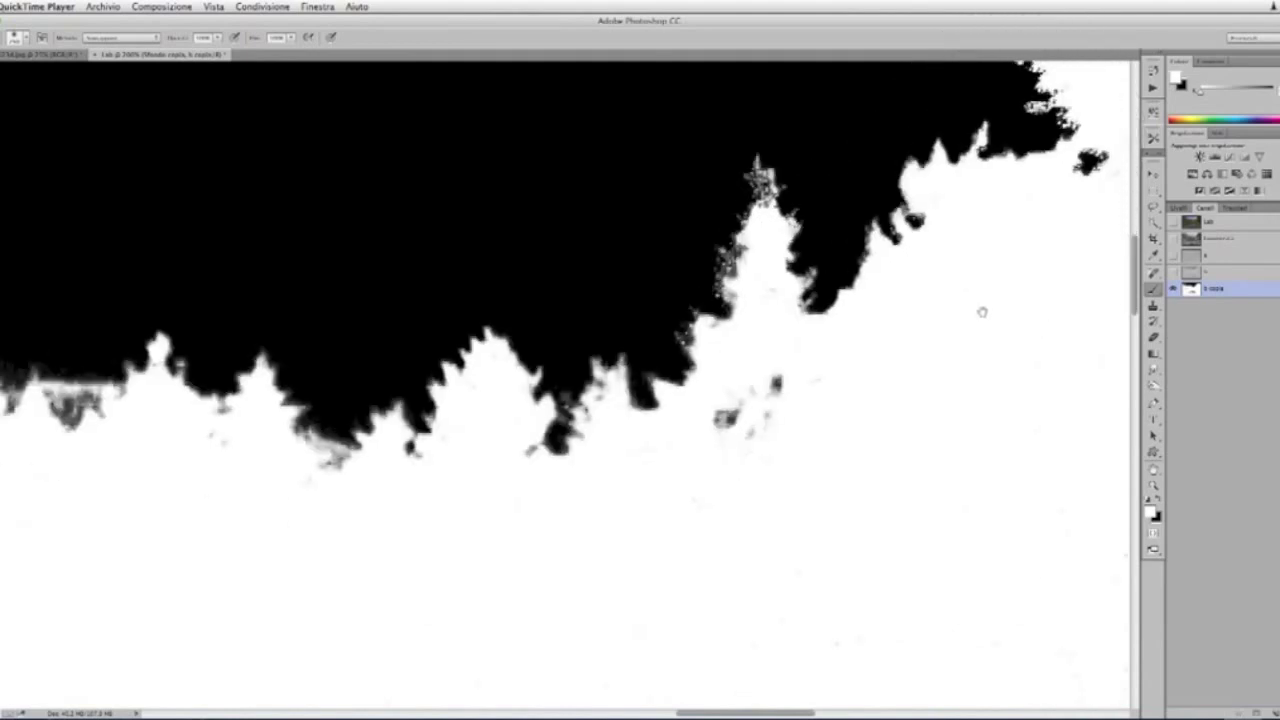
scroll(1006, 261, "down", 1)
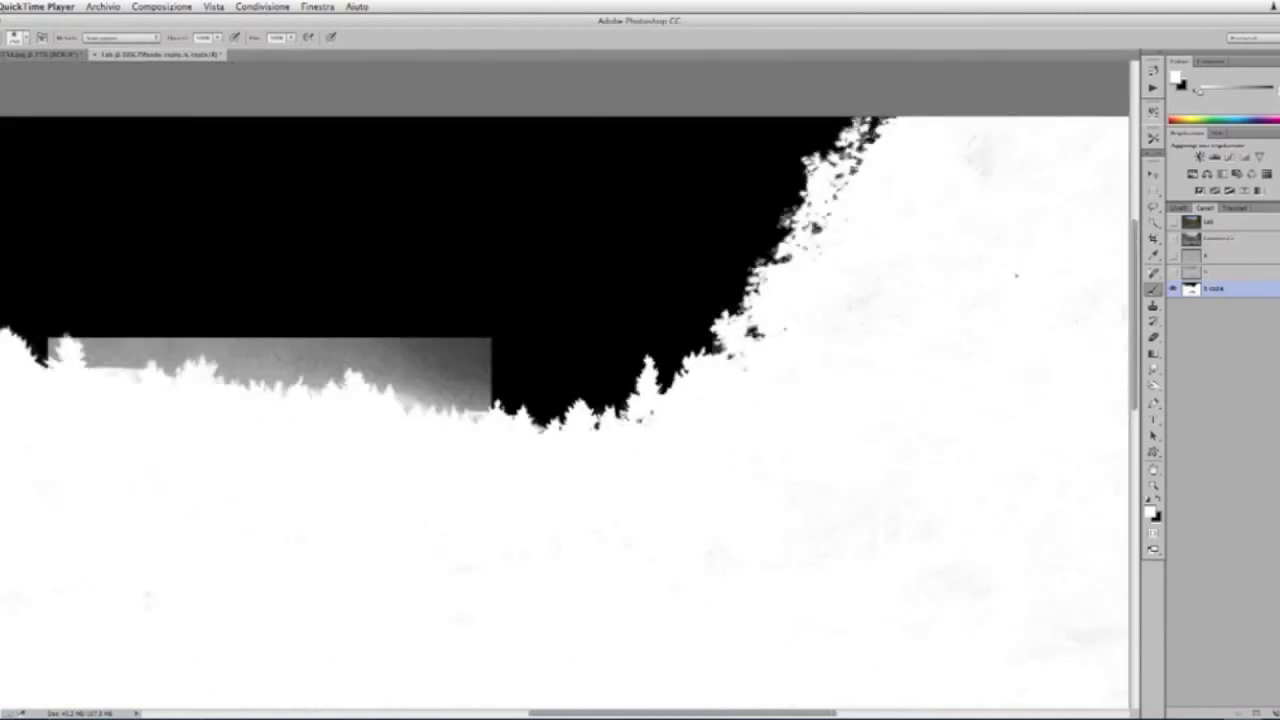
left_click(633, 441)
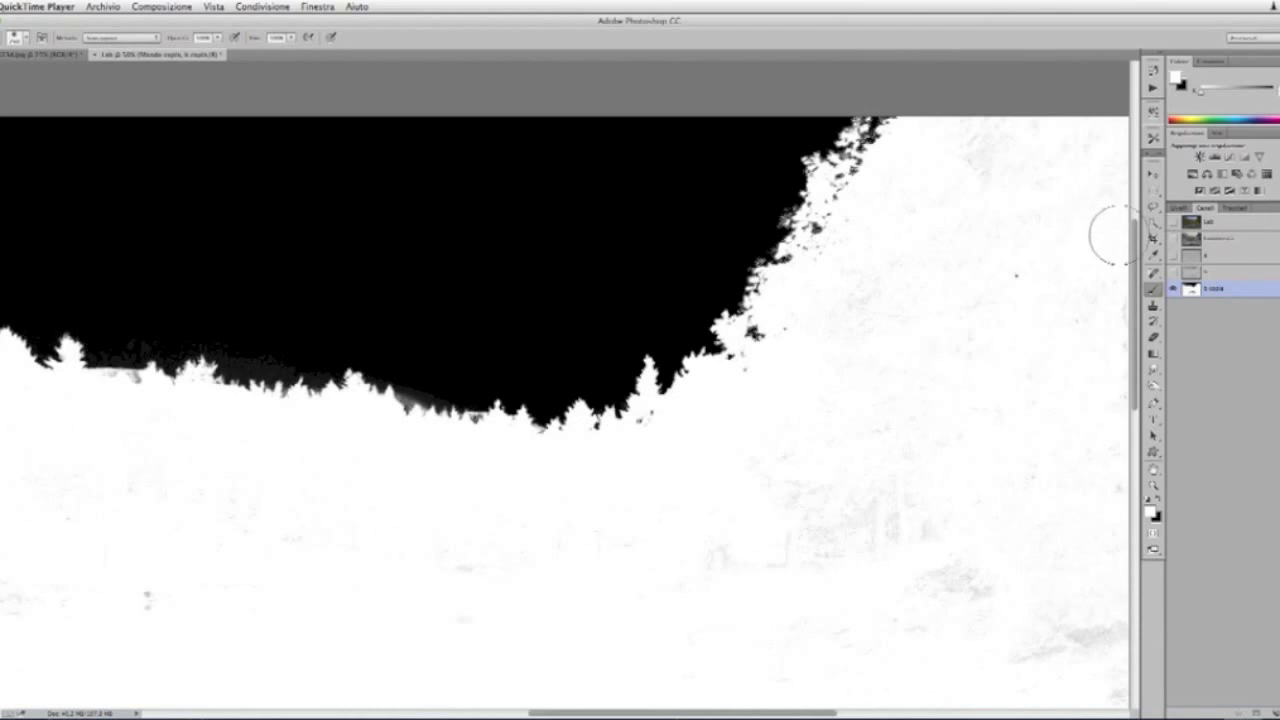
Step: Try a Quick Selection drag across the channel, then clear that trial selection
left_click(1153, 225)
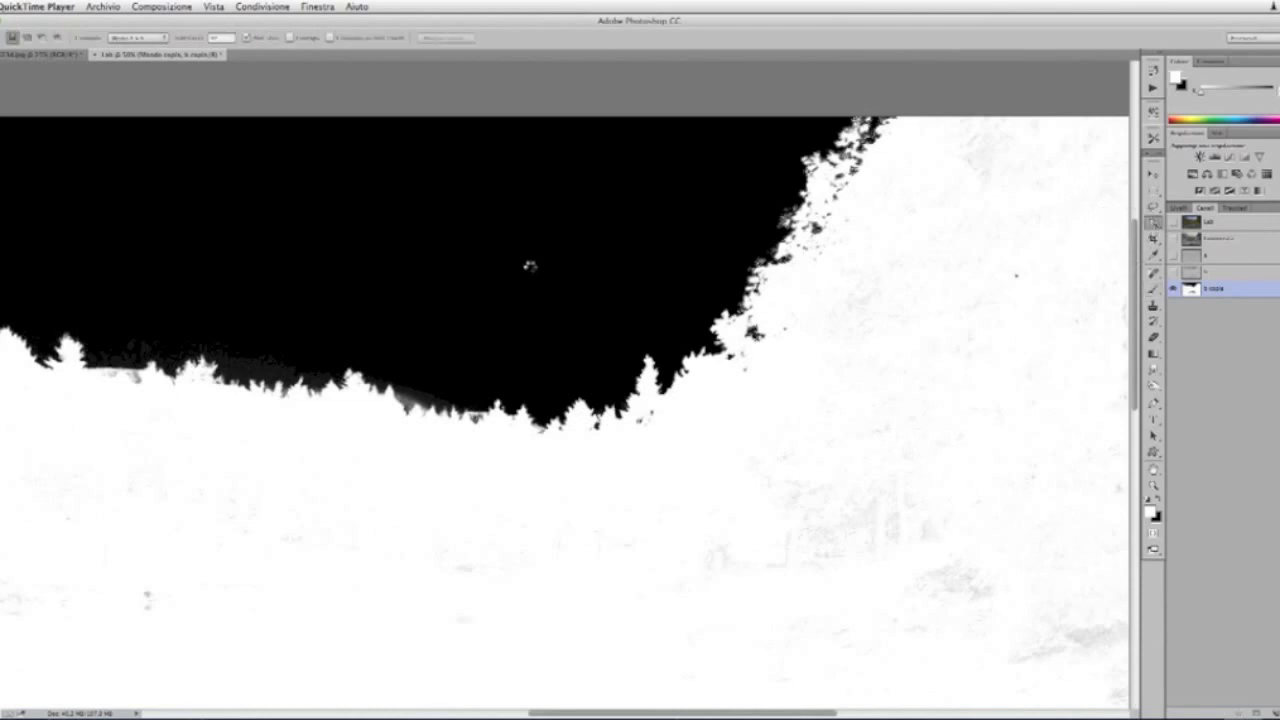
left_click_drag(389, 306, 642, 352)
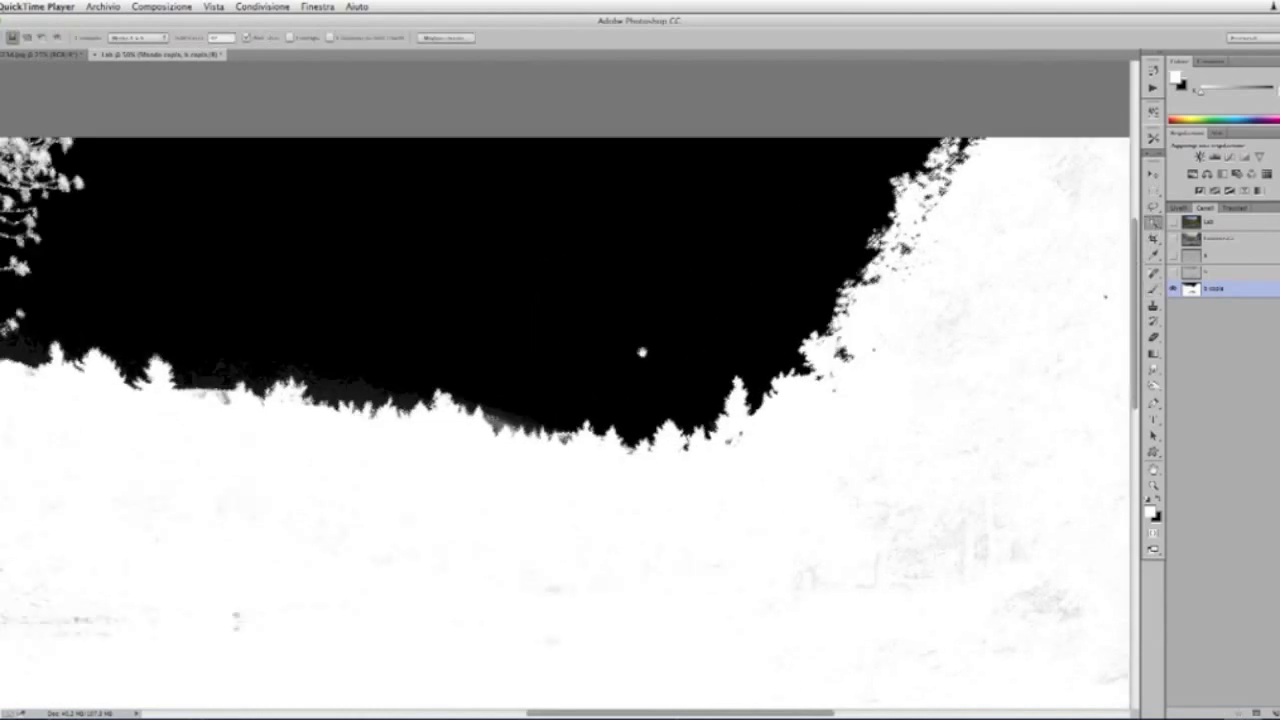
scroll(642, 352, "left", 5)
scroll(642, 352, "up", 1)
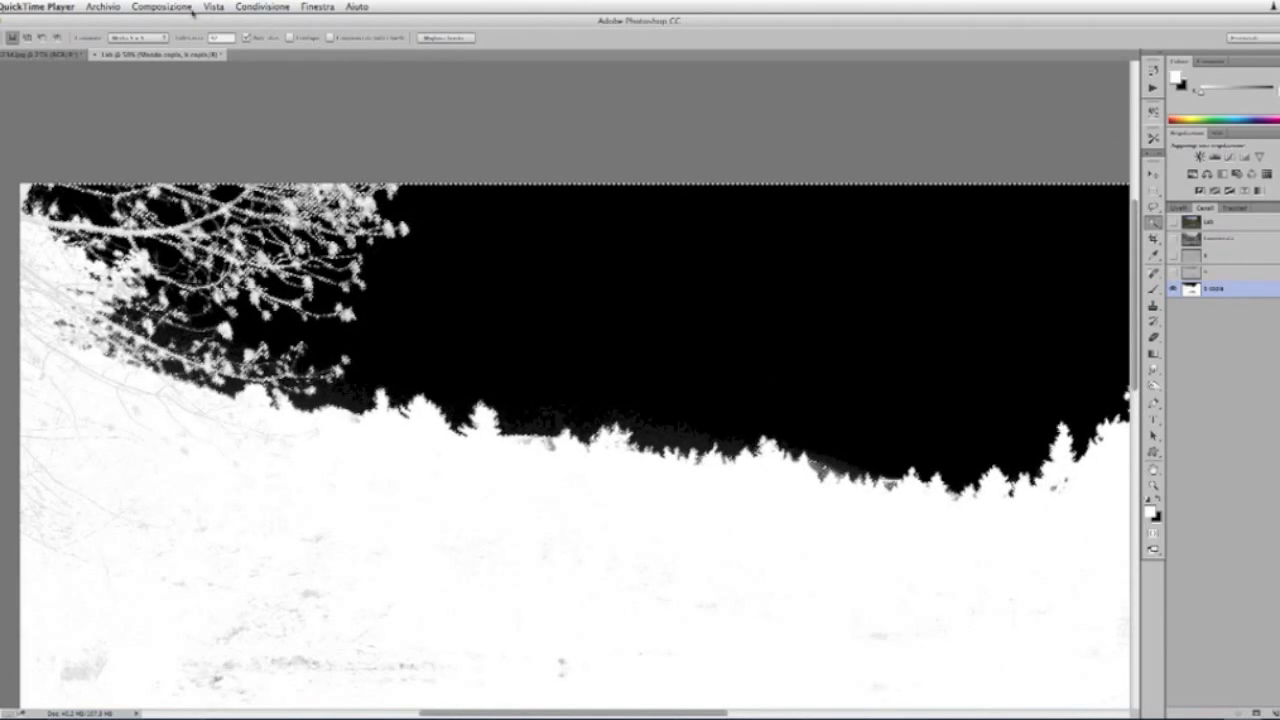
left_click(295, 114)
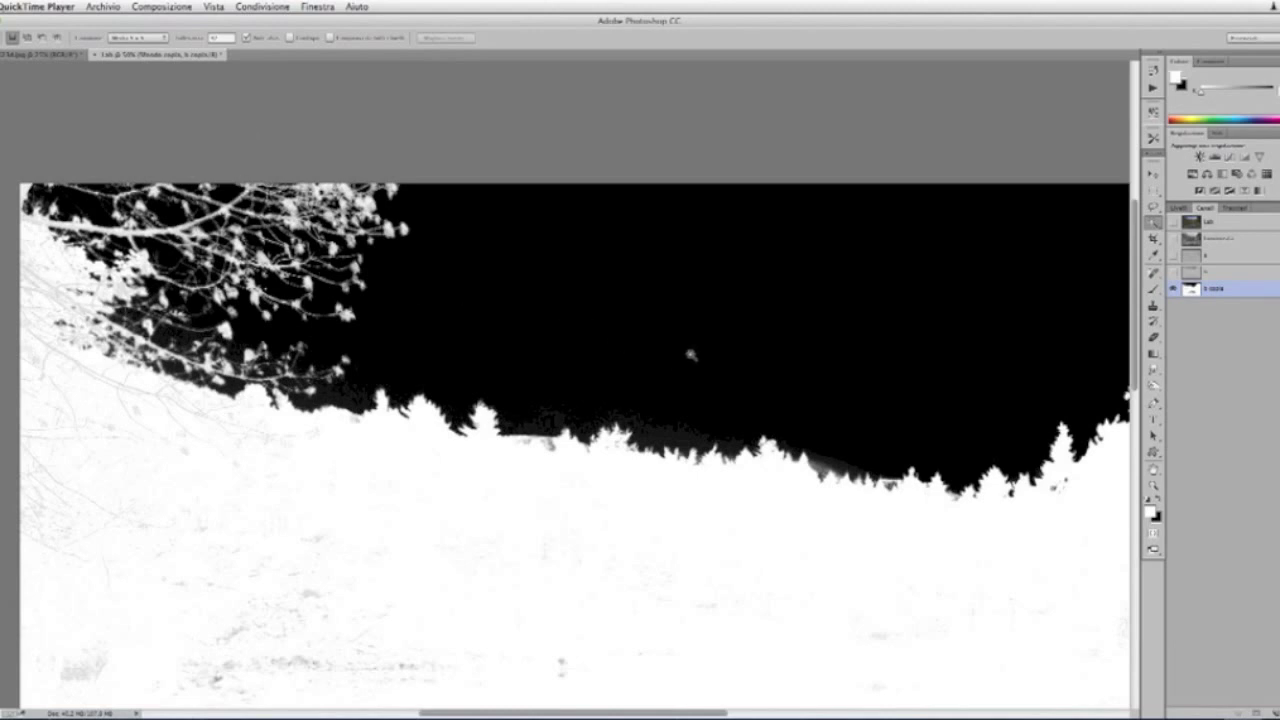
key("super+Tab")
key("super+Tab")
key("super+Tab")
key("super+Tab")
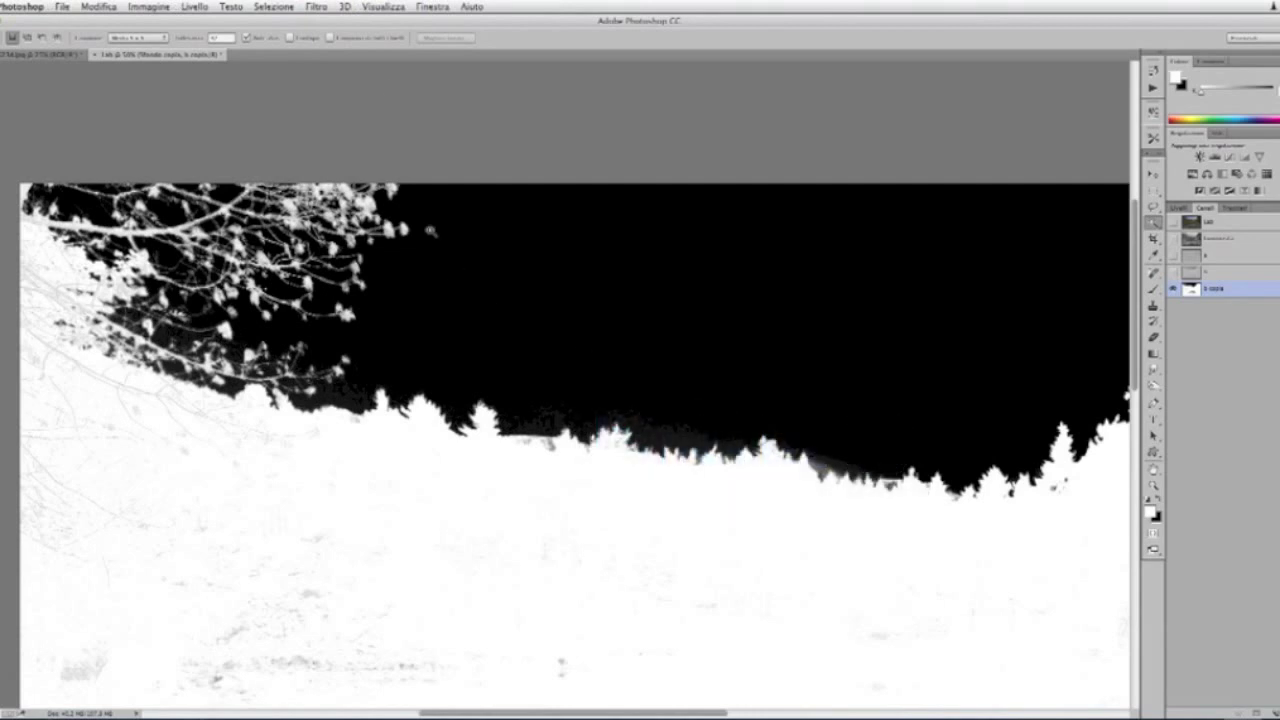
Step: Select the black sky, then invert the selection to the land and branches
left_click(914, 316)
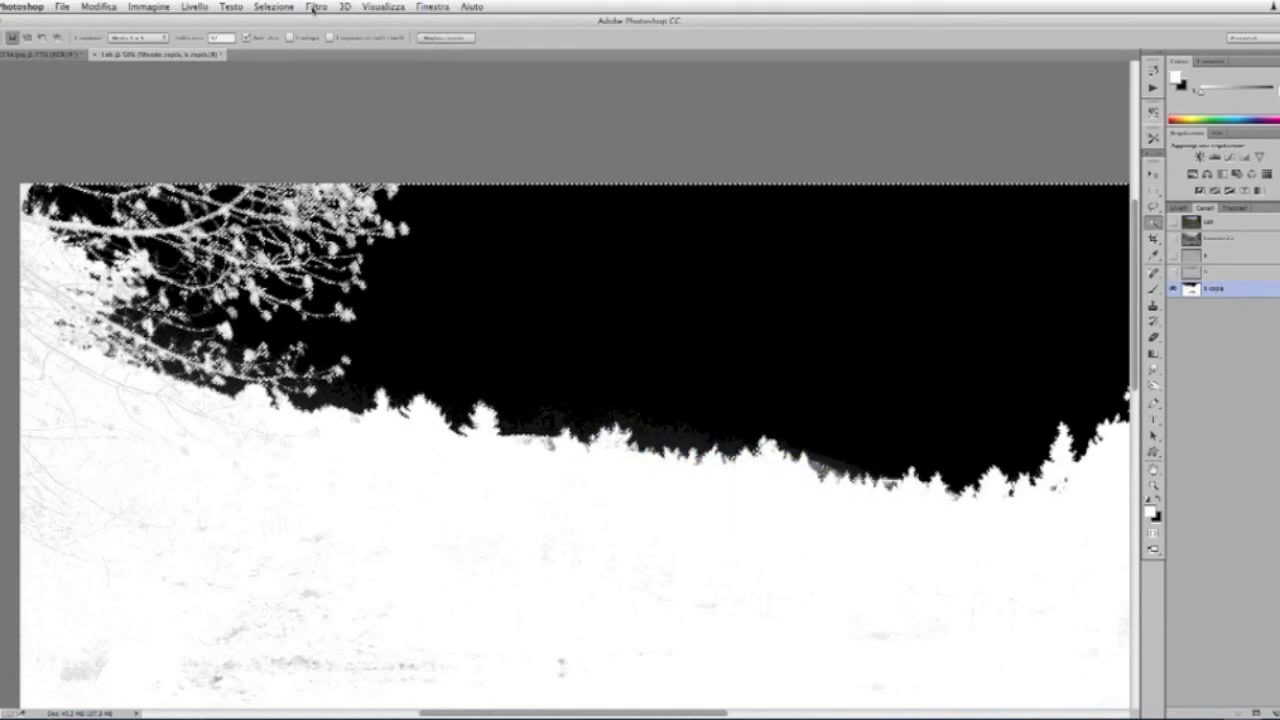
left_click(273, 7)
left_click(290, 56)
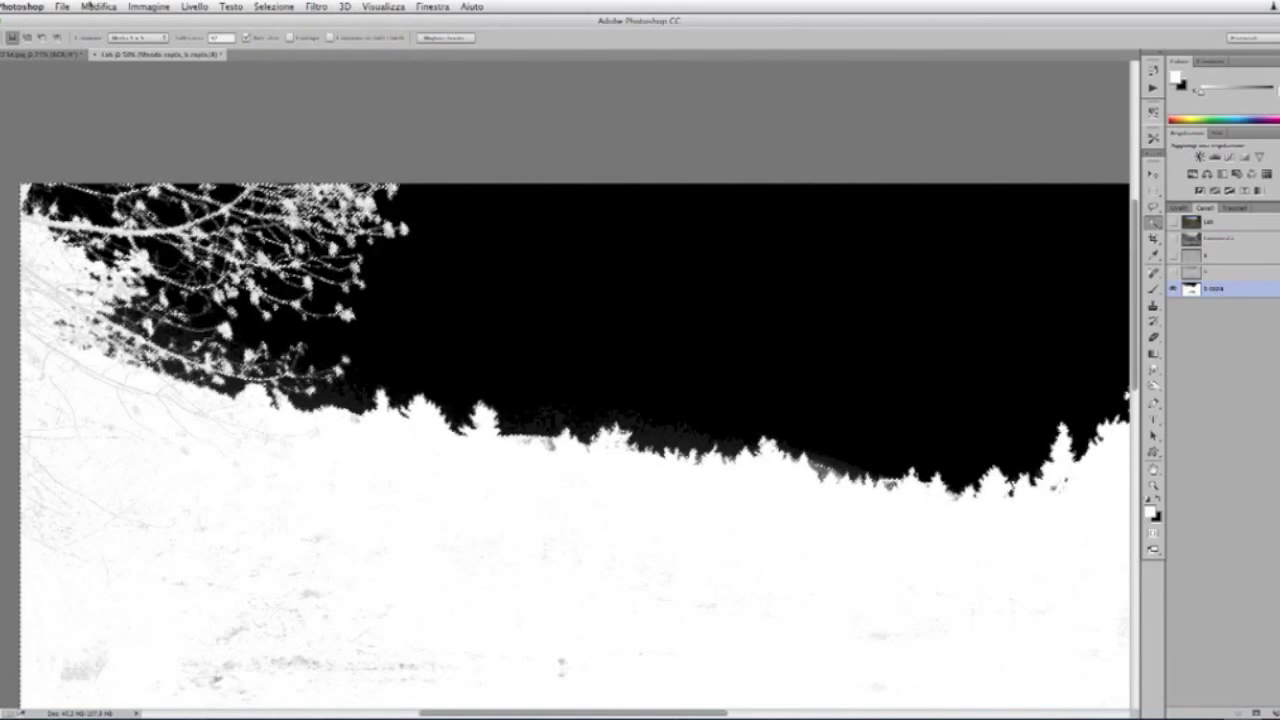
left_click(98, 6)
Step: Fill the selected land and branches in b copia with the white foreground colour, Normale mode
left_click(124, 193)
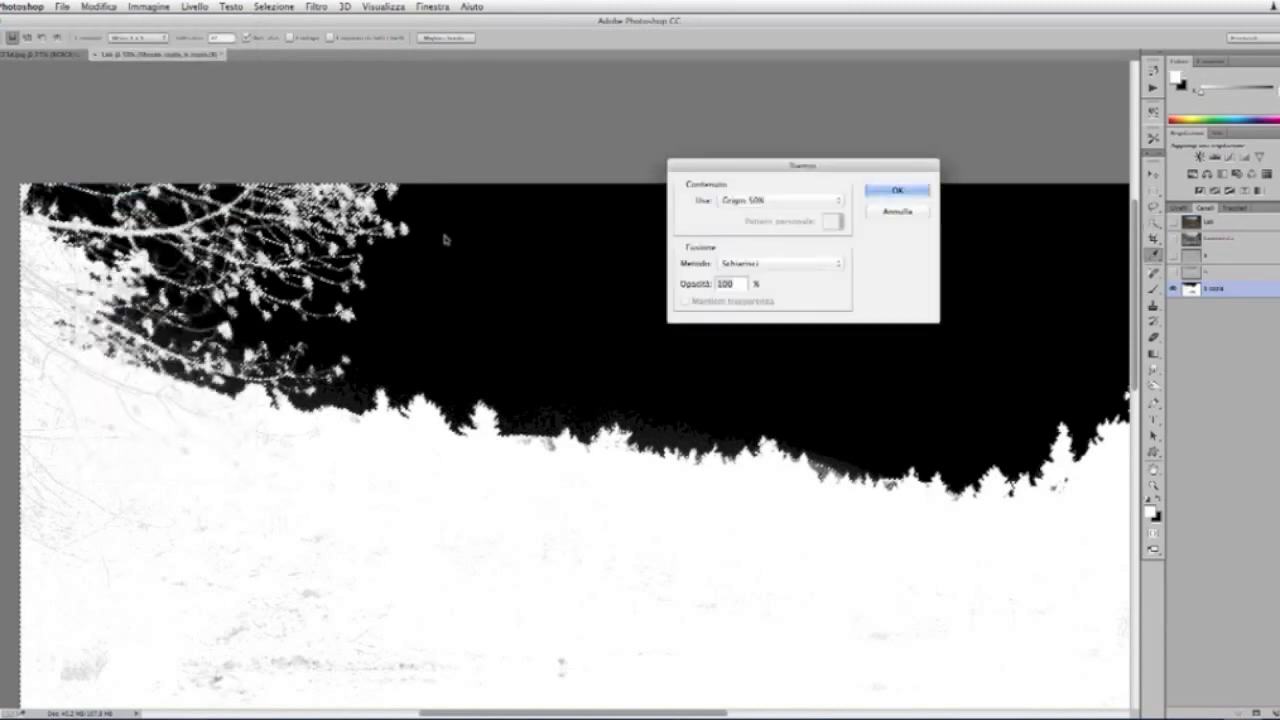
left_click(798, 265)
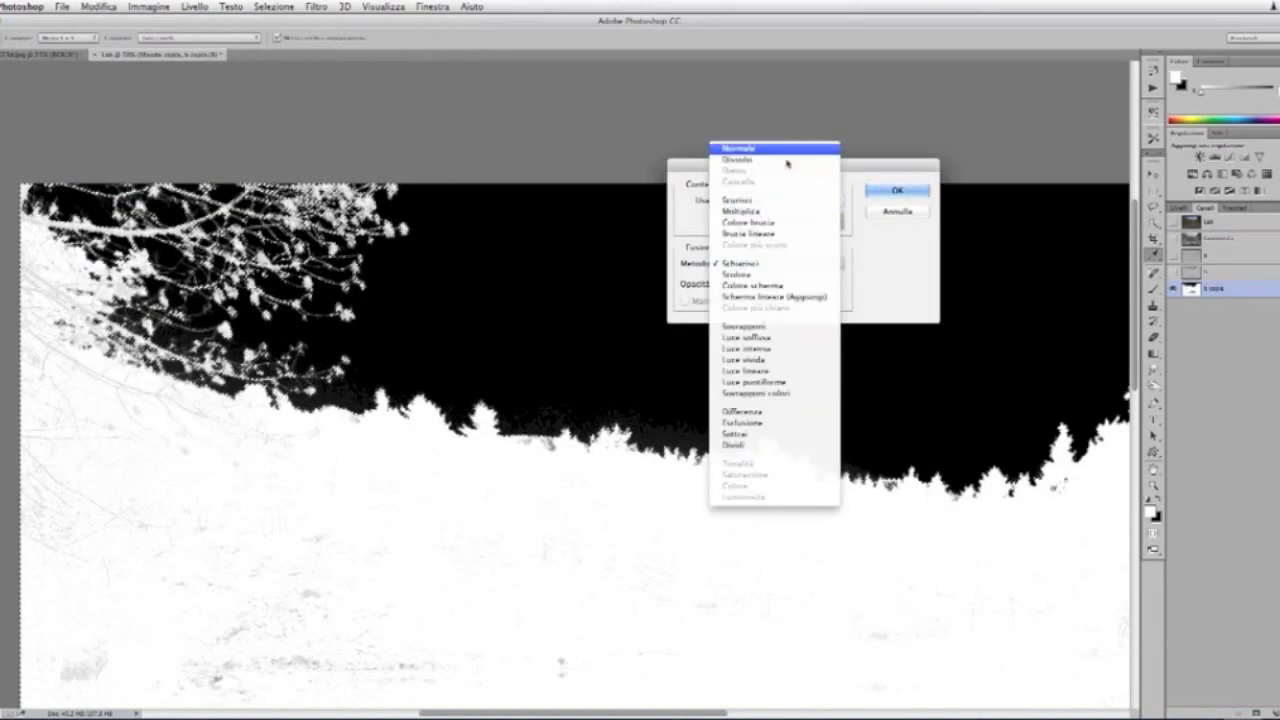
left_click(789, 147)
left_click(786, 202)
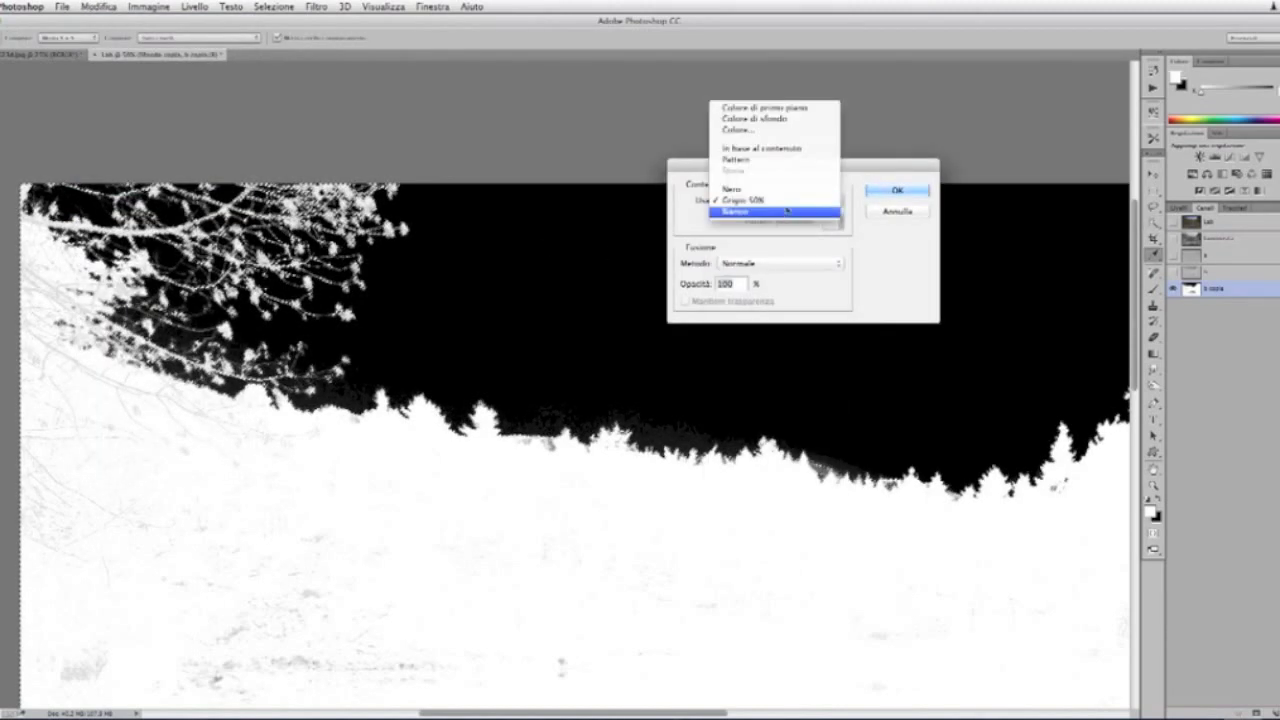
left_click(786, 107)
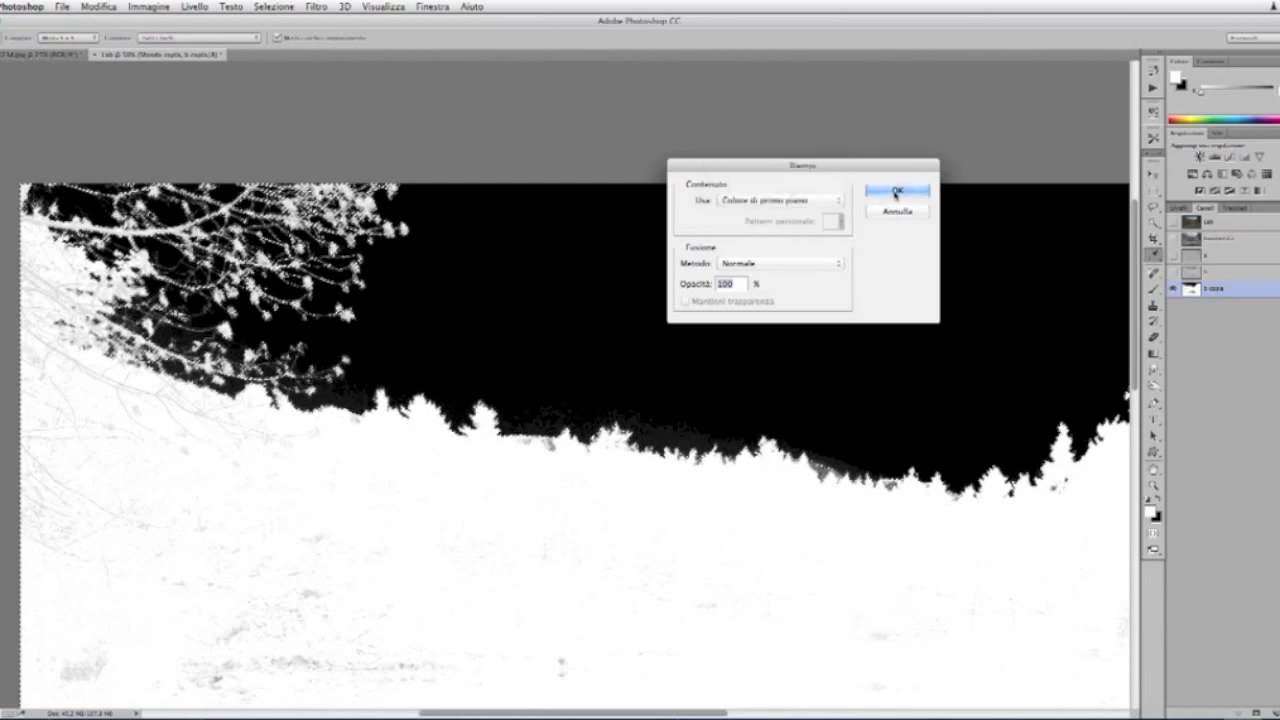
left_click(895, 191)
key("w")
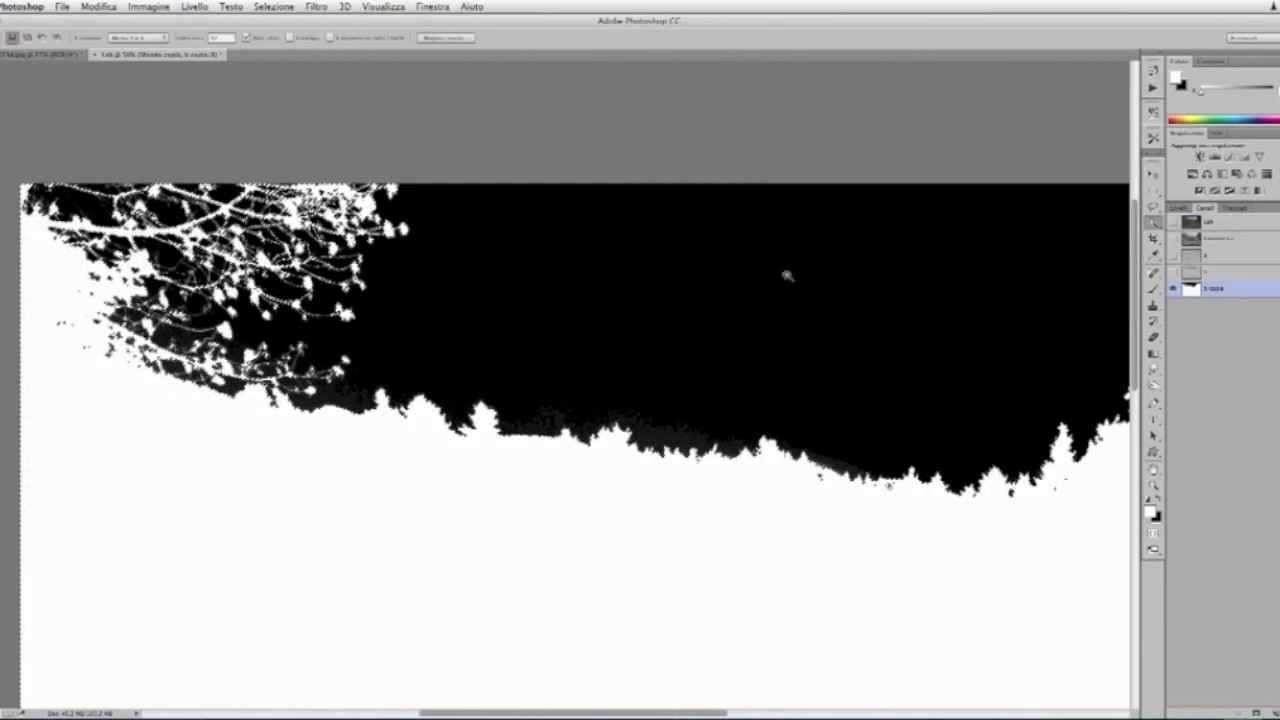
left_click(717, 386, "alt")
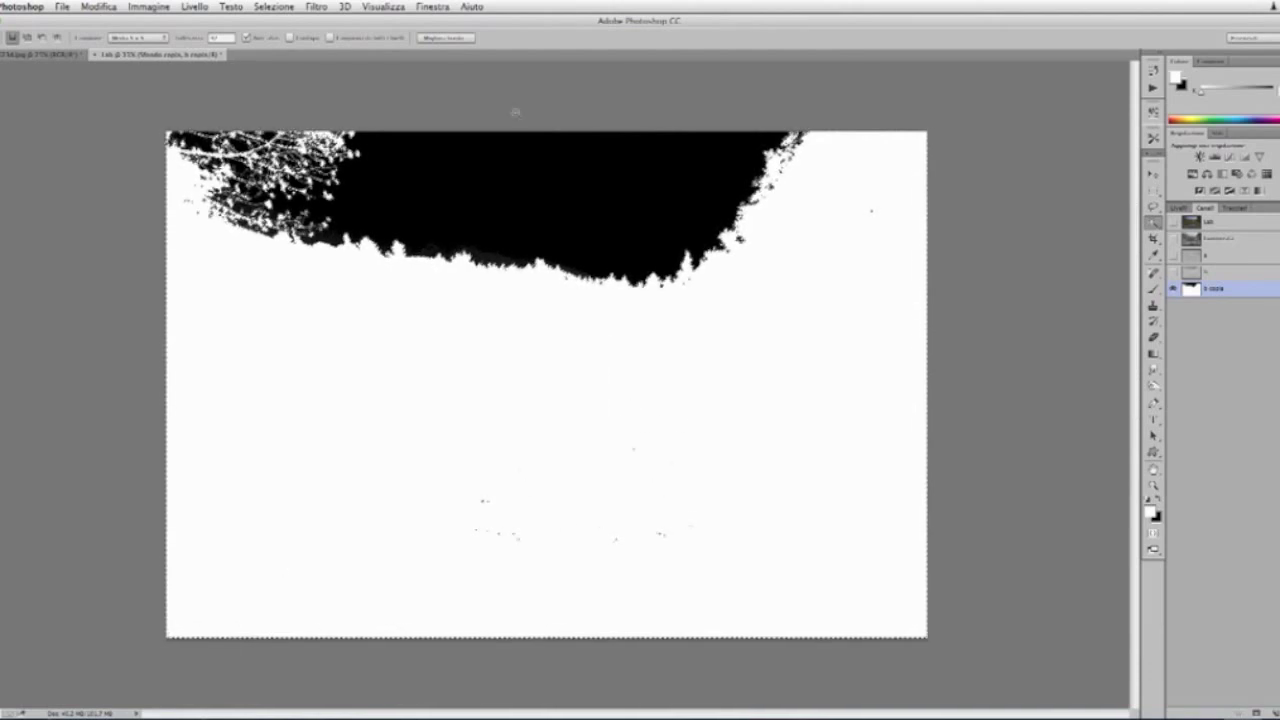
Step: Deselect, paint white over the dark specks with a large Normale brush, then show the Lab composite
left_click(273, 6)
left_click(290, 34)
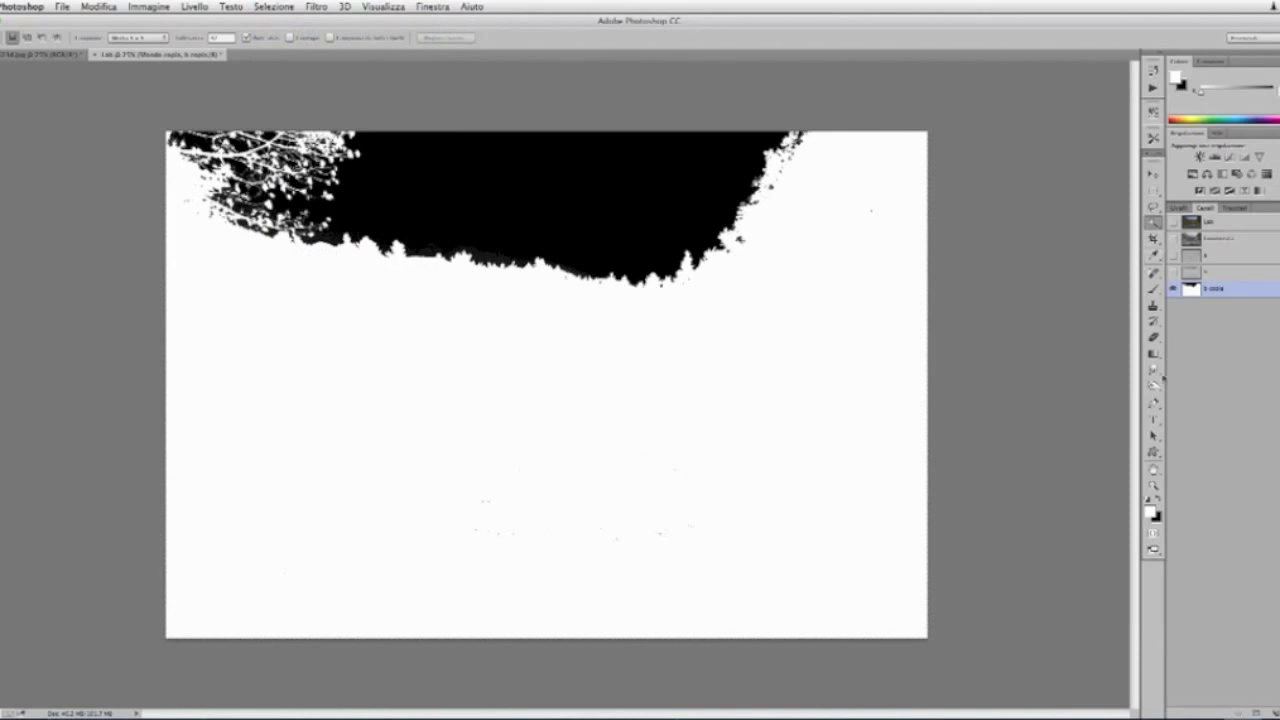
left_click(1153, 289)
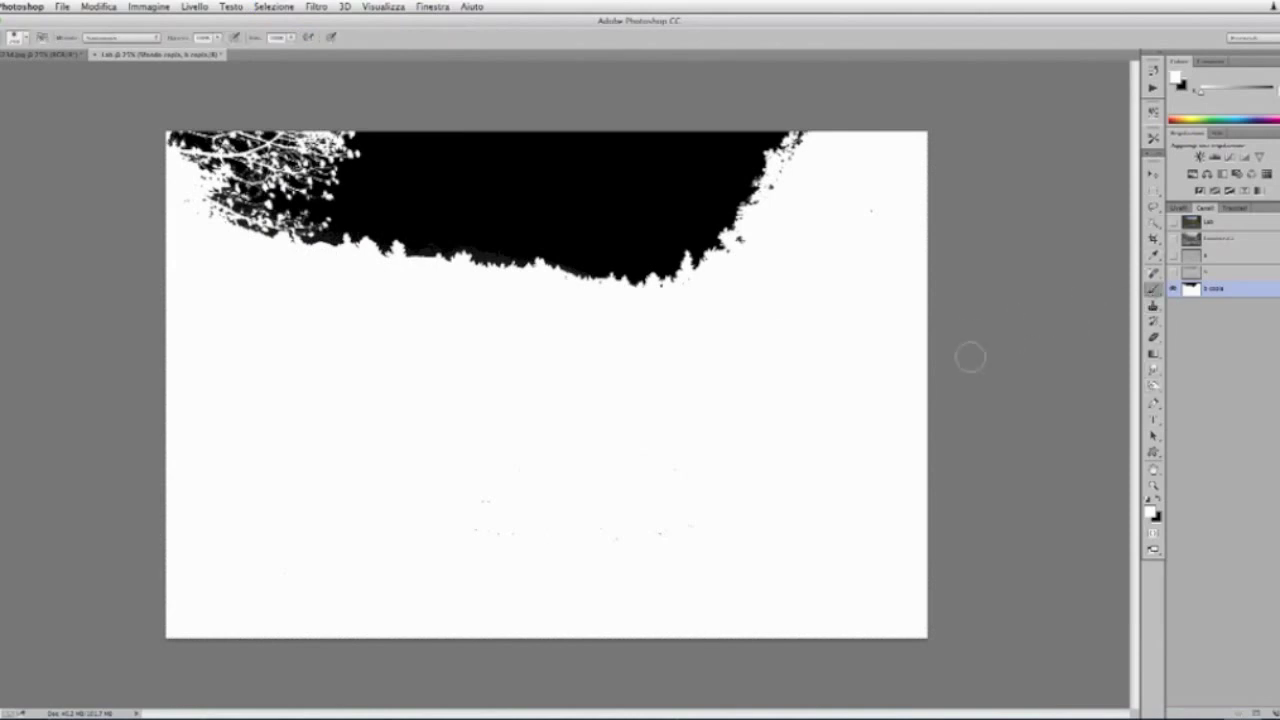
left_click(150, 38)
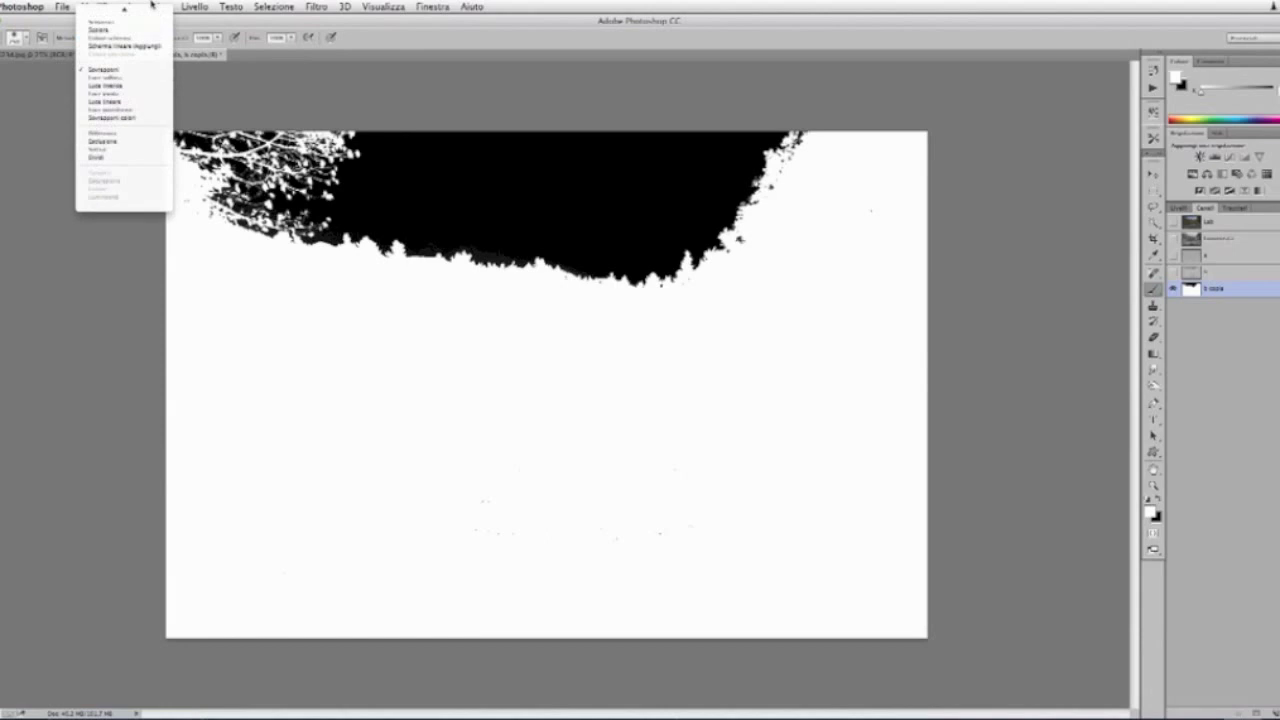
left_click(148, 14)
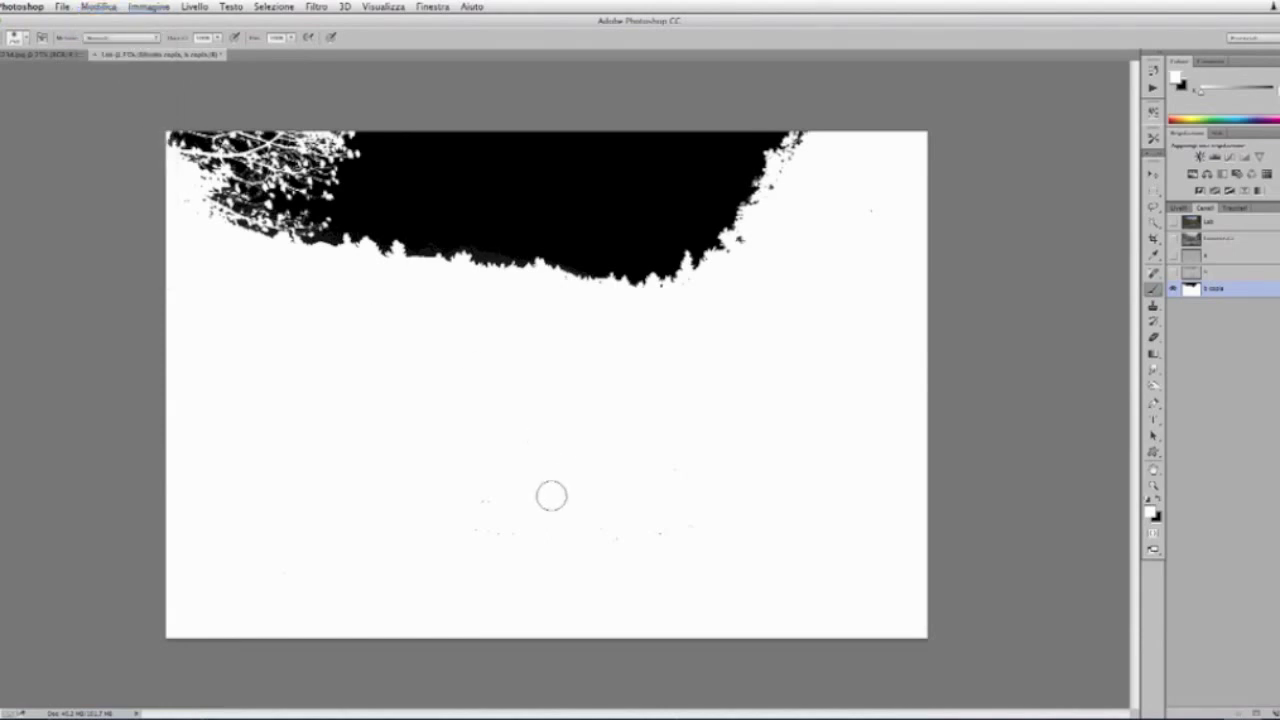
key("bracketright")
key("bracketright")
key("bracketright")
key("bracketright")
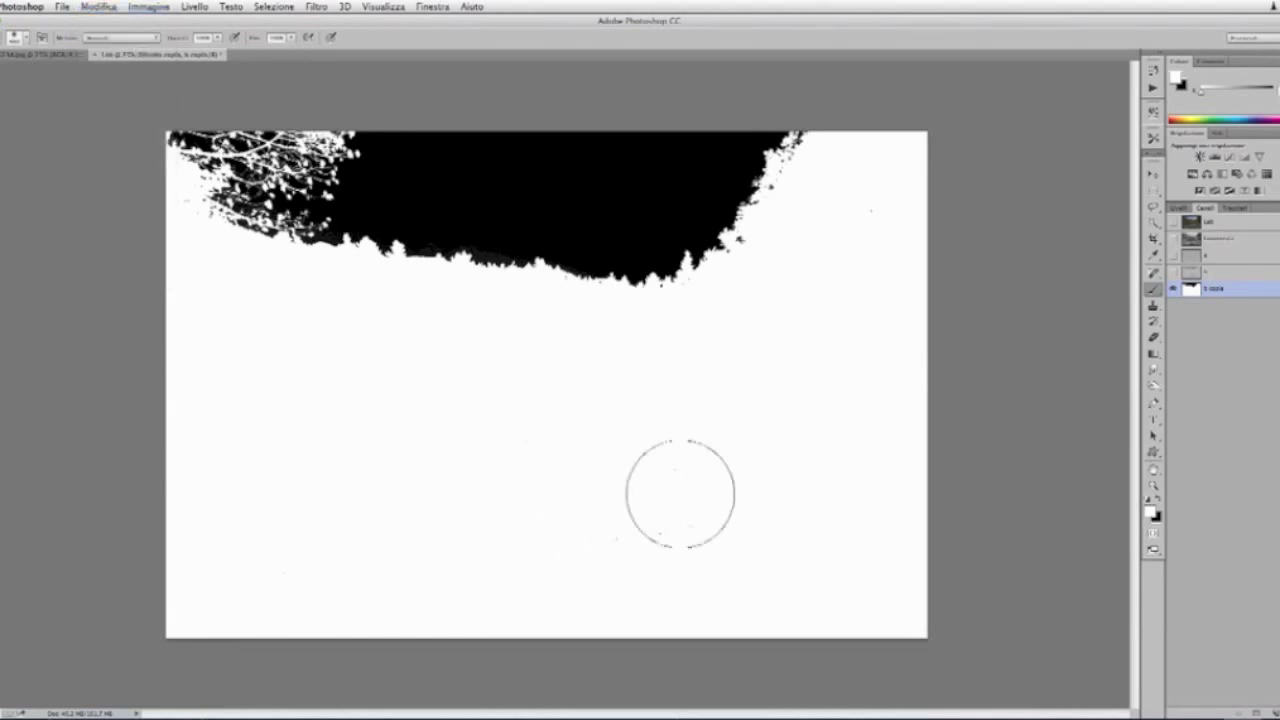
left_click(871, 223)
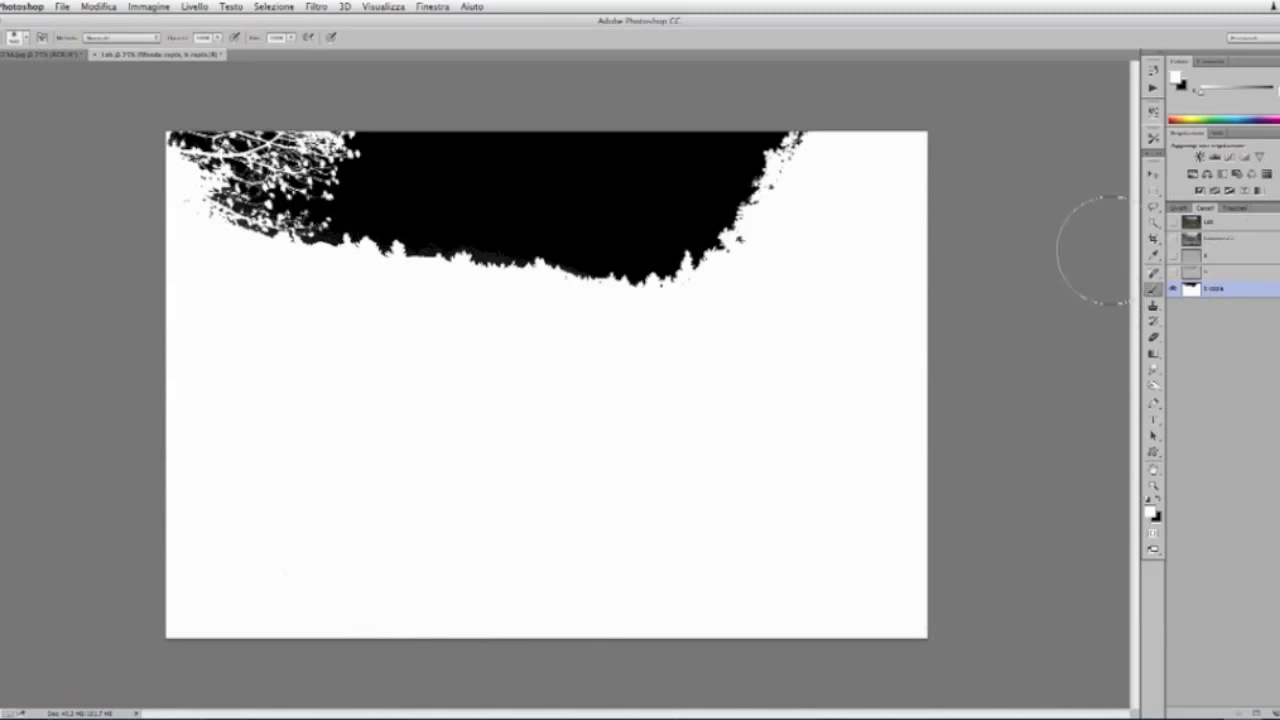
left_click(1242, 224)
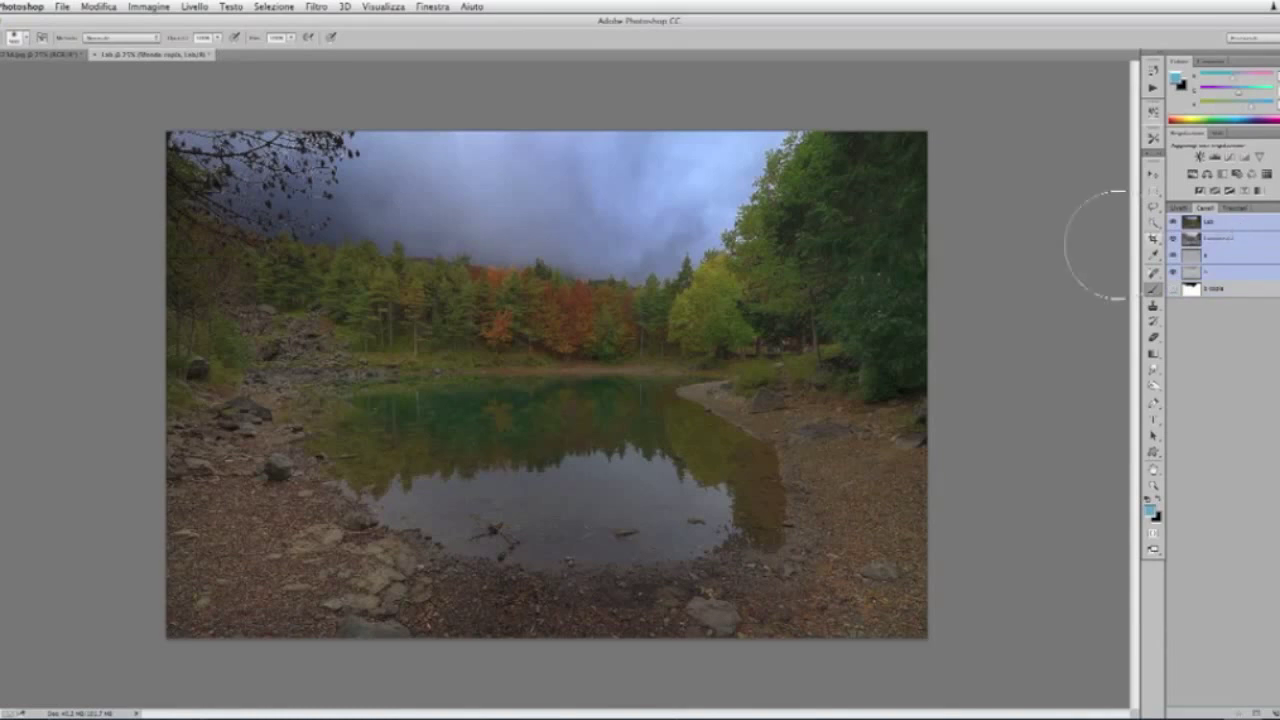
Step: In the original RGB jpg document, add an empty Livello 1 layer above Sfondo
left_click(40, 53)
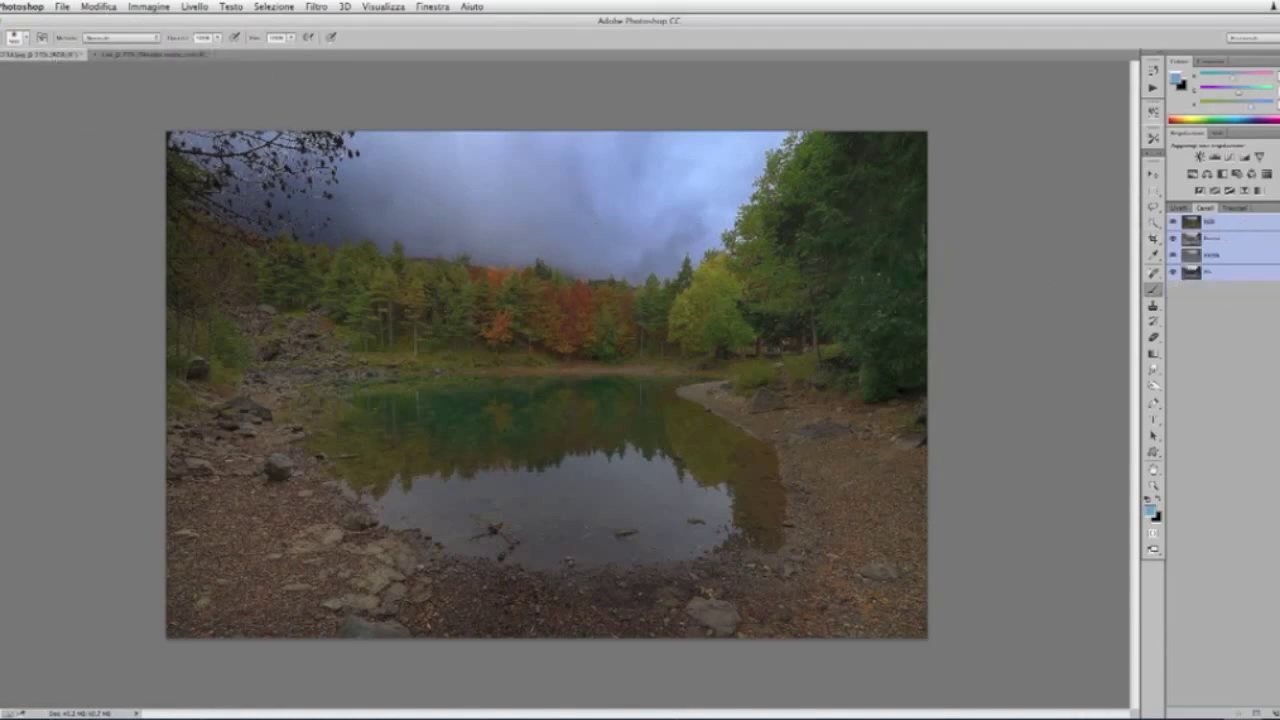
left_click(1181, 208)
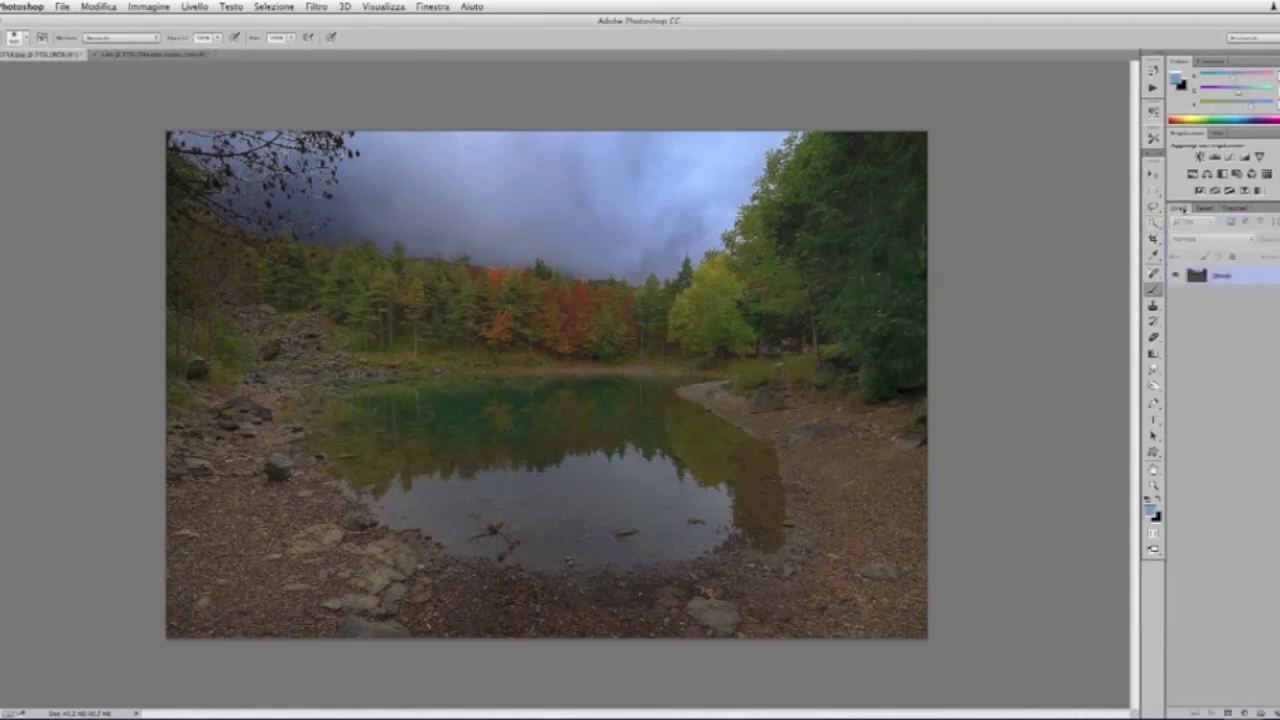
key("ctrl+shift+alt+n")
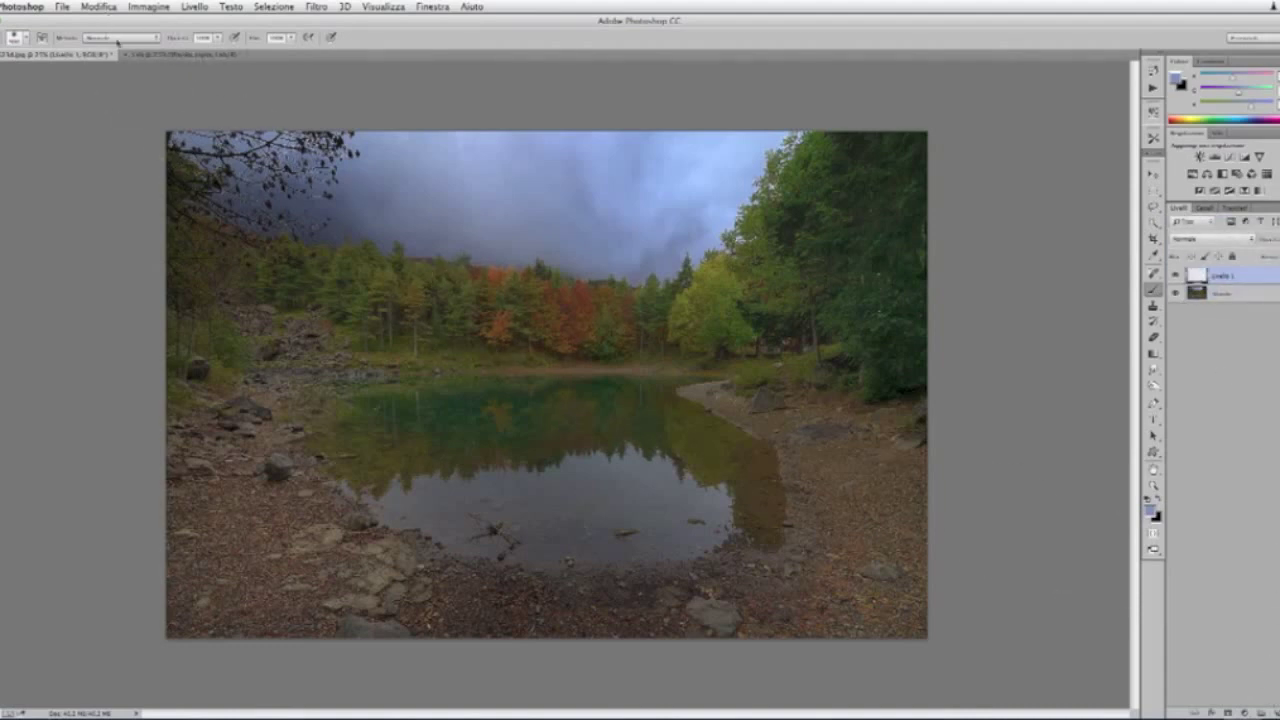
Step: Drag a vertical linear gradient across Livello 1 using the blue-yellow-blue preset
key("g")
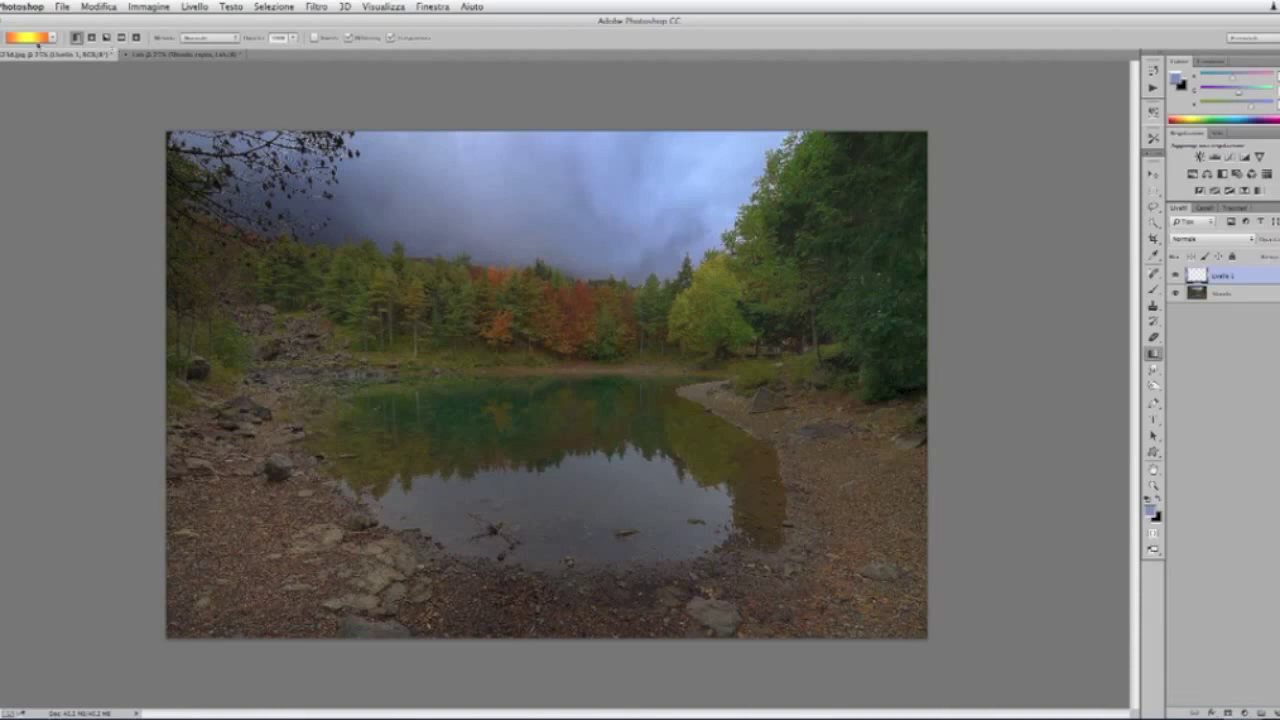
left_click(38, 44)
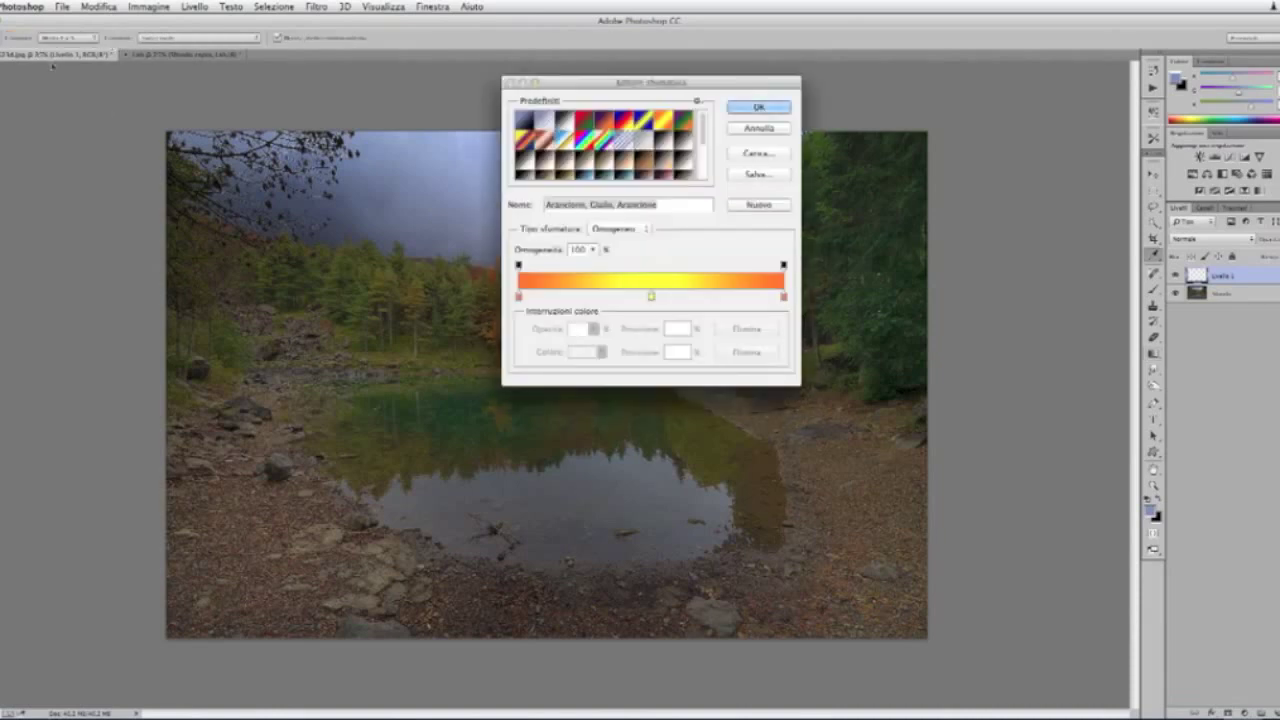
left_click(645, 122)
left_click(758, 107)
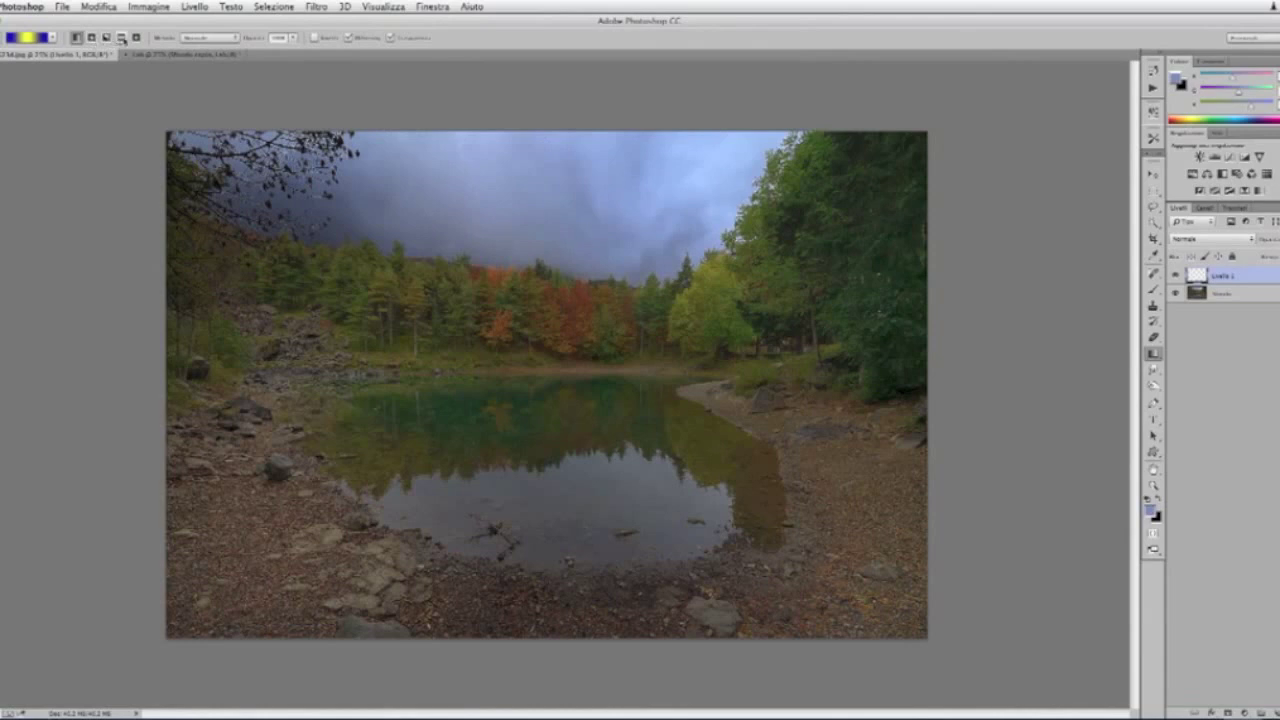
left_click_drag(537, 266, 522, 435)
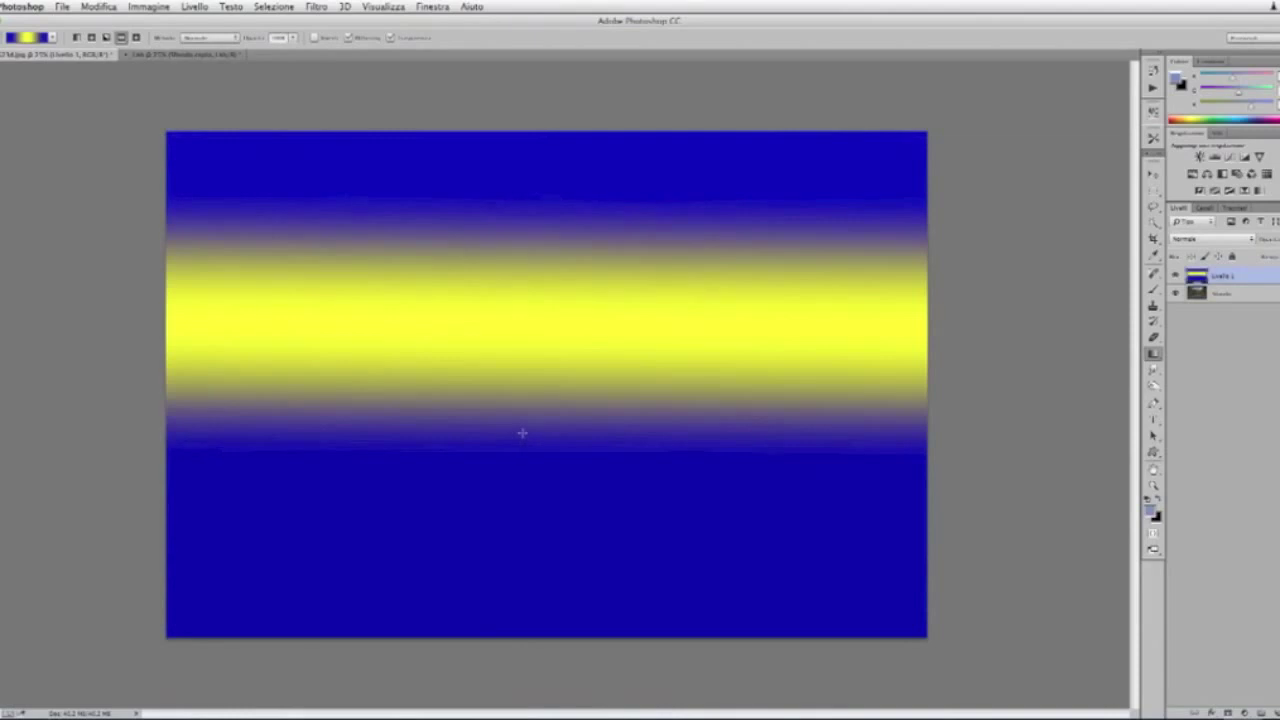
Step: Set Livello 1 to Colore blending, add a white layer mask, and view the mask alone
left_click(1249, 241)
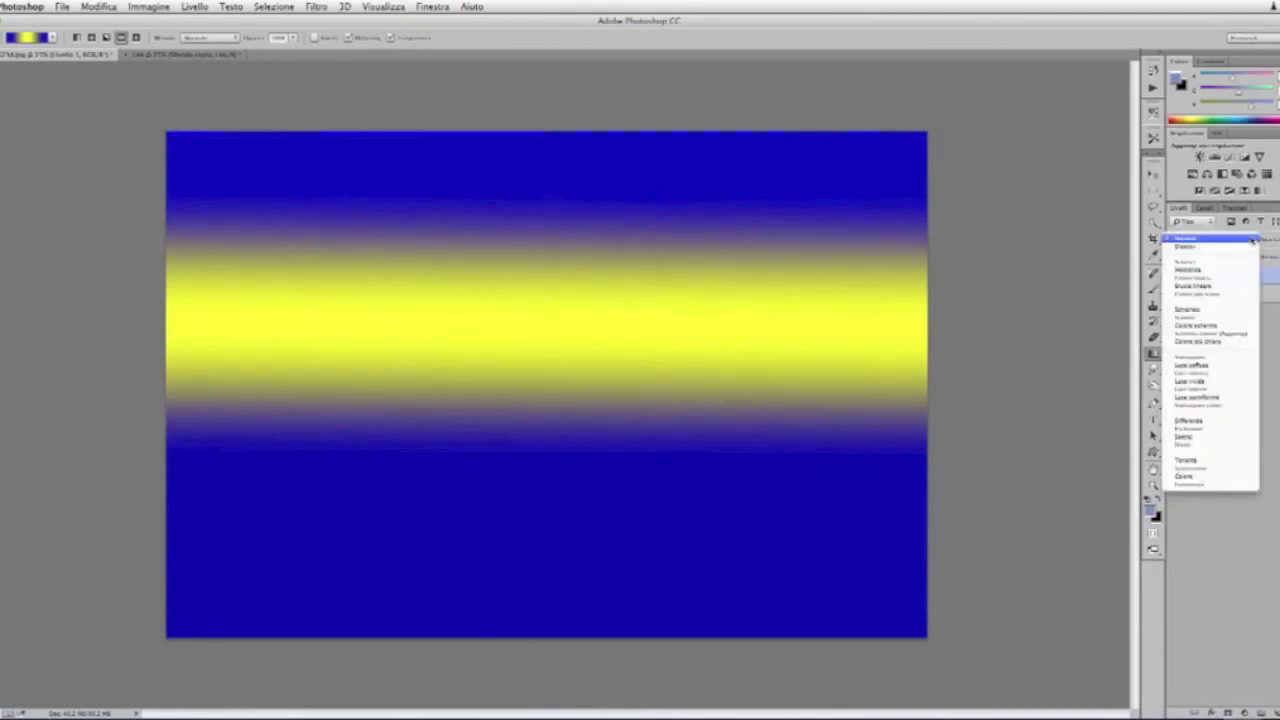
left_click(1215, 479)
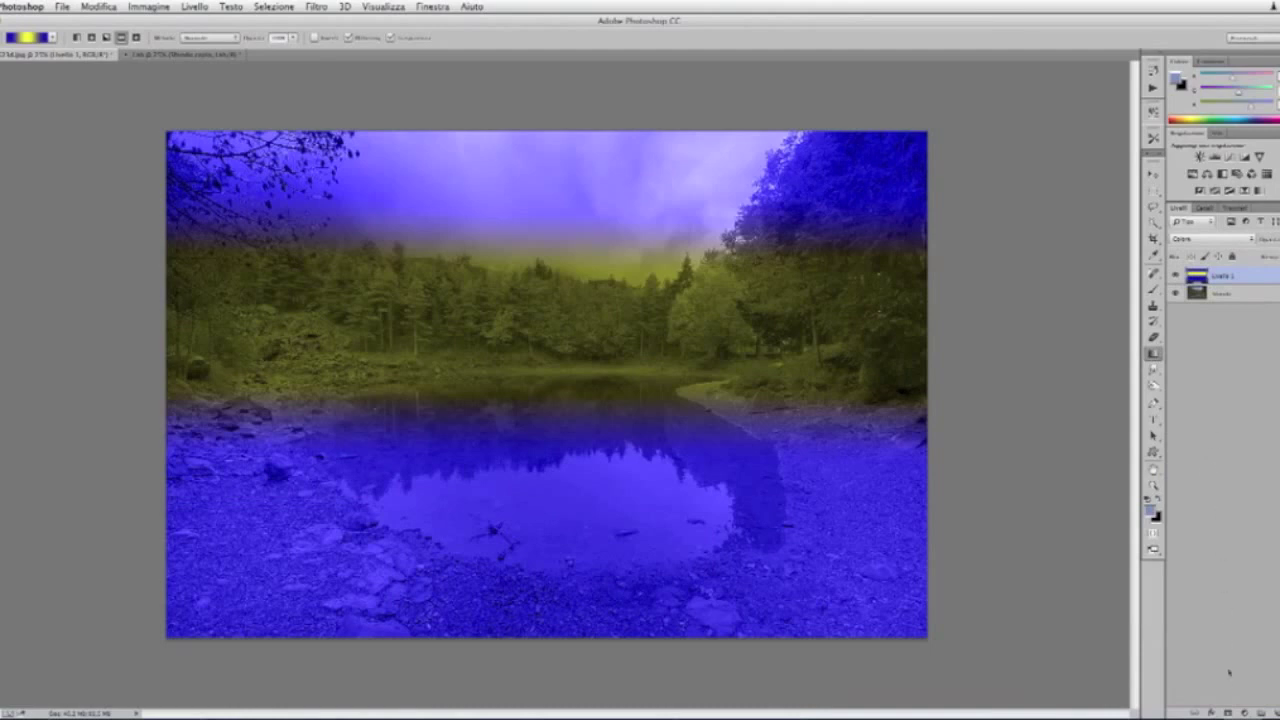
left_click(1228, 712)
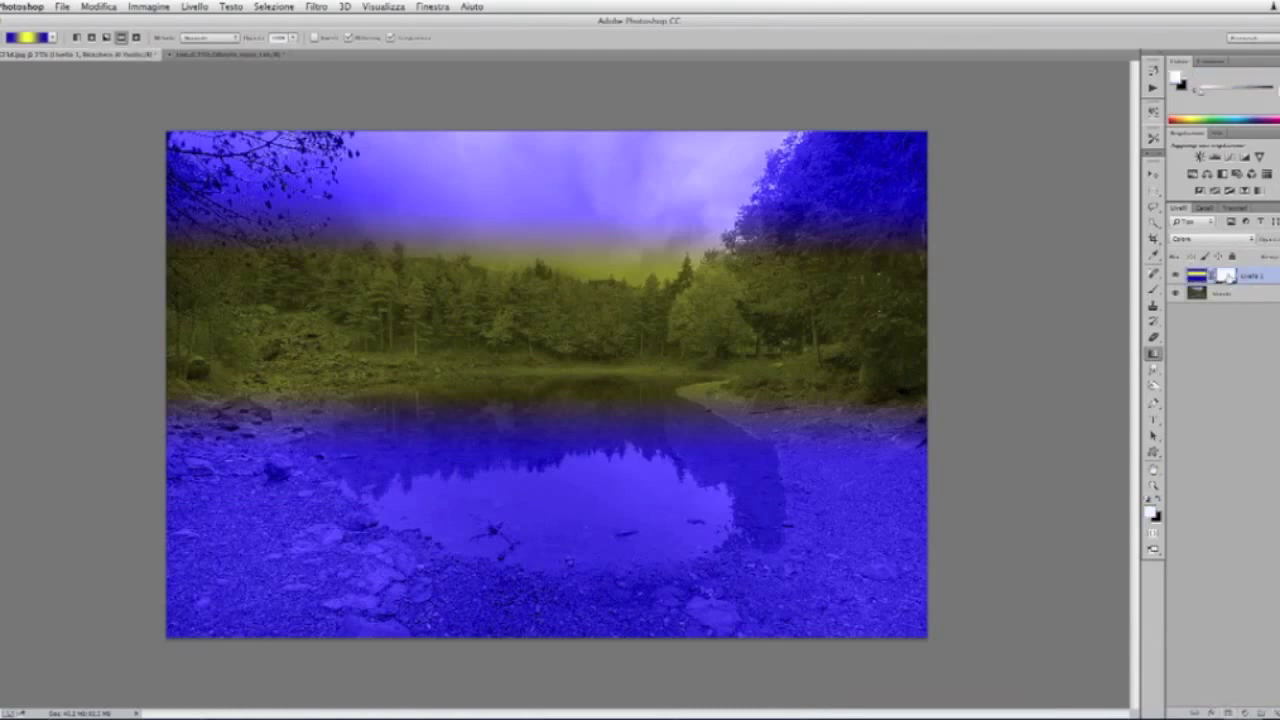
left_click(1228, 277, "alt")
Step: Apply Image to the mask from the Lab document's b copia channel, Normale blending, inverted
left_click(636, 260)
left_click(801, 131)
left_click(775, 142)
left_click(788, 168)
left_click(783, 209)
left_click(806, 209)
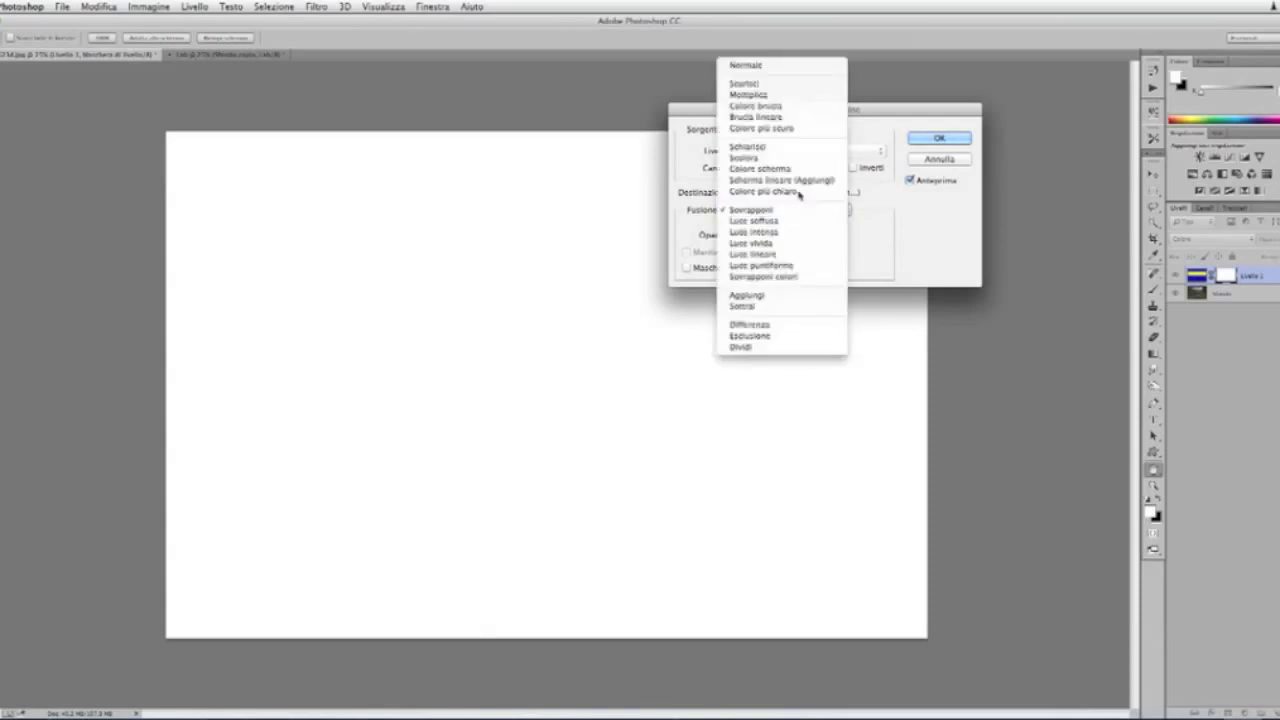
left_click(790, 65)
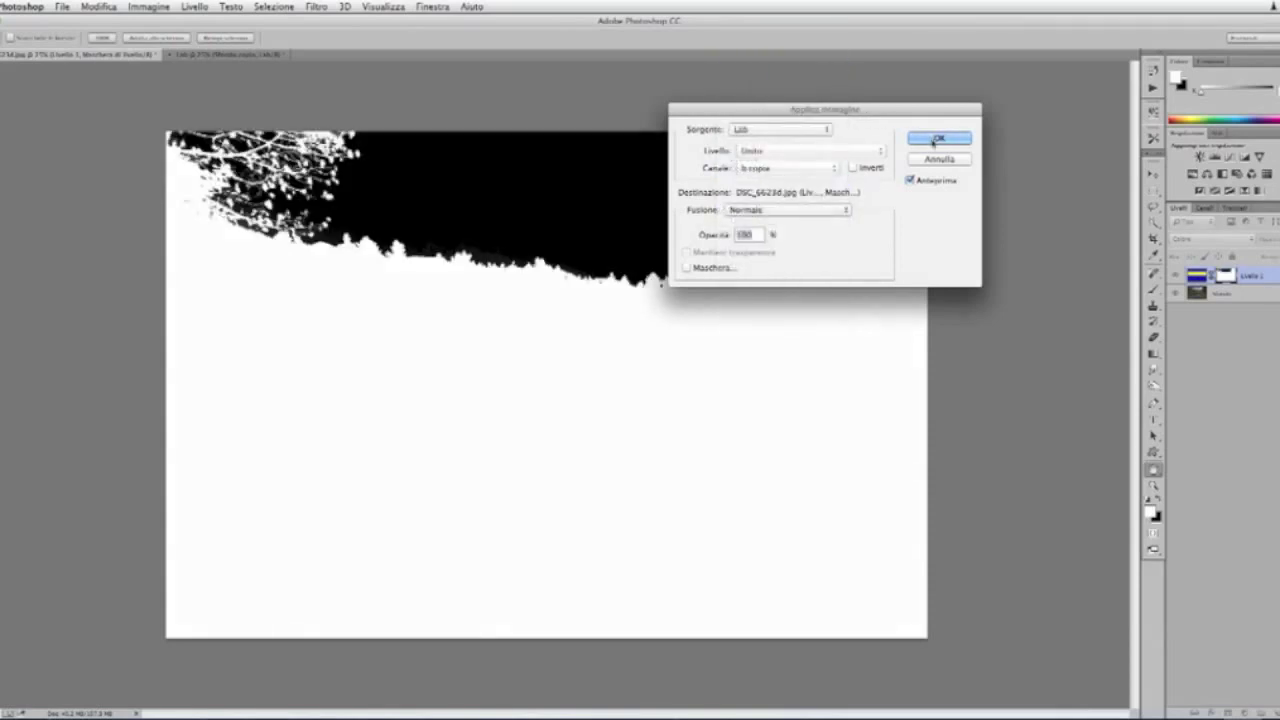
left_click(854, 167)
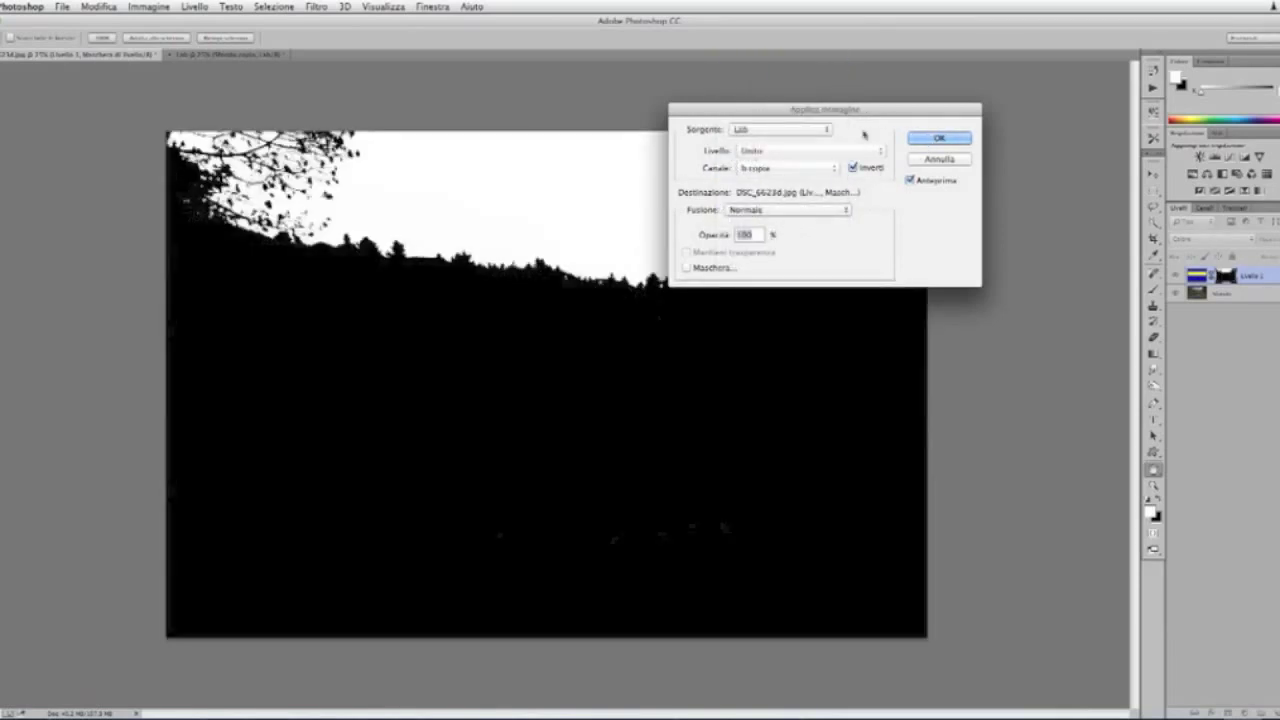
left_click_drag(876, 116, 855, 124)
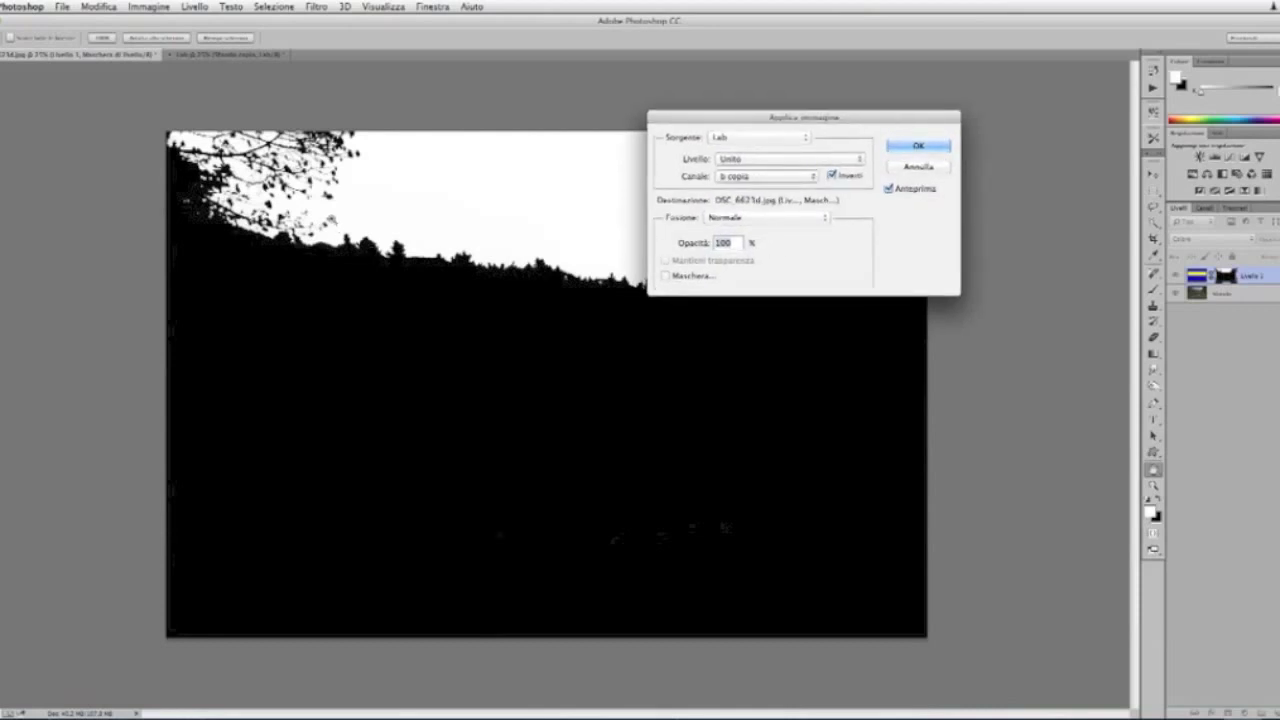
key("ctrl+plus")
key("ctrl+plus")
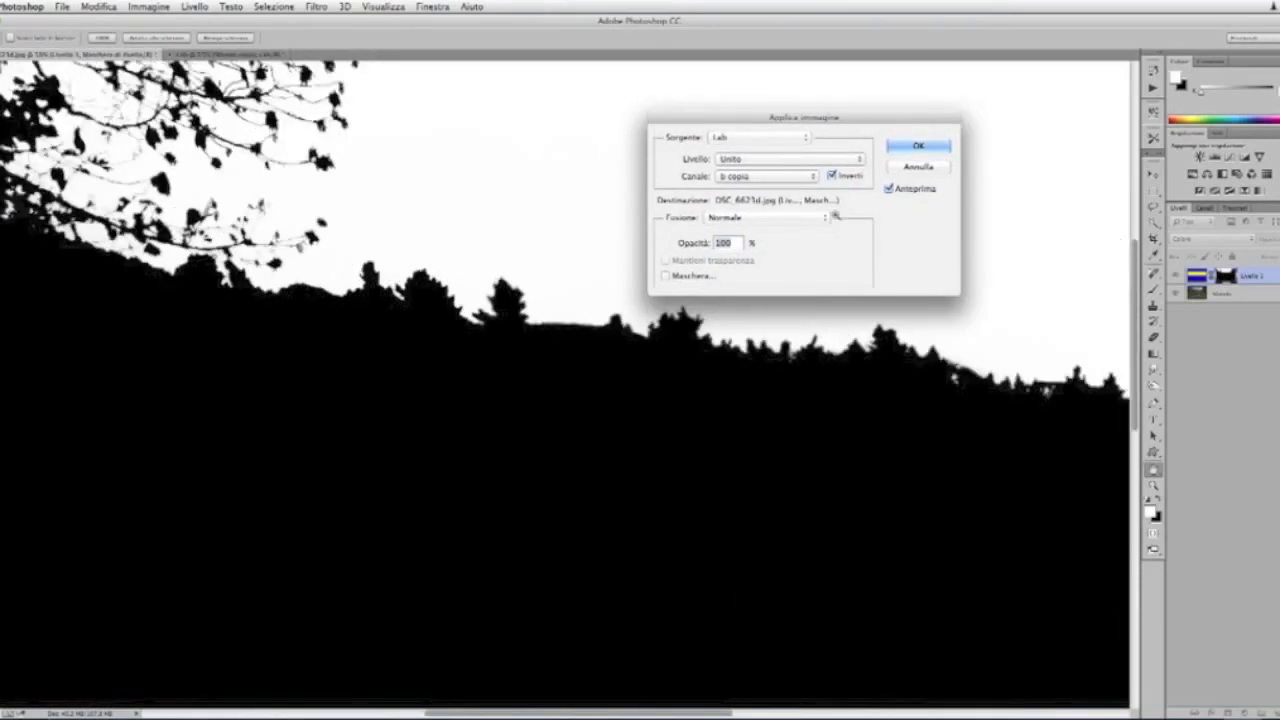
left_click(908, 147)
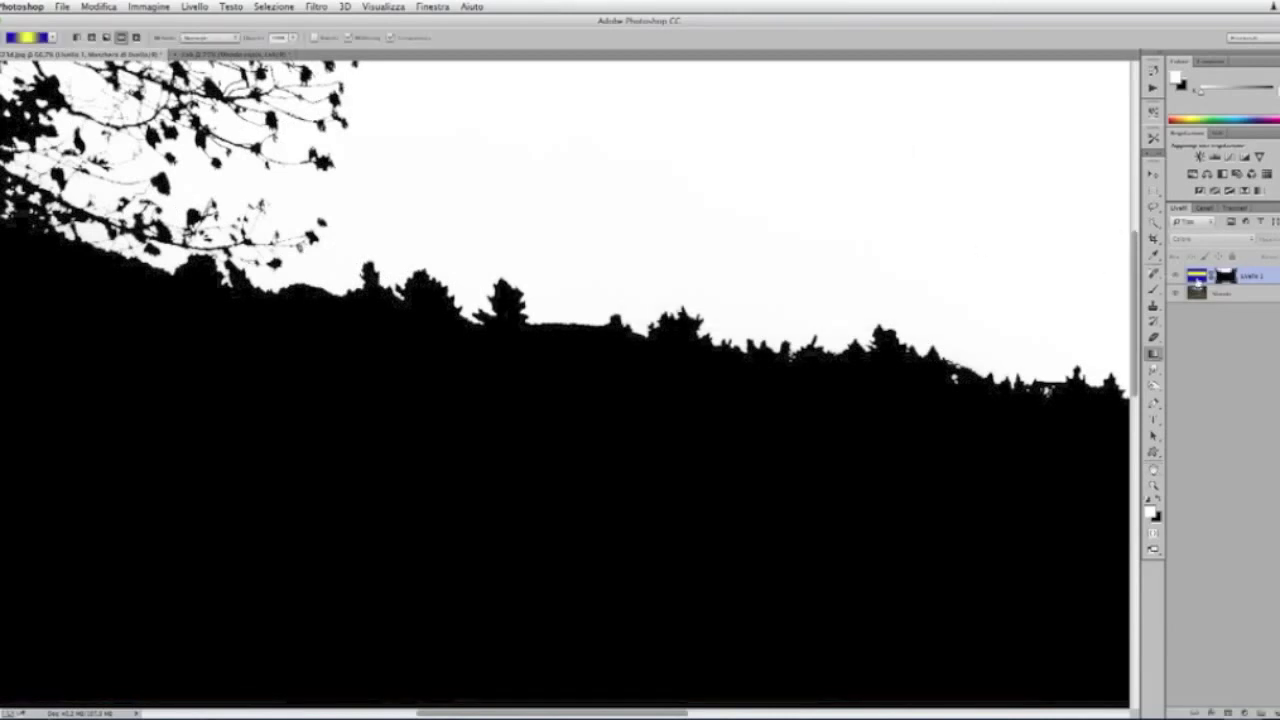
Step: Return to the colour composite and zoom around the treeline to inspect the sky tint
left_click(1197, 281)
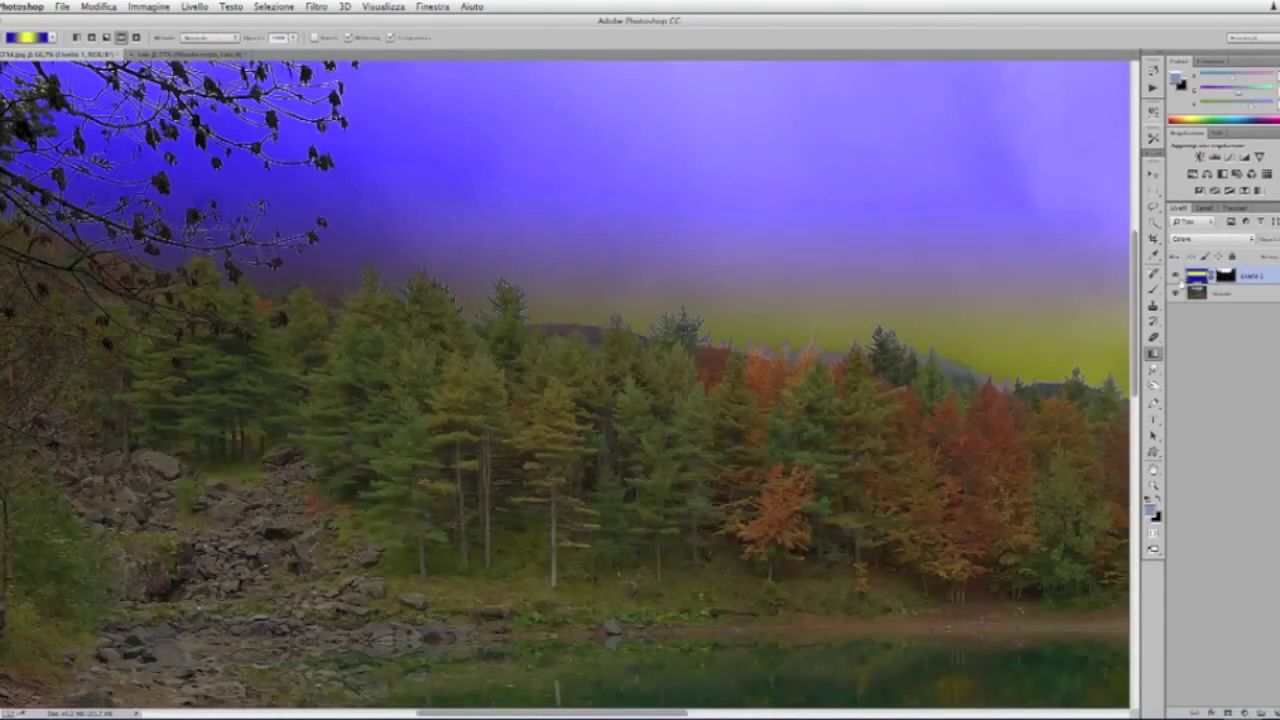
key("Down")
key("Down")
scroll(1011, 365, "down", 2)
scroll(1011, 365, "down", 1)
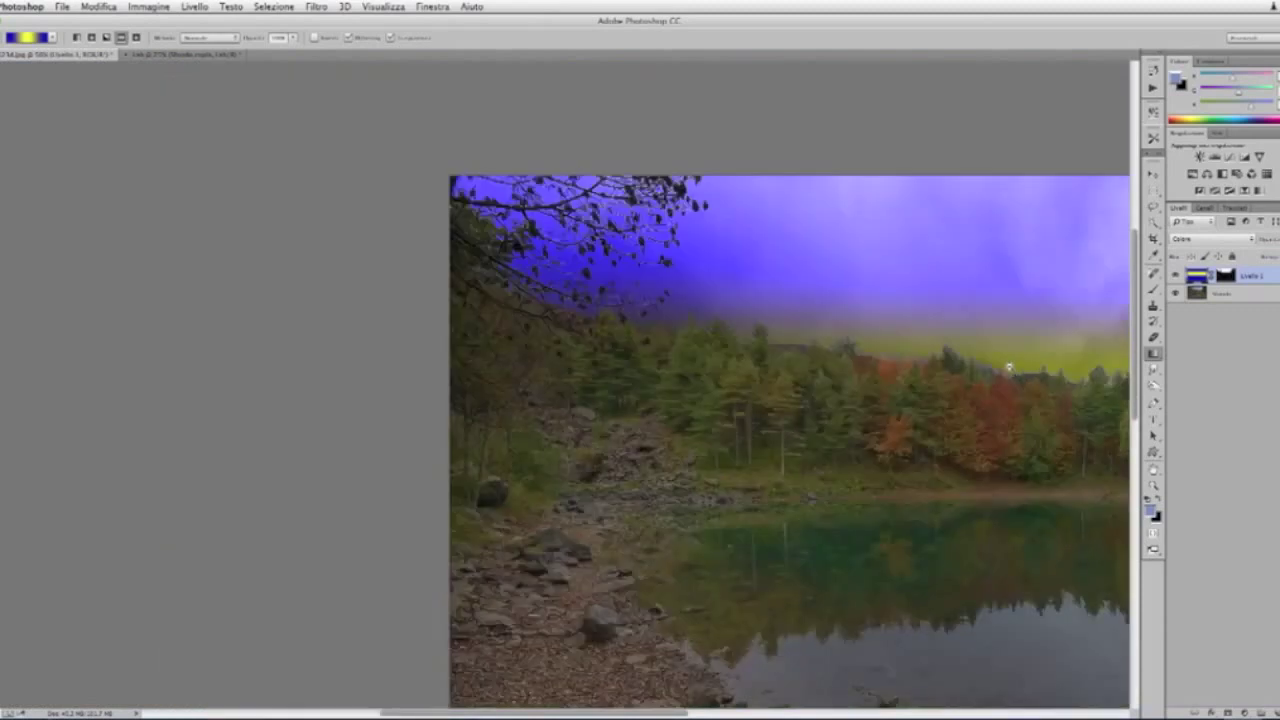
scroll(1006, 365, "down", 1)
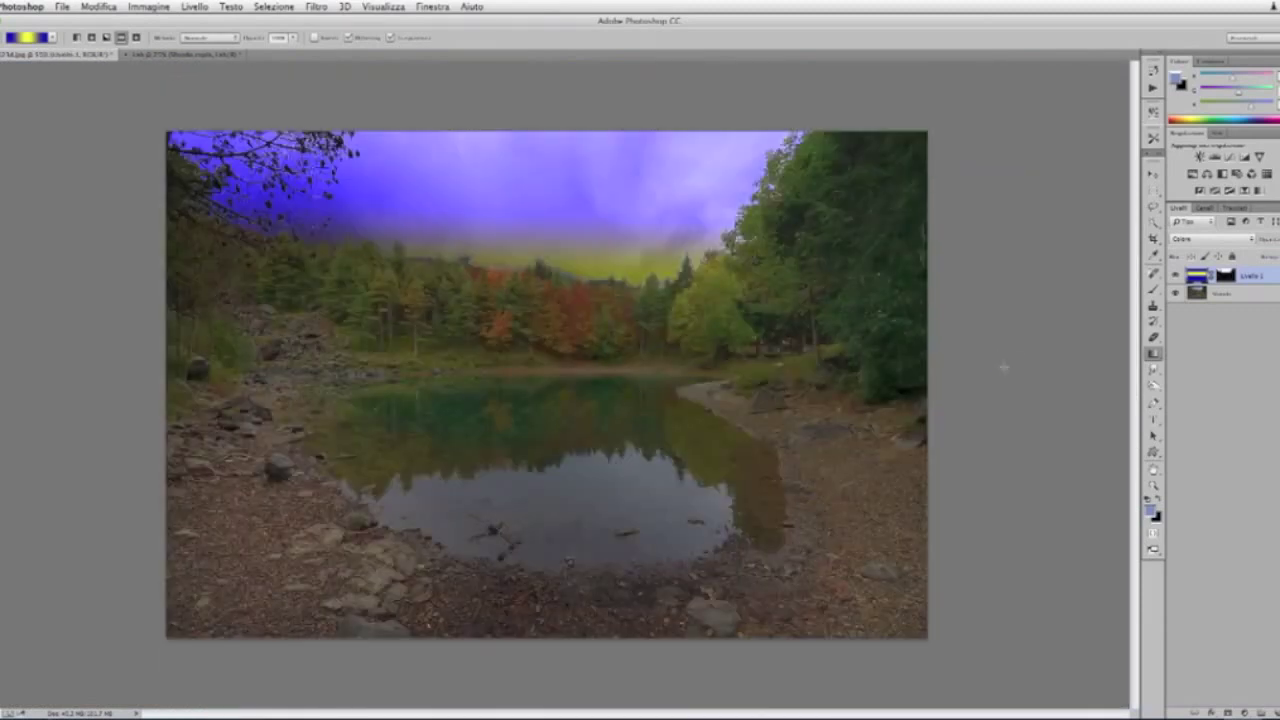
scroll(788, 160, "up", 1)
scroll(788, 160, "up", 1)
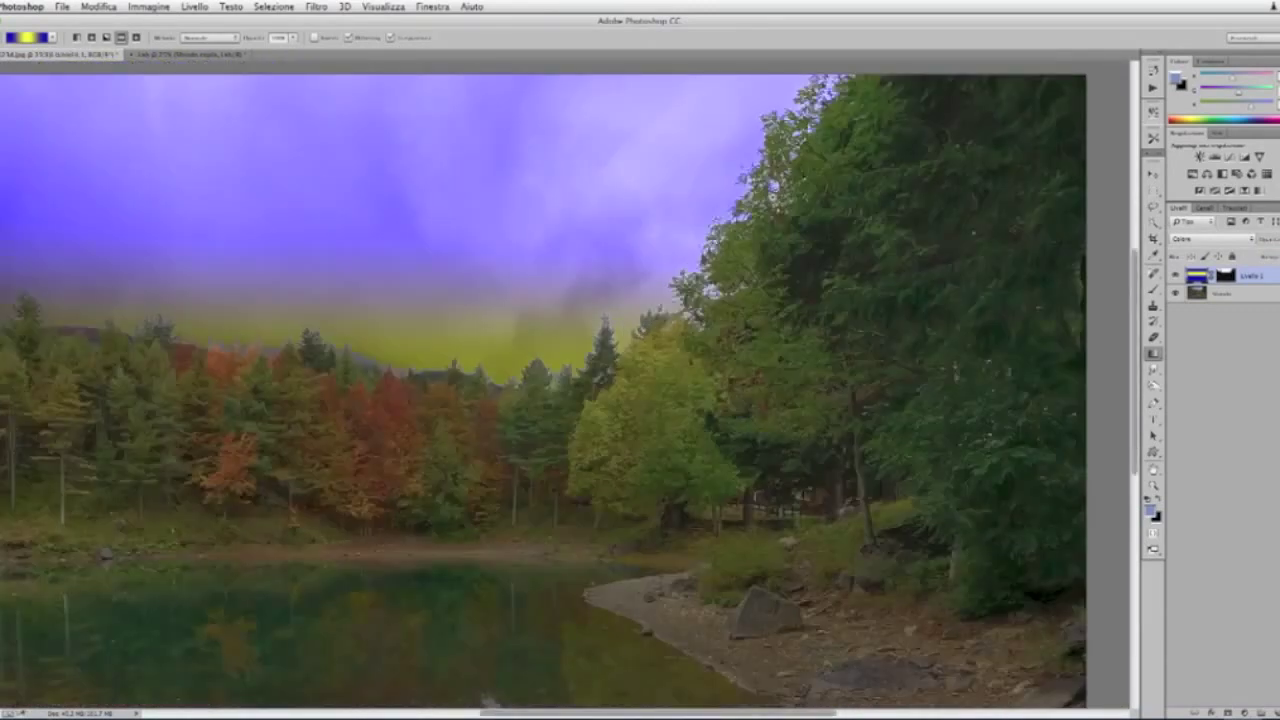
scroll(788, 160, "up", 1)
Step: Toggle Livello 1's visibility off and on to compare, then pan across the image
left_click(1175, 275)
left_click(1175, 275)
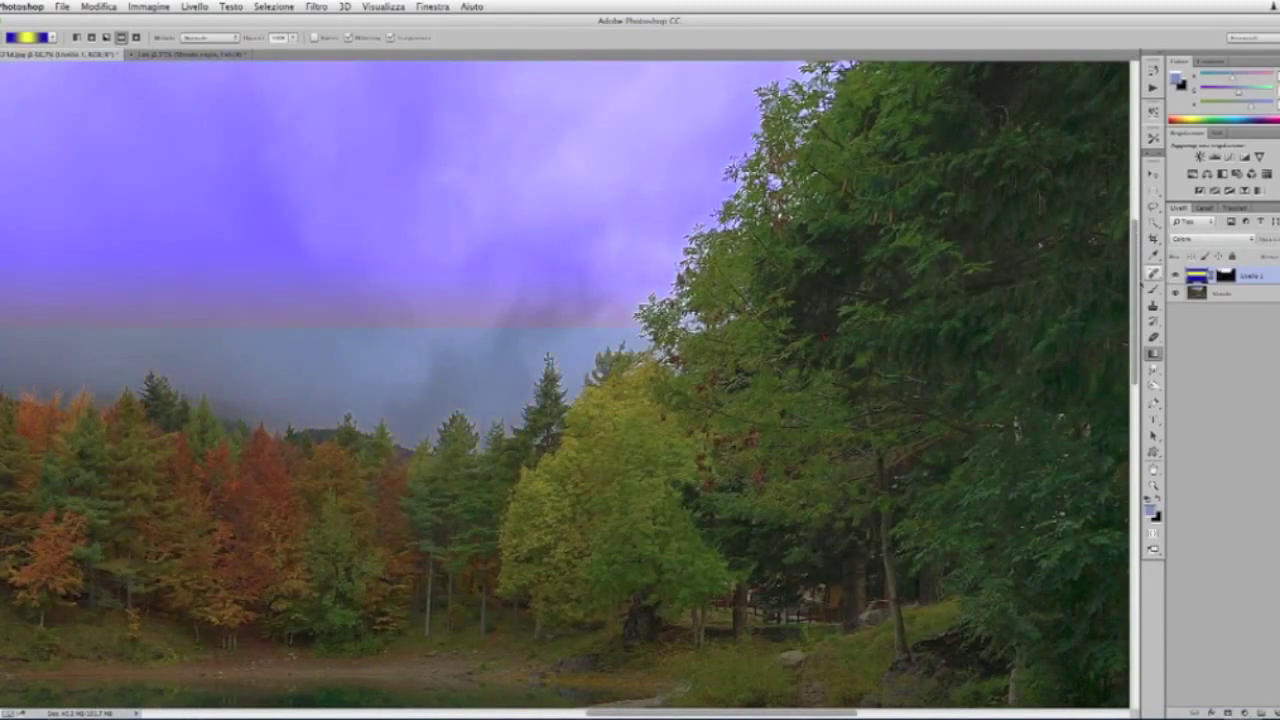
scroll(617, 355, "left", 2)
scroll(523, 394, "left", 5)
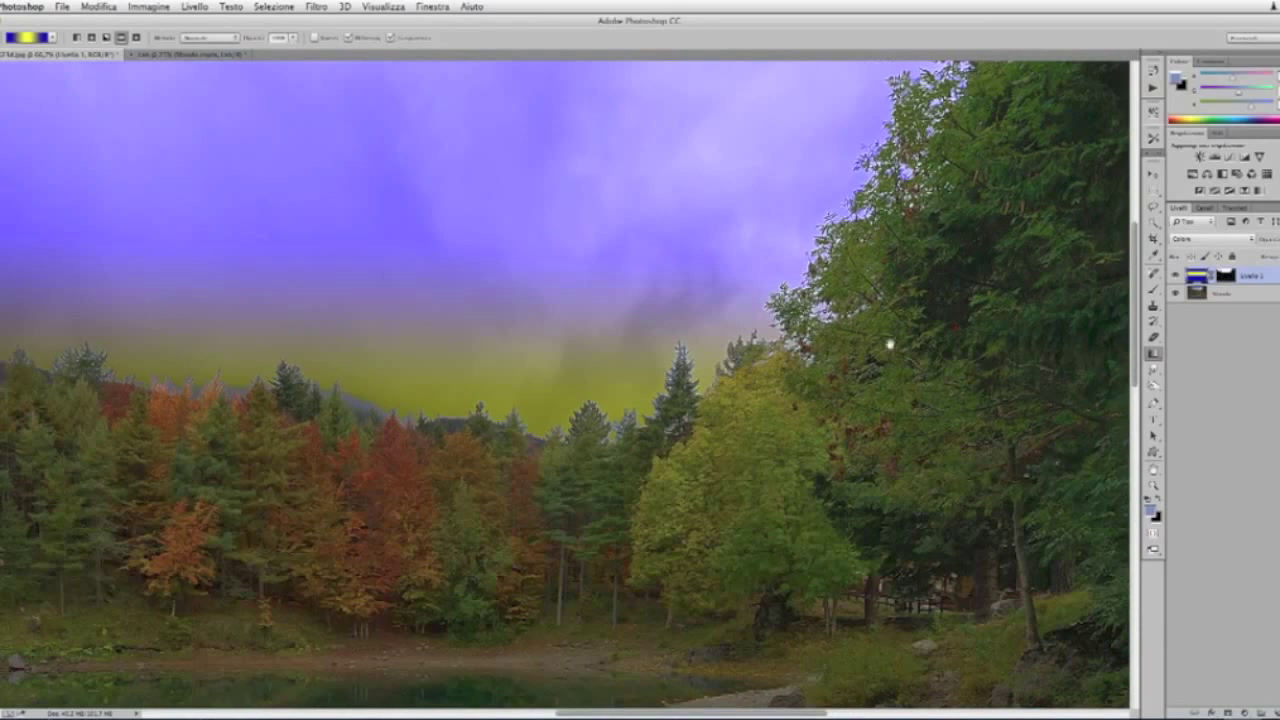
scroll(891, 343, "left", 5)
scroll(819, 341, "left", 5)
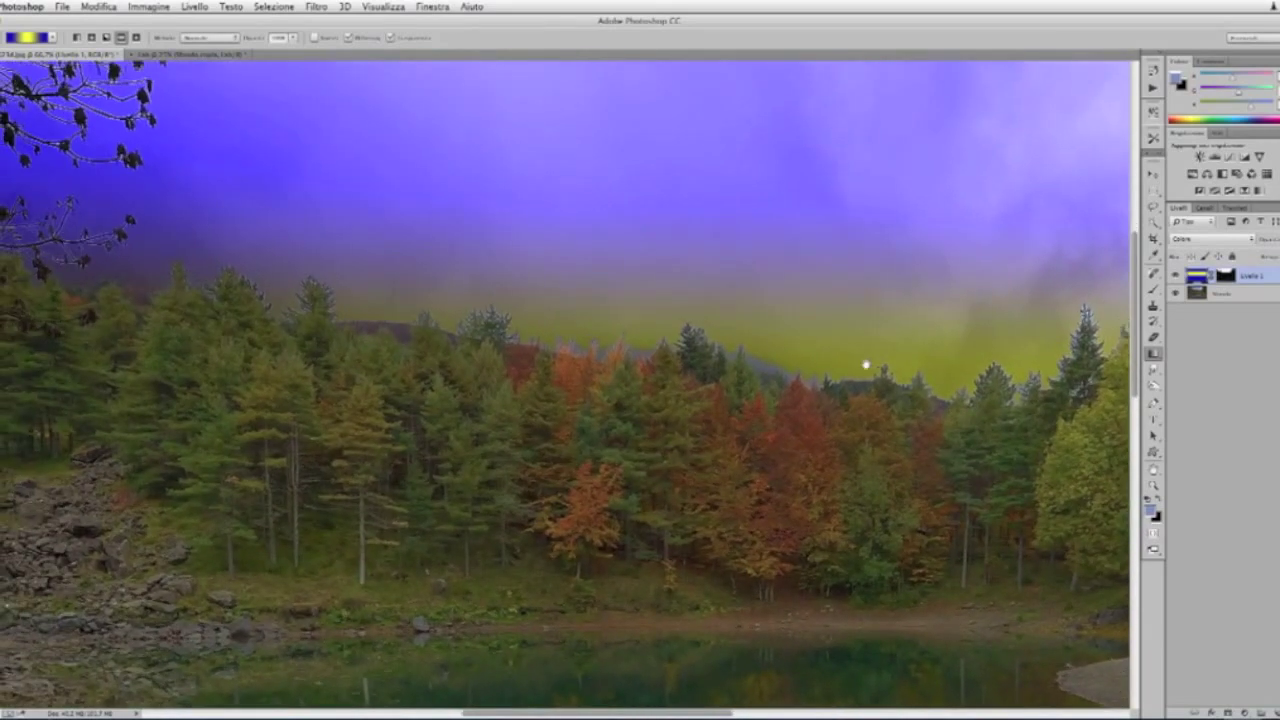
Step: Apply a 1.0-pixel Controllo sfocatura (Gaussian Blur) to the Livello 1 mask, then return to colour view
left_click(1227, 282, "alt")
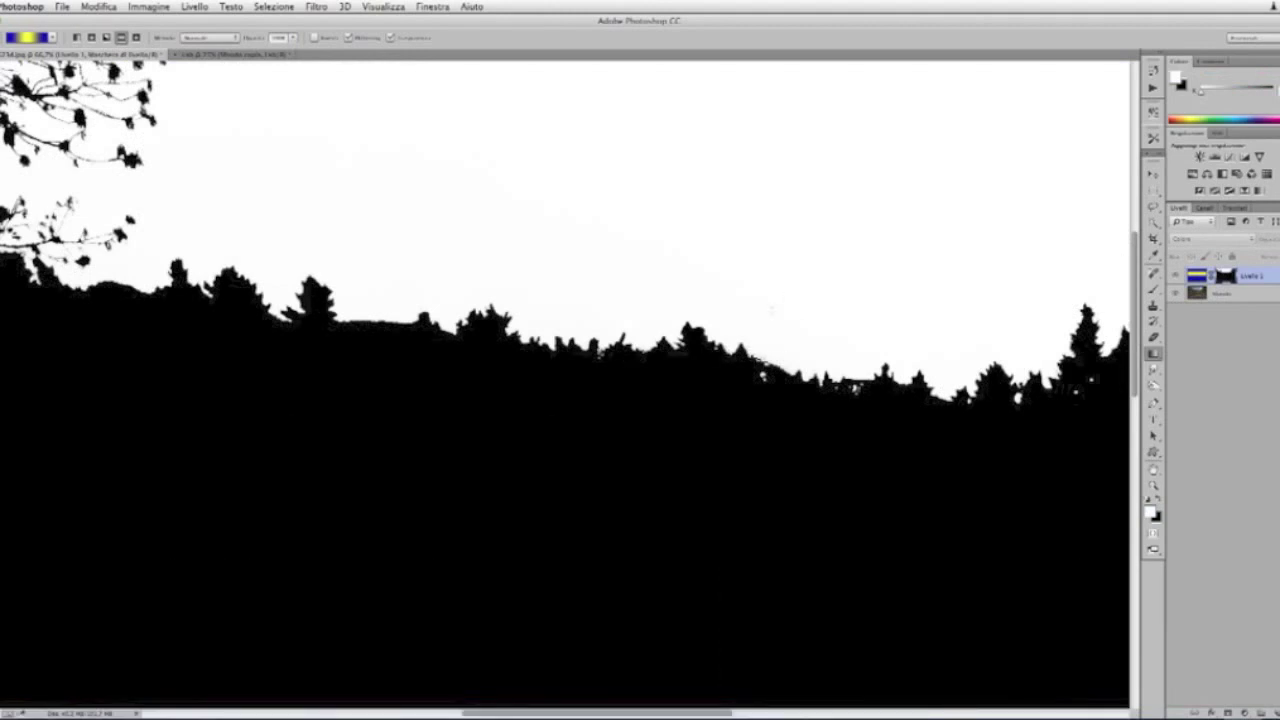
left_click(330, 7)
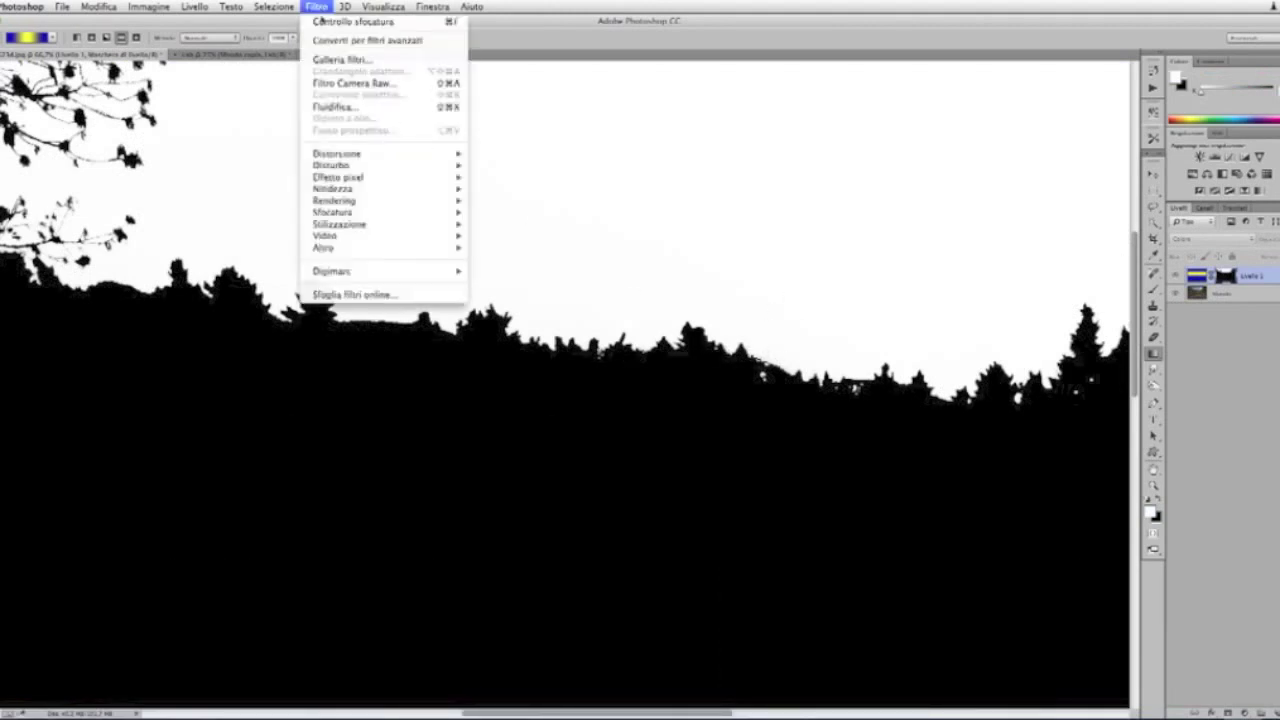
mouse_move(335, 212)
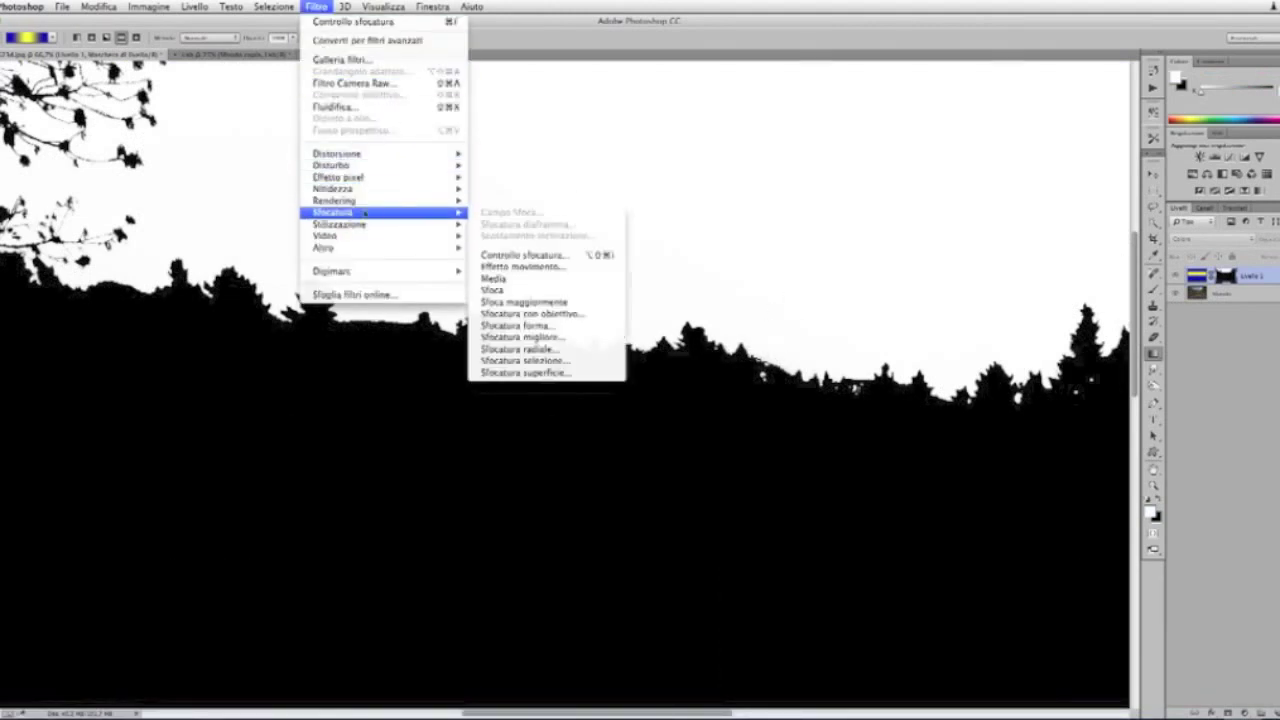
left_click(500, 258)
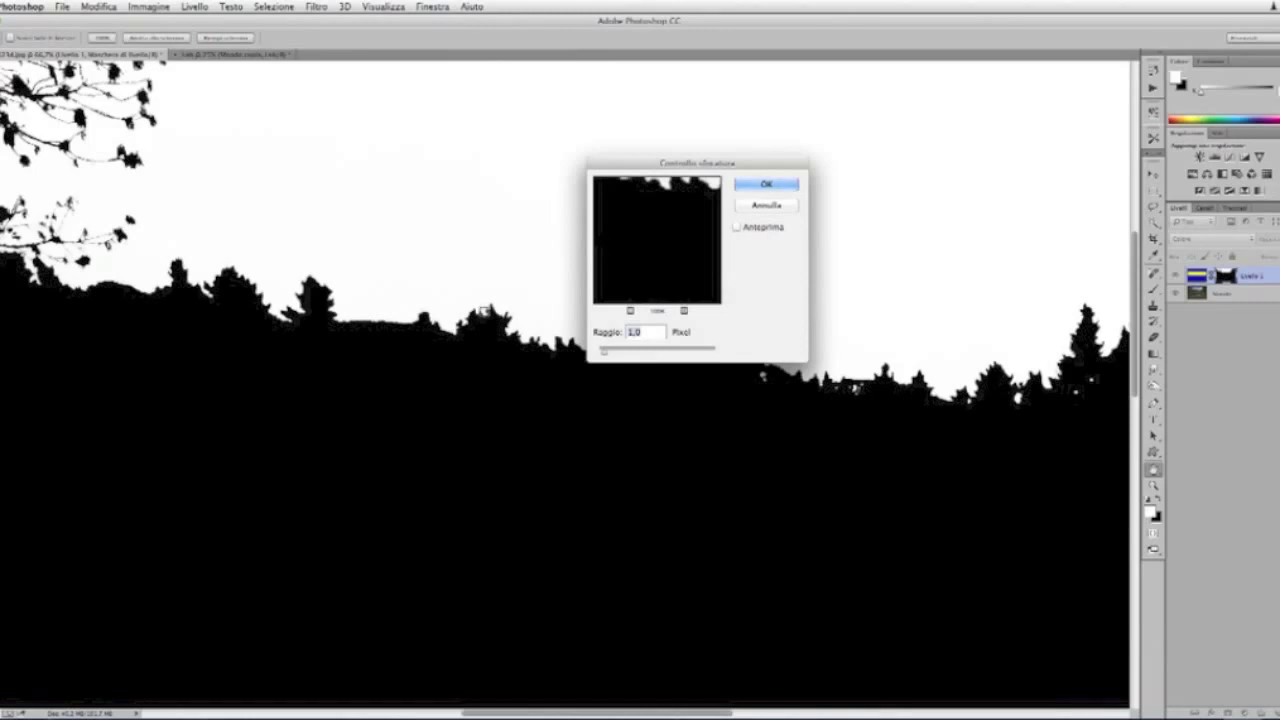
left_click(487, 316)
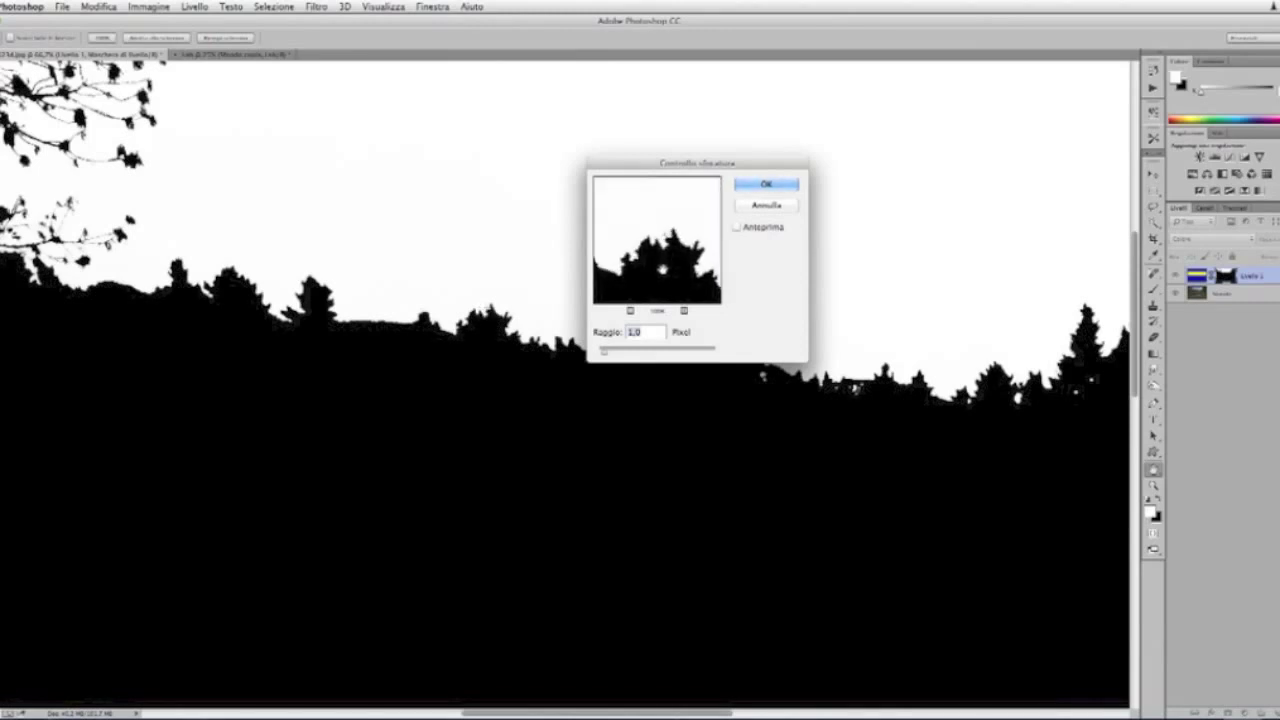
left_click(765, 185)
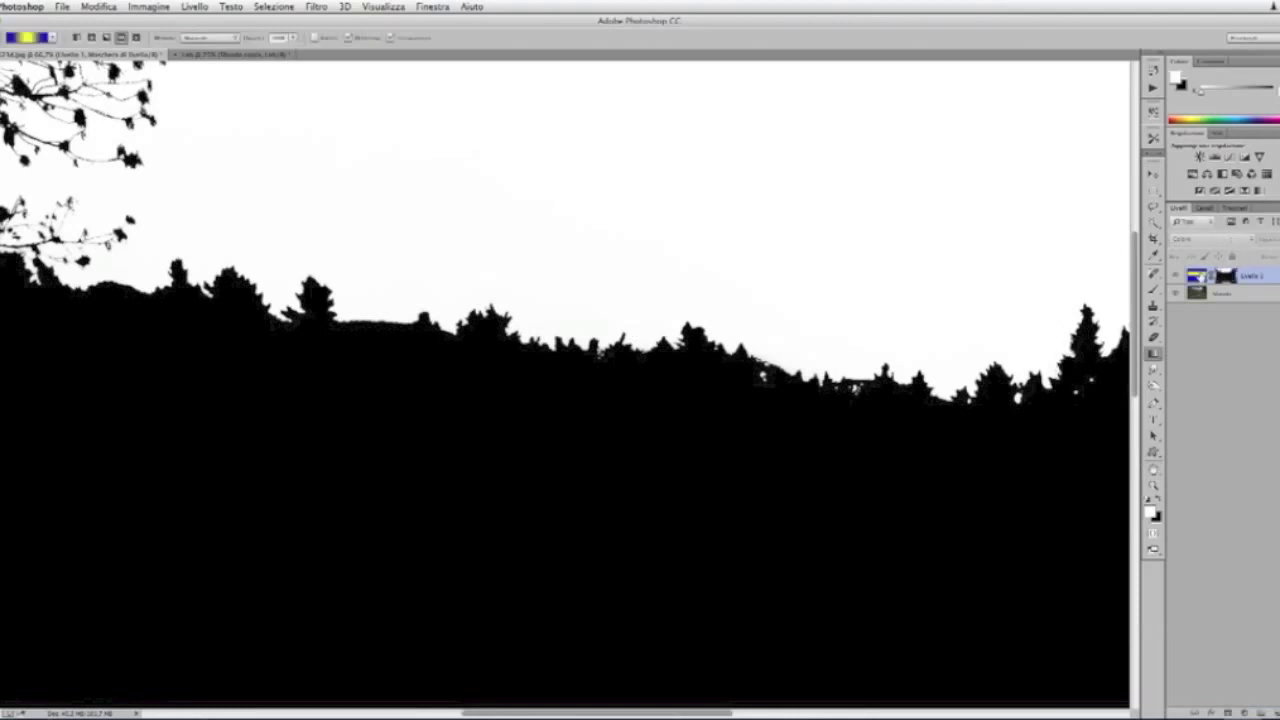
left_click(1197, 277)
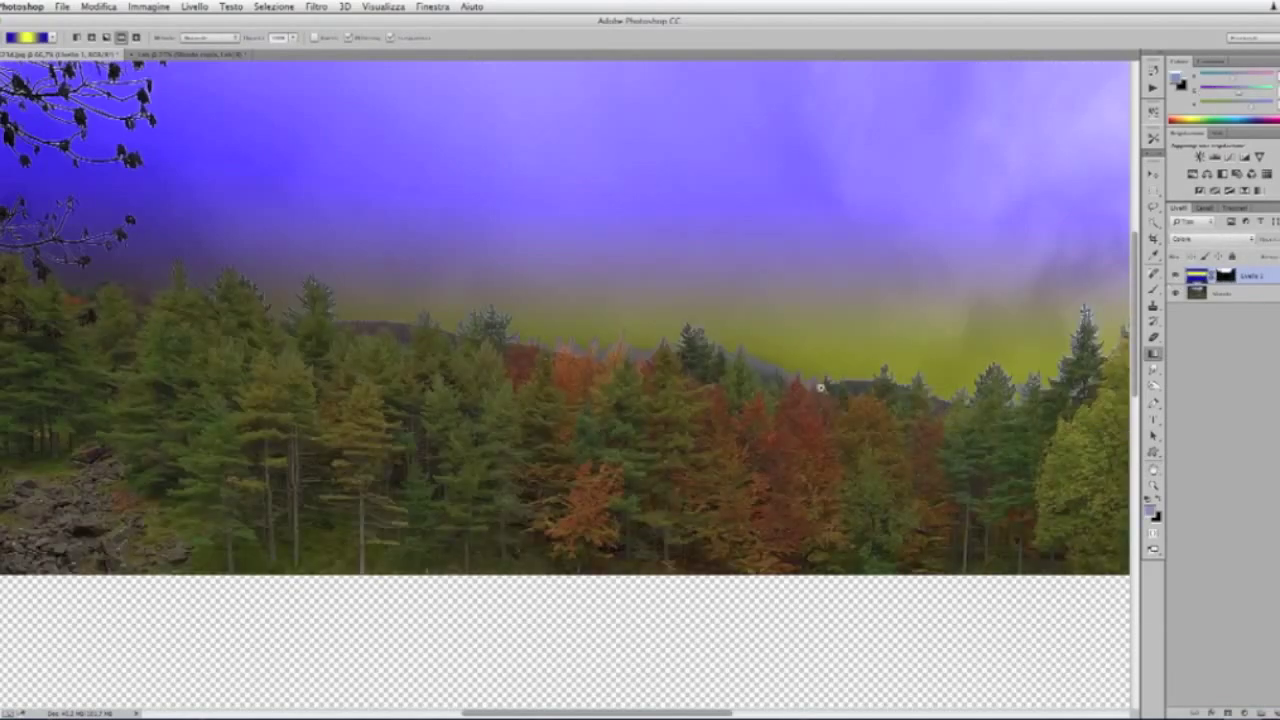
Step: Zoom in and toggle Livello 1 off and on to compare, then switch to QuickTime Player
scroll(820, 387, "up", 1)
left_click(1176, 276)
left_click(1176, 276)
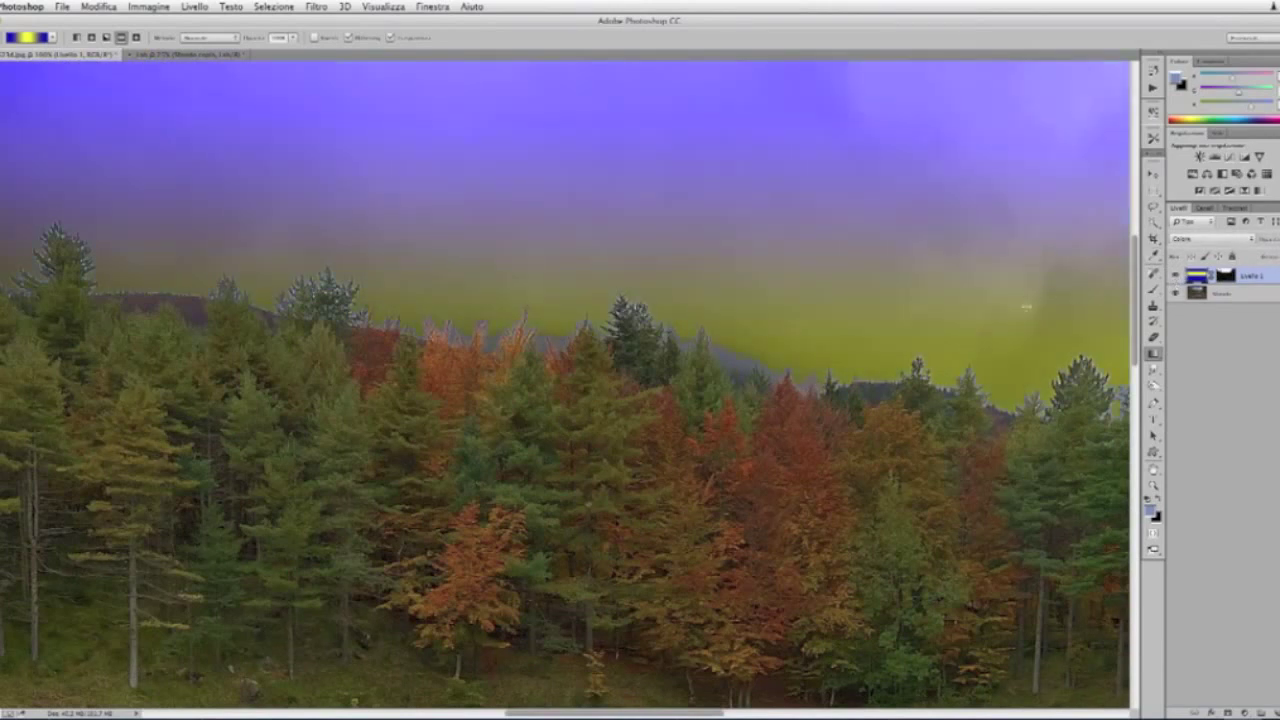
scroll(841, 402, "down", 1)
scroll(843, 400, "down", 1)
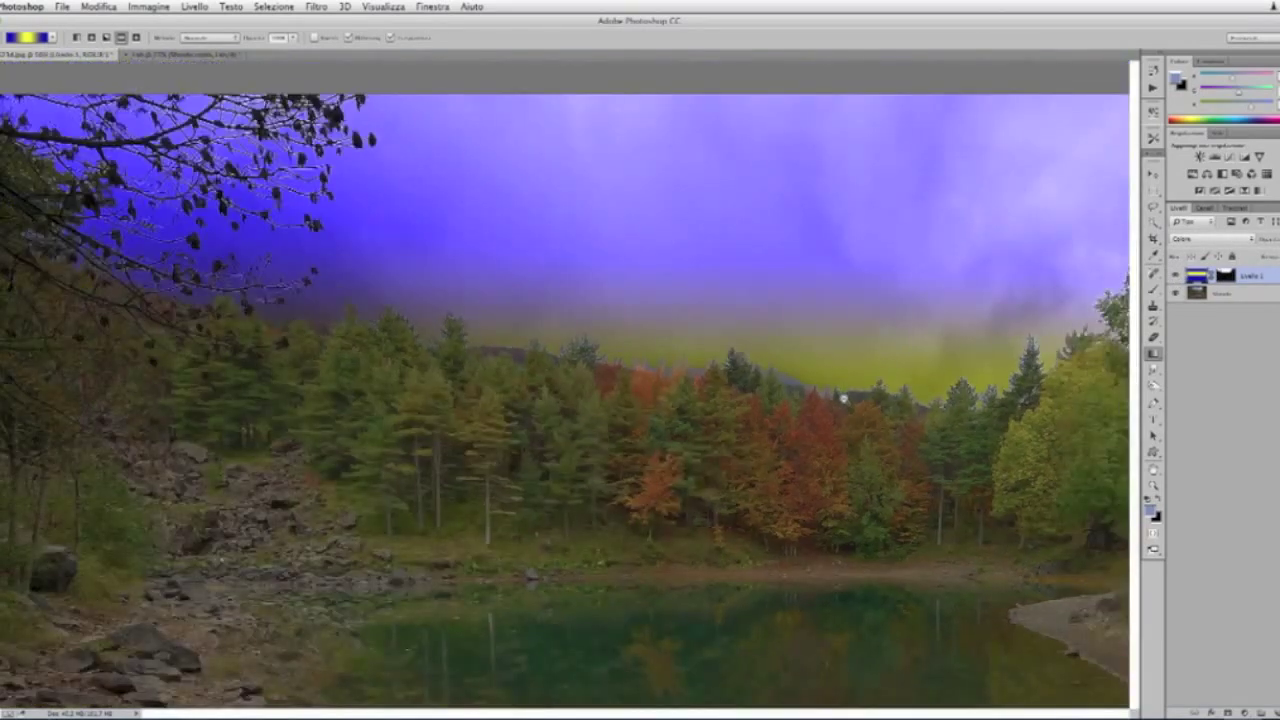
scroll(843, 398, "down", 1)
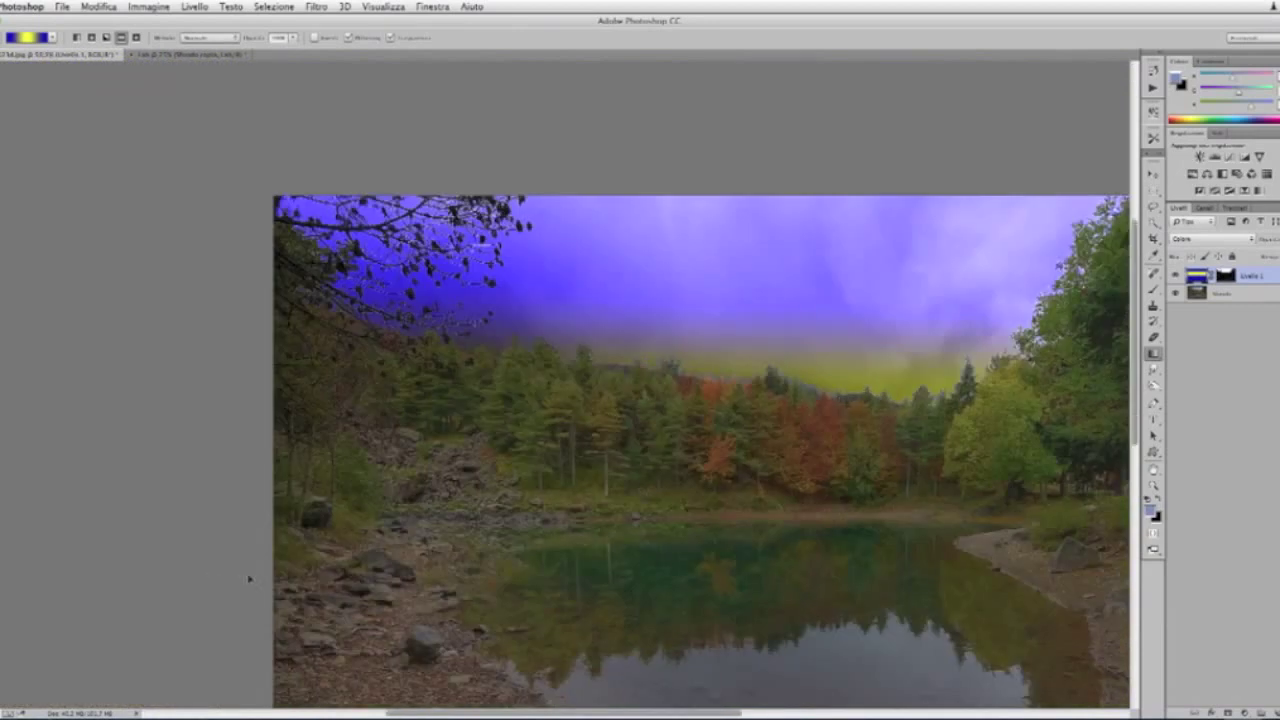
key("super+Tab")
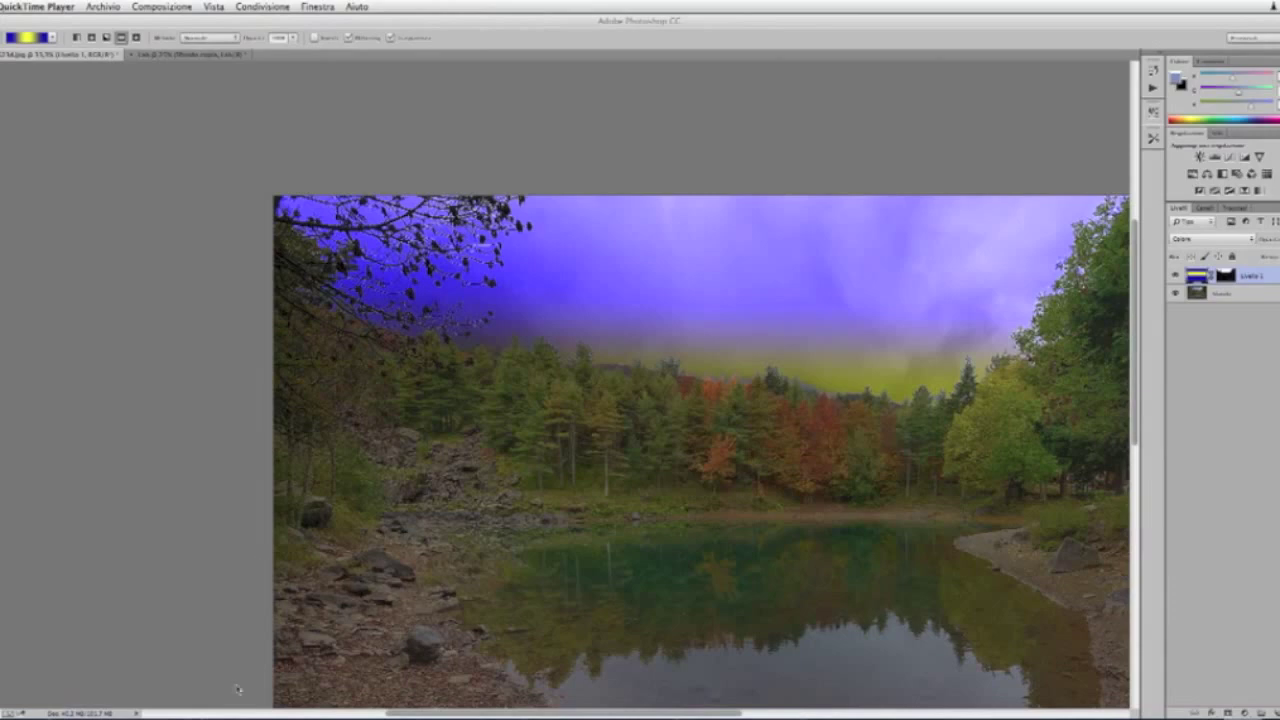